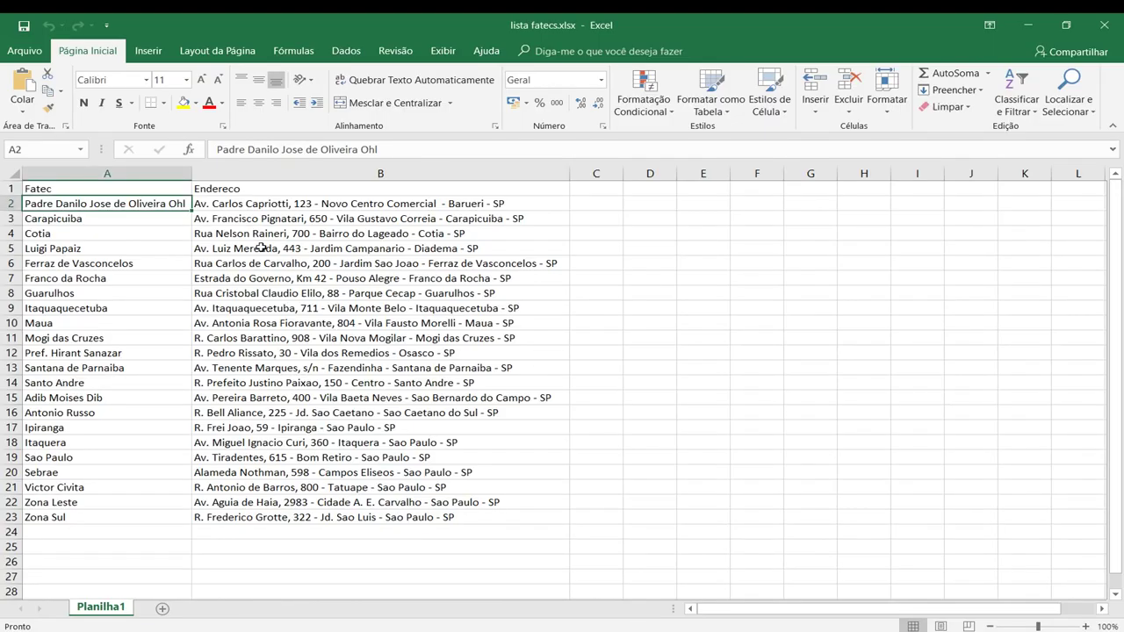
Examine the list's Fatec names in column A and the matching Endereco entries in column B
{"action": "left_click", "coordinate": [232, 235]}
{"action": "left_click", "coordinate": [94, 189]}
{"action": "left_click", "coordinate": [383, 356]}
{"action": "left_click", "coordinate": [99, 221]}
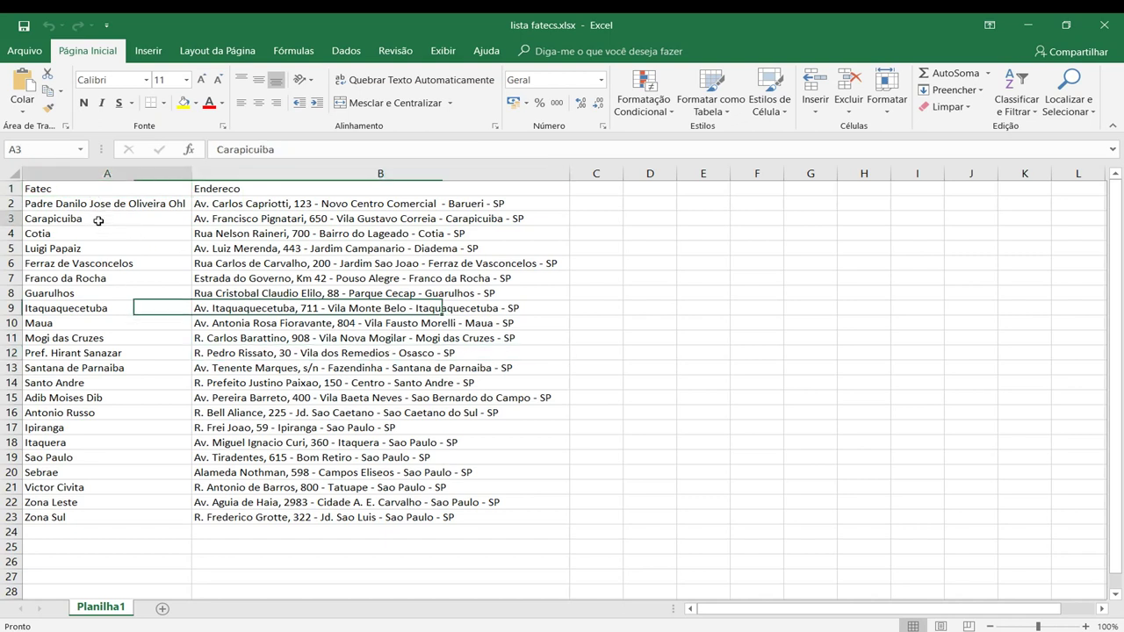
{"action": "left_click", "coordinate": [70, 195]}
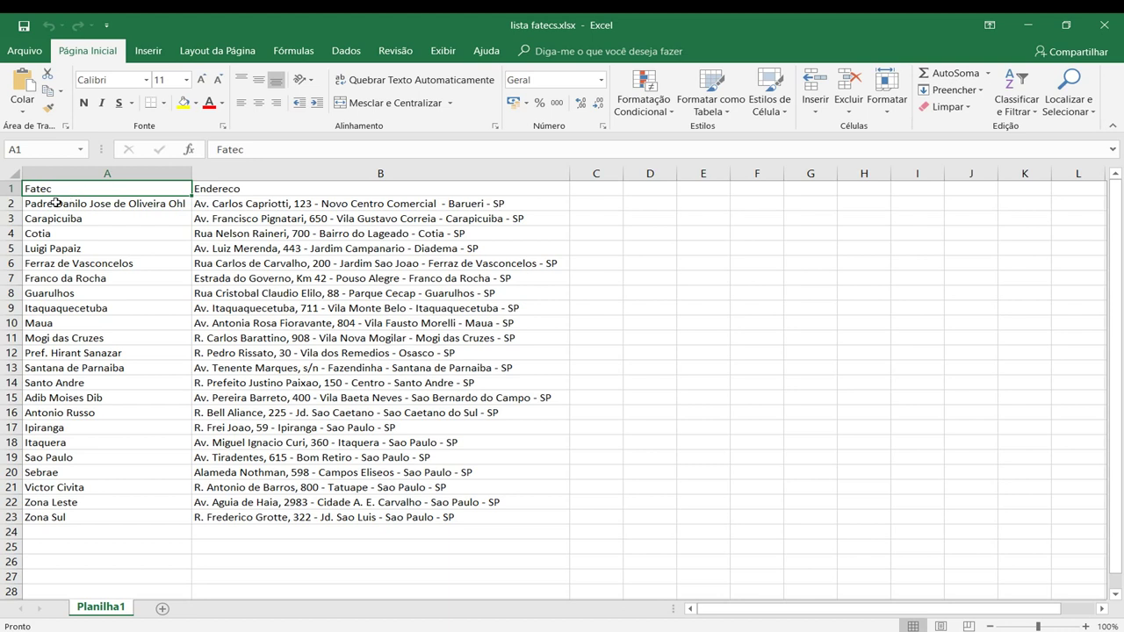
{"action": "left_click", "coordinate": [73, 215]}
{"action": "left_click_drag", "start_coordinate": [81, 204], "coordinate": [81, 503]}
{"action": "left_click_drag", "start_coordinate": [263, 338], "coordinate": [263, 387]}
{"action": "left_click", "coordinate": [264, 264]}
{"action": "left_click", "coordinate": [267, 221]}
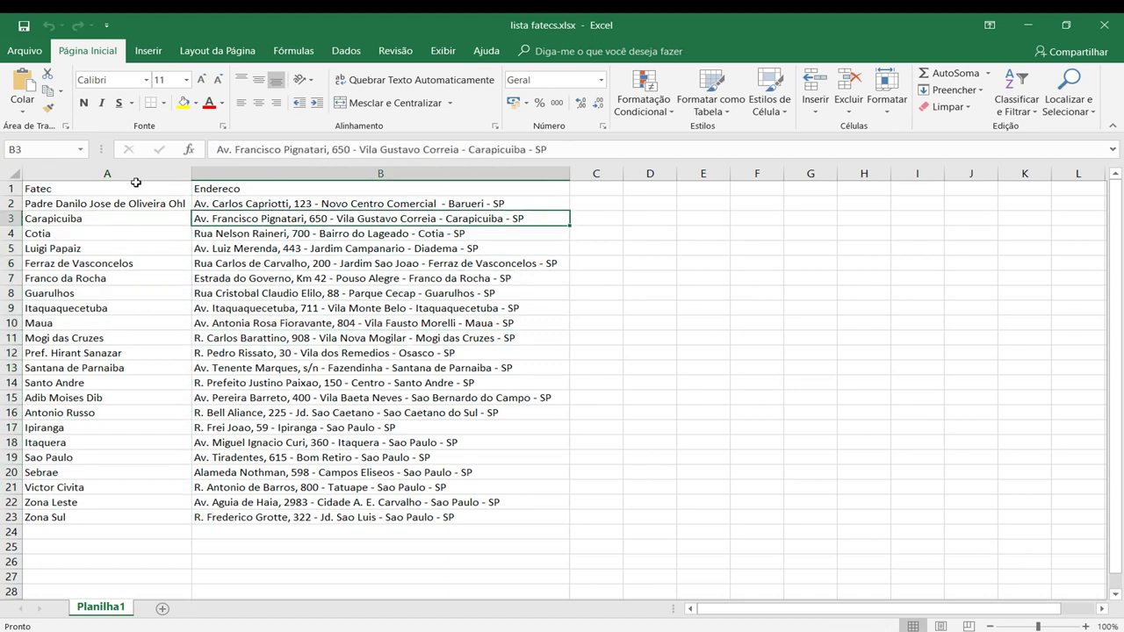
Examine the empty columns C and D next to the Endereco column, where additional fields could go
{"action": "left_click", "coordinate": [584, 191]}
{"action": "left_click", "coordinate": [625, 190]}
{"action": "left_click", "coordinate": [597, 188]}
{"action": "left_click", "coordinate": [642, 188]}
{"action": "left_click", "coordinate": [606, 188]}
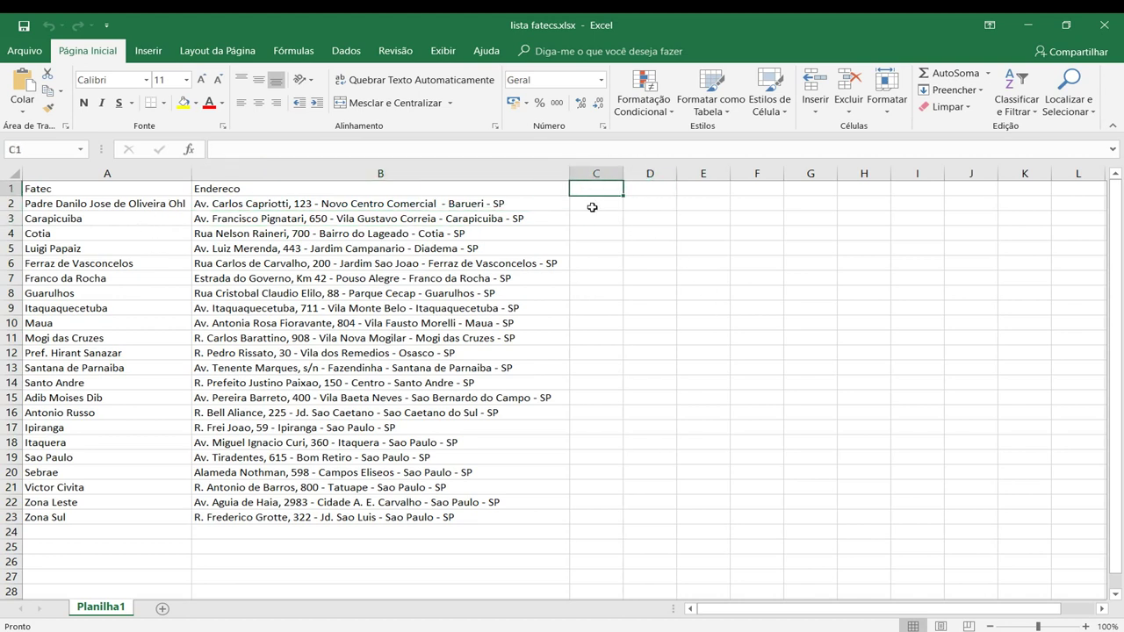
{"action": "left_click", "coordinate": [648, 189]}
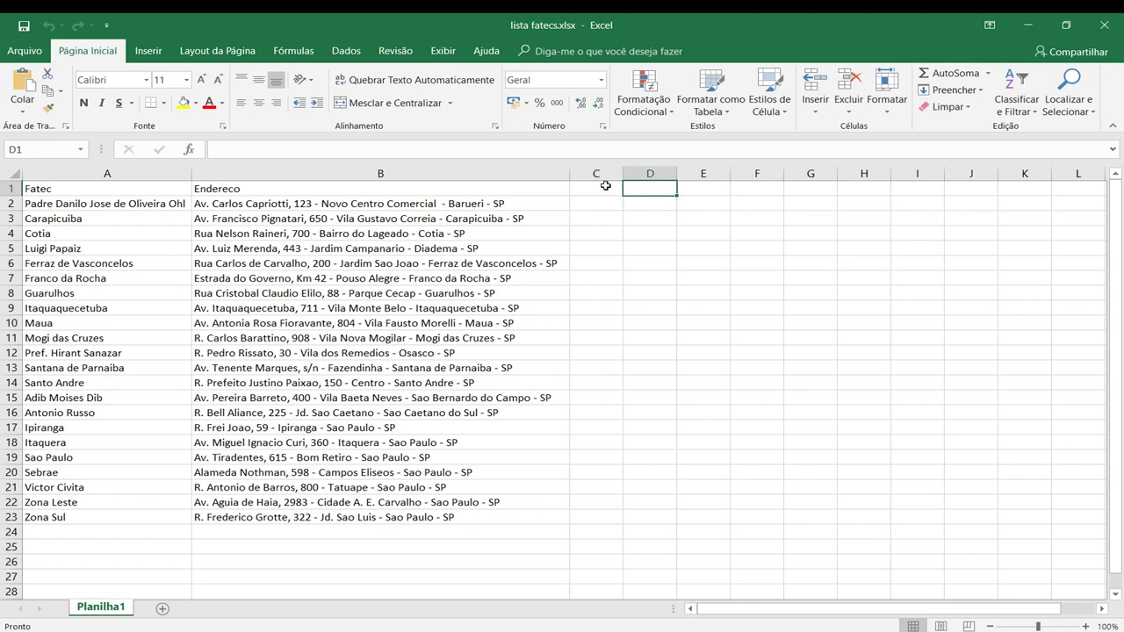
{"action": "left_click", "coordinate": [606, 189]}
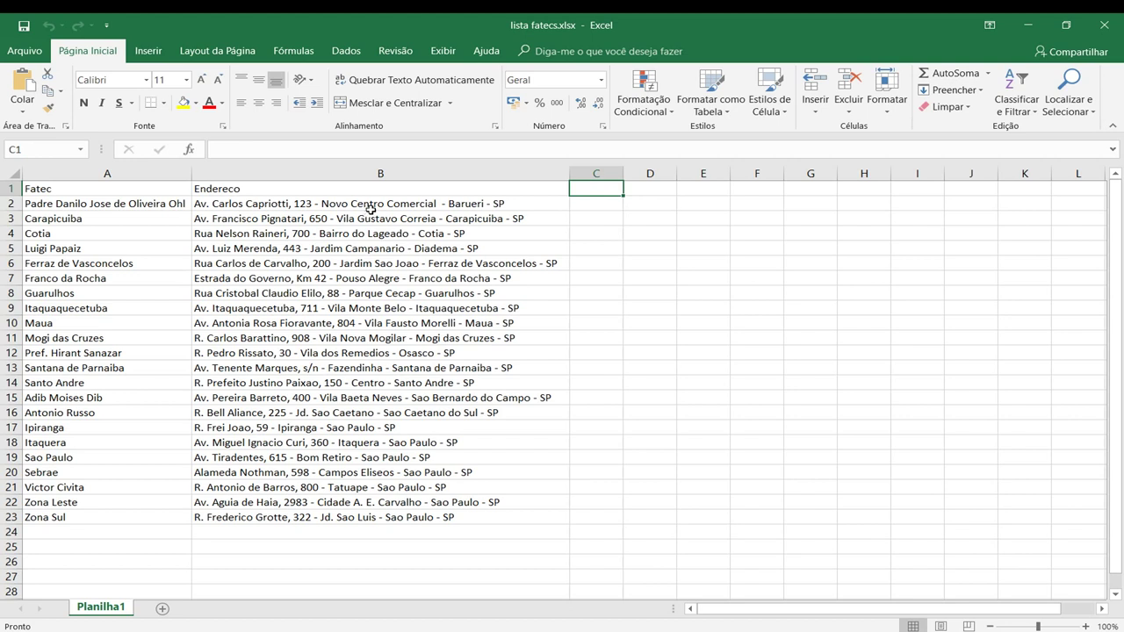
{"action": "left_click", "coordinate": [575, 204]}
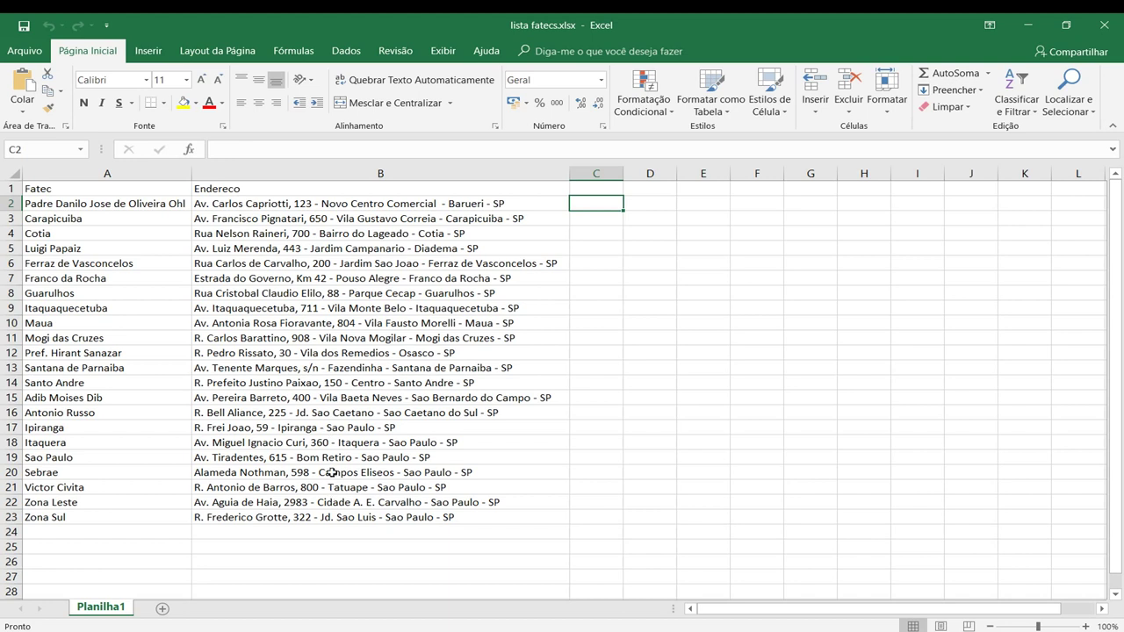
Check the spelling and characters of the Fatec names and addresses across both columns
{"action": "left_click", "coordinate": [375, 343]}
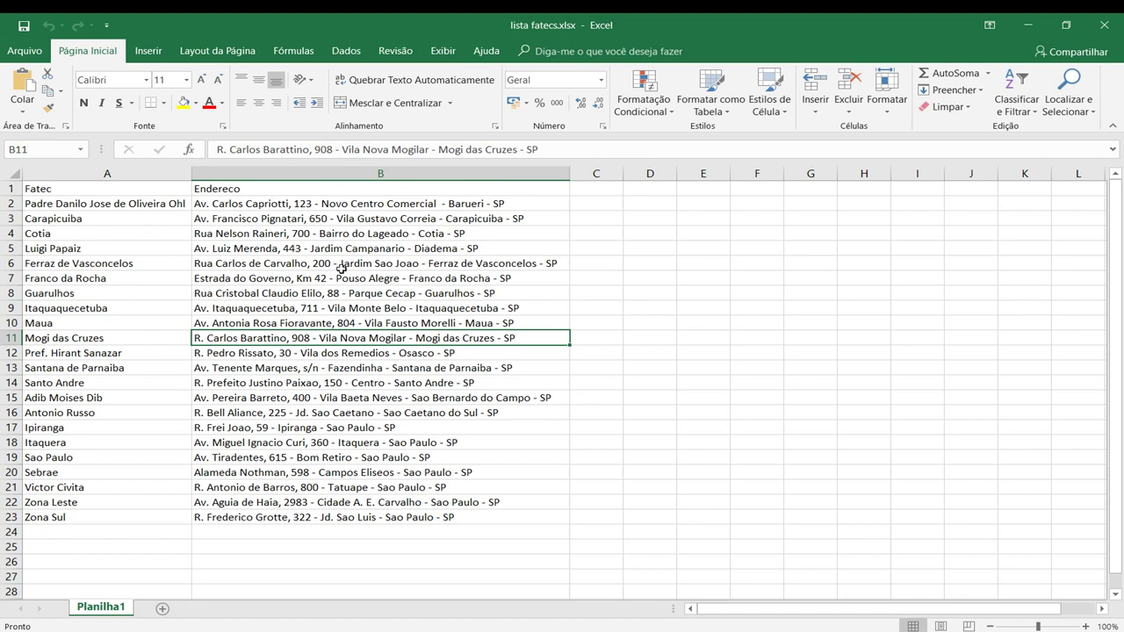
{"action": "left_click", "coordinate": [397, 237]}
{"action": "left_click", "coordinate": [265, 217]}
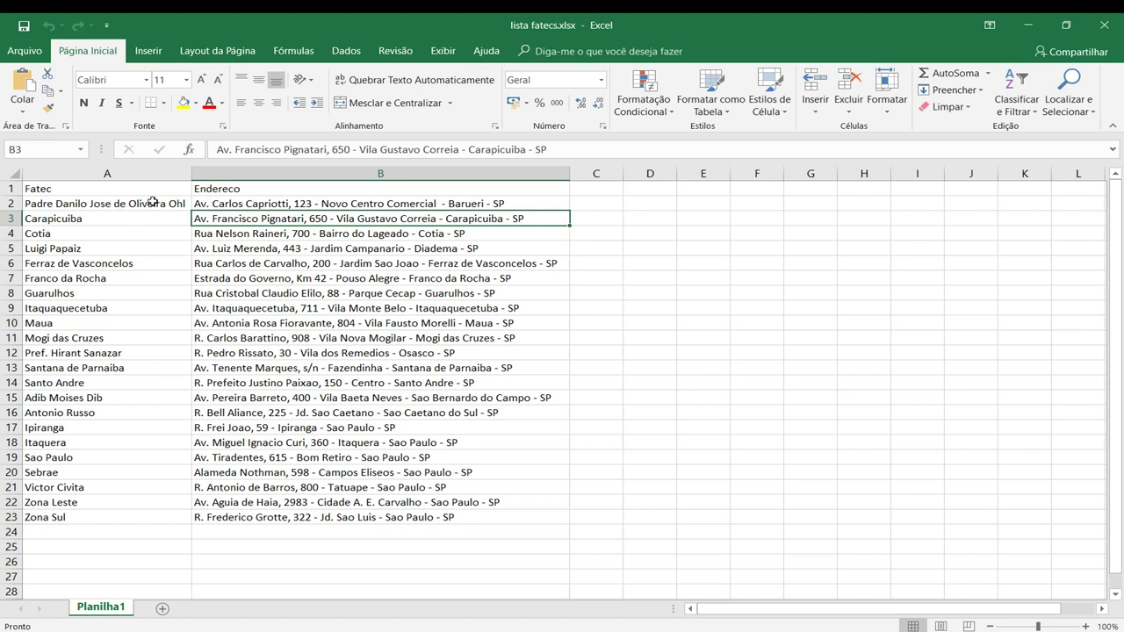
{"action": "left_click", "coordinate": [237, 206]}
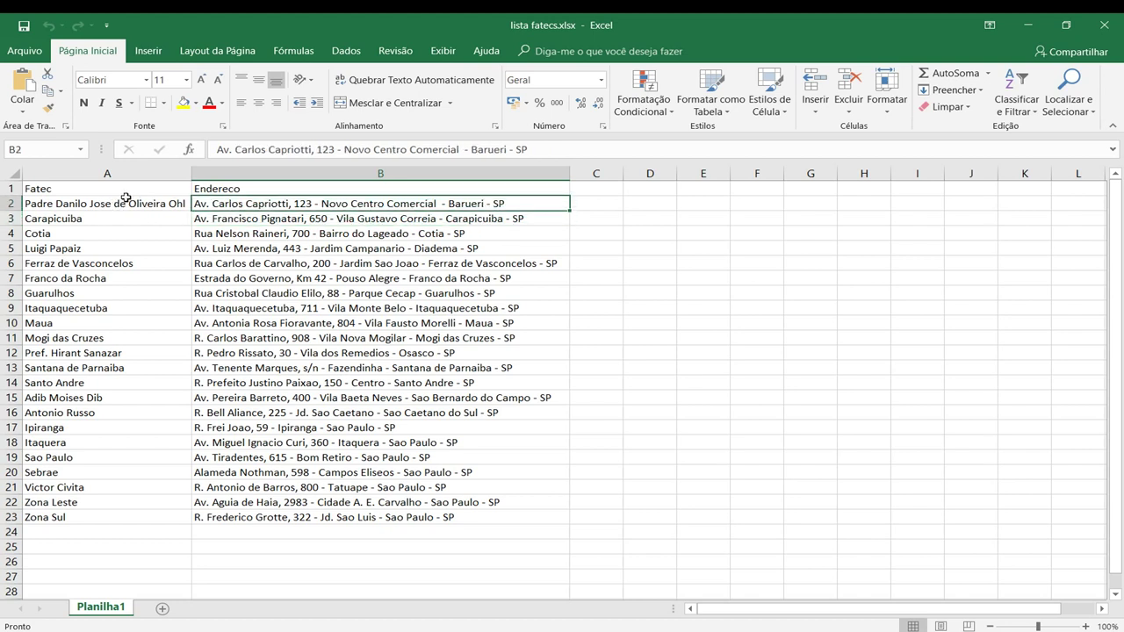
{"action": "left_click", "coordinate": [238, 293]}
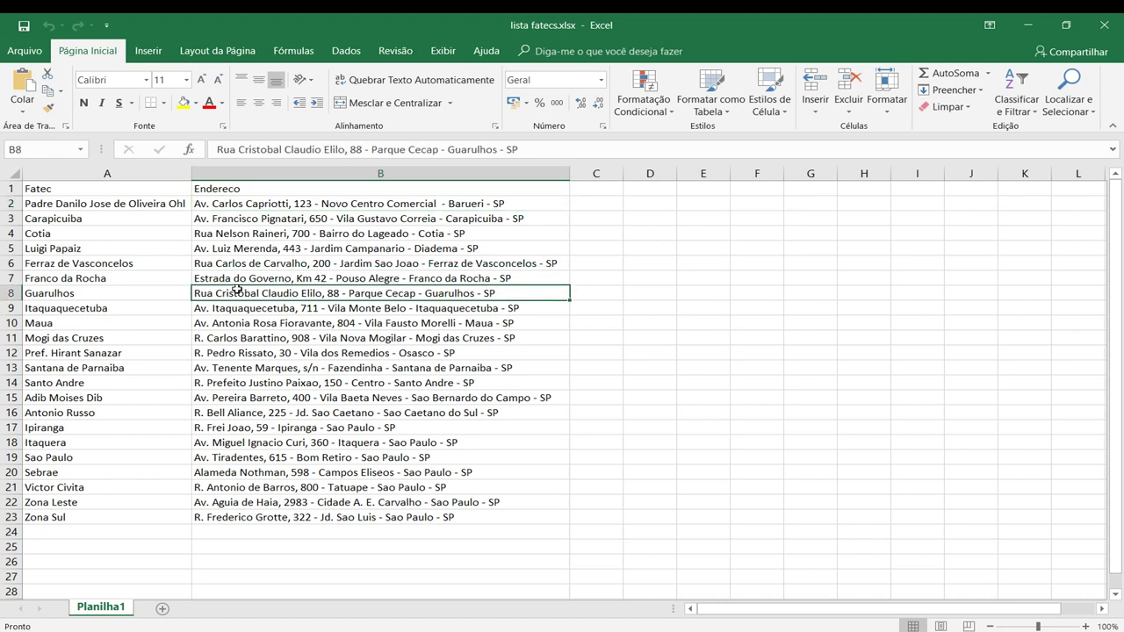
{"action": "left_click", "coordinate": [77, 220]}
{"action": "left_click", "coordinate": [80, 204]}
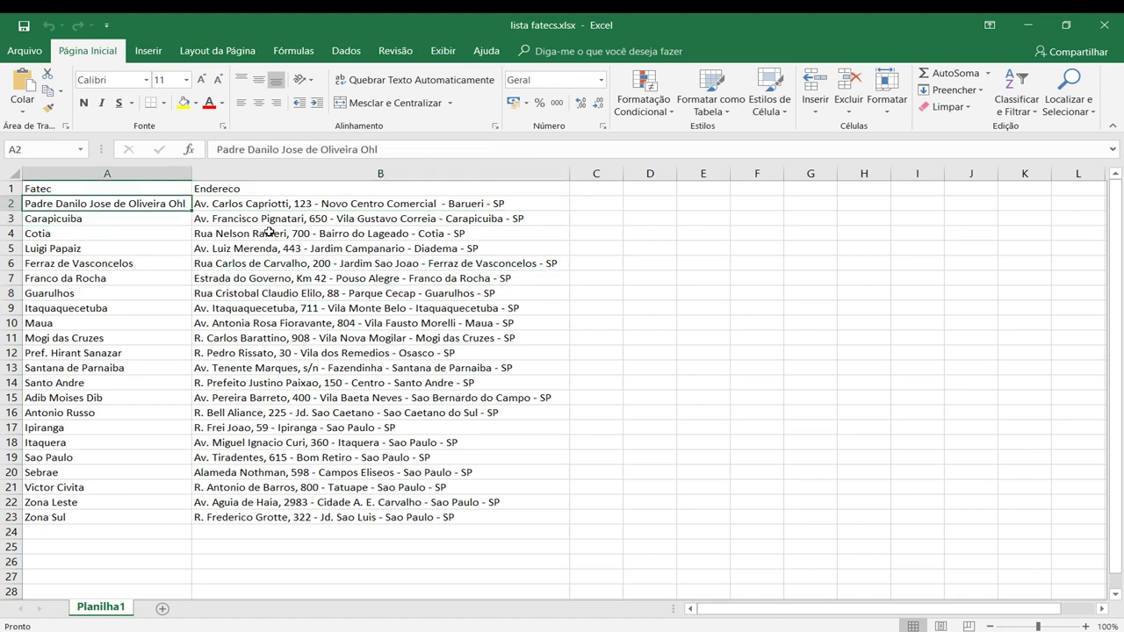
{"action": "left_click", "coordinate": [389, 321]}
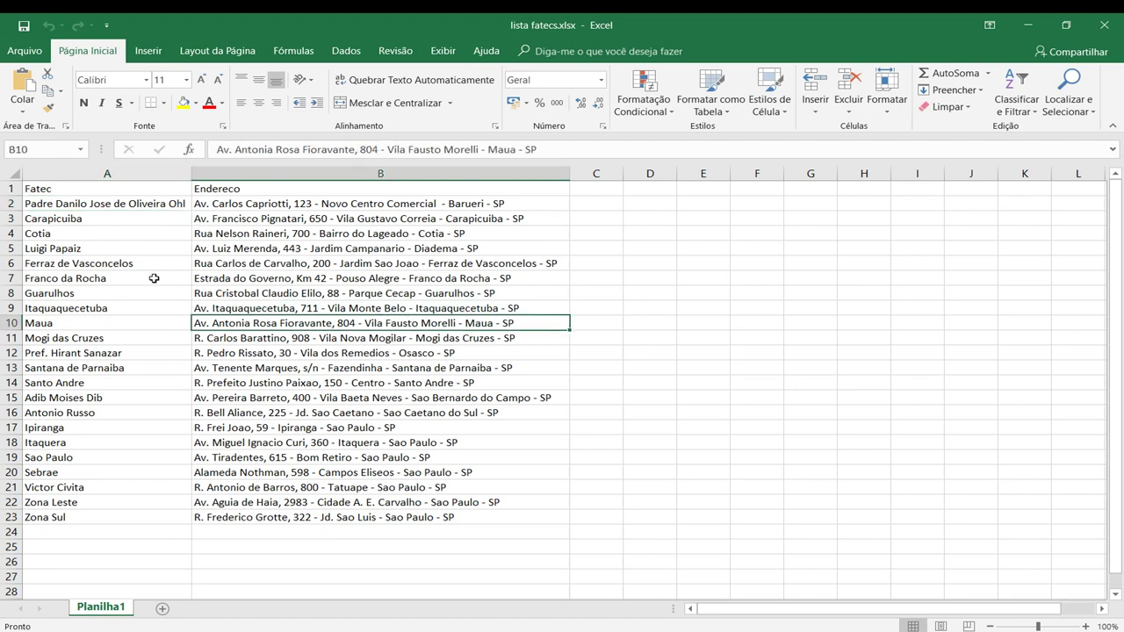
{"action": "left_click", "coordinate": [85, 208]}
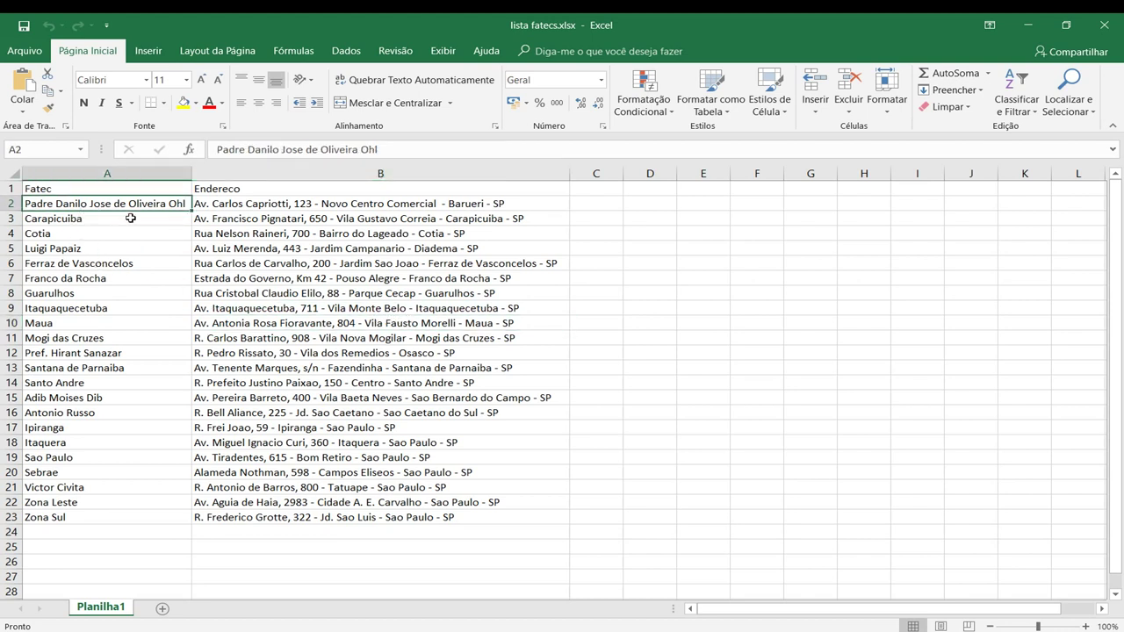
{"action": "left_click", "coordinate": [257, 232]}
{"action": "left_click", "coordinate": [74, 217]}
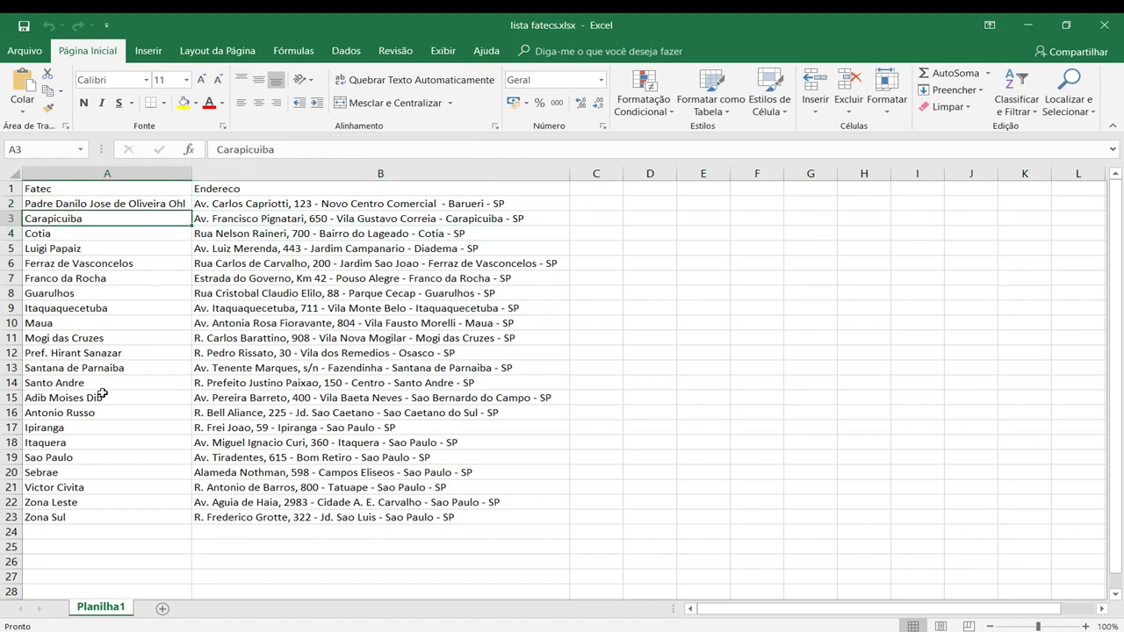
{"action": "left_click", "coordinate": [251, 191]}
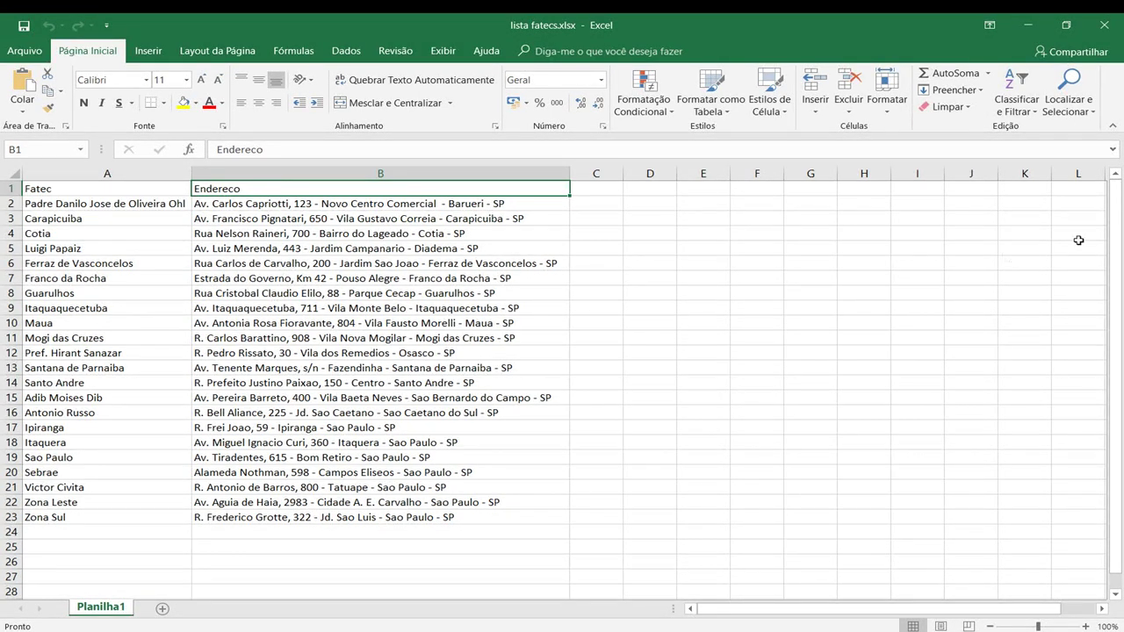
View the find-and-replace dialog's Substituir options and close it without replacing anything
{"action": "left_click", "coordinate": [1062, 110]}
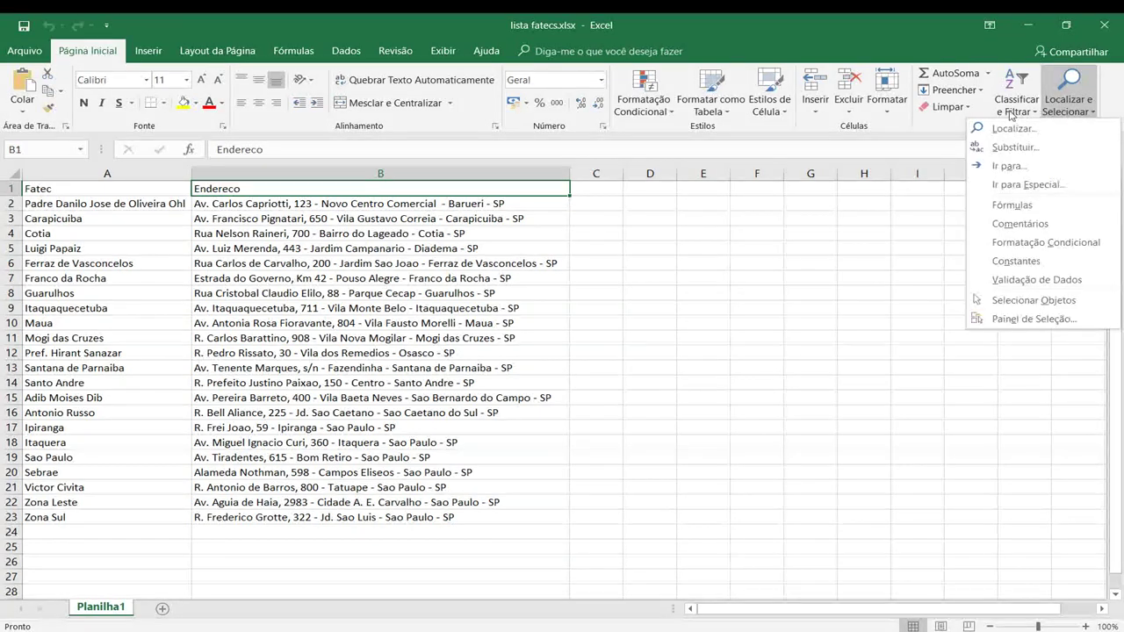
{"action": "left_click", "coordinate": [1000, 145]}
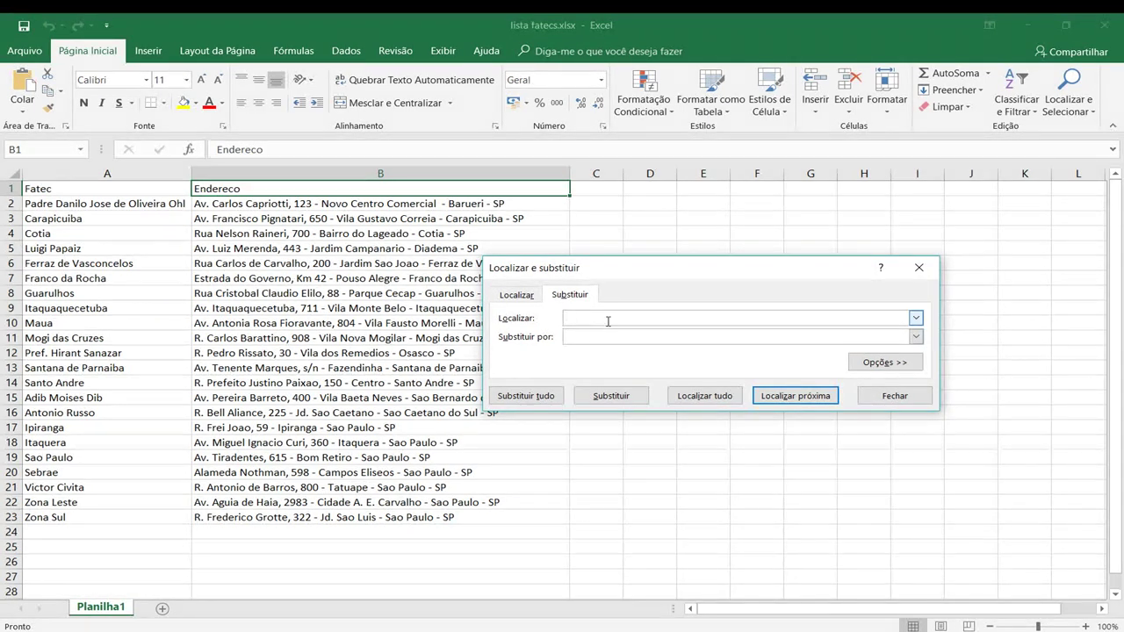
{"action": "left_click_drag", "start_coordinate": [624, 273], "coordinate": [619, 305]}
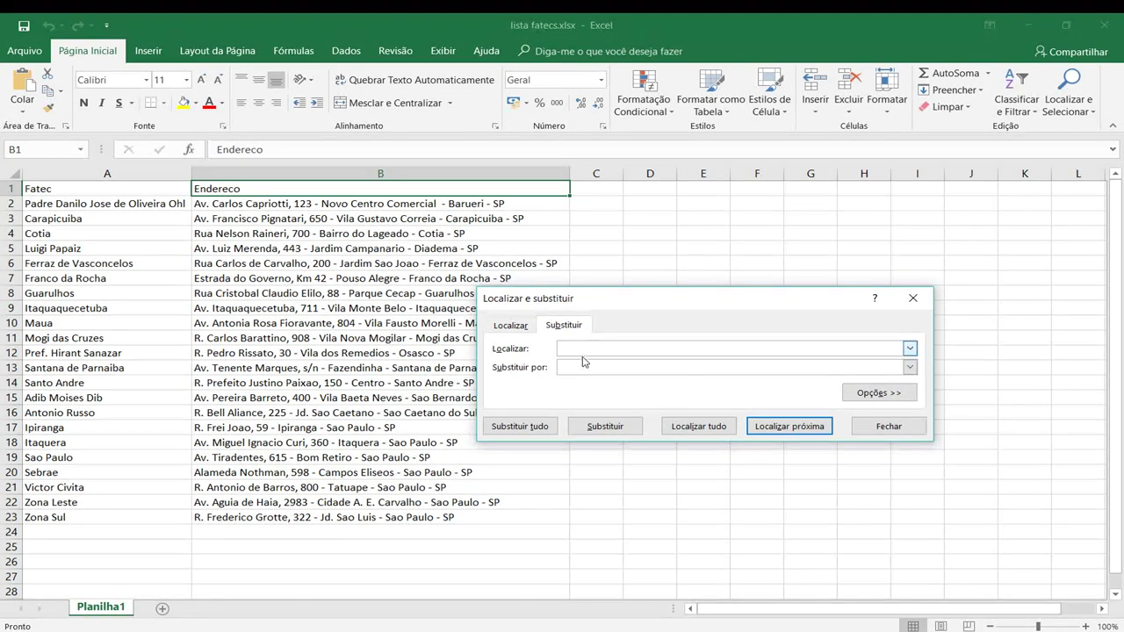
{"action": "left_click", "coordinate": [913, 297]}
Examine how the Endereco entries are structured, comparing street, number, district, city and state across the rows
{"action": "left_click", "coordinate": [223, 275]}
{"action": "left_click", "coordinate": [229, 205]}
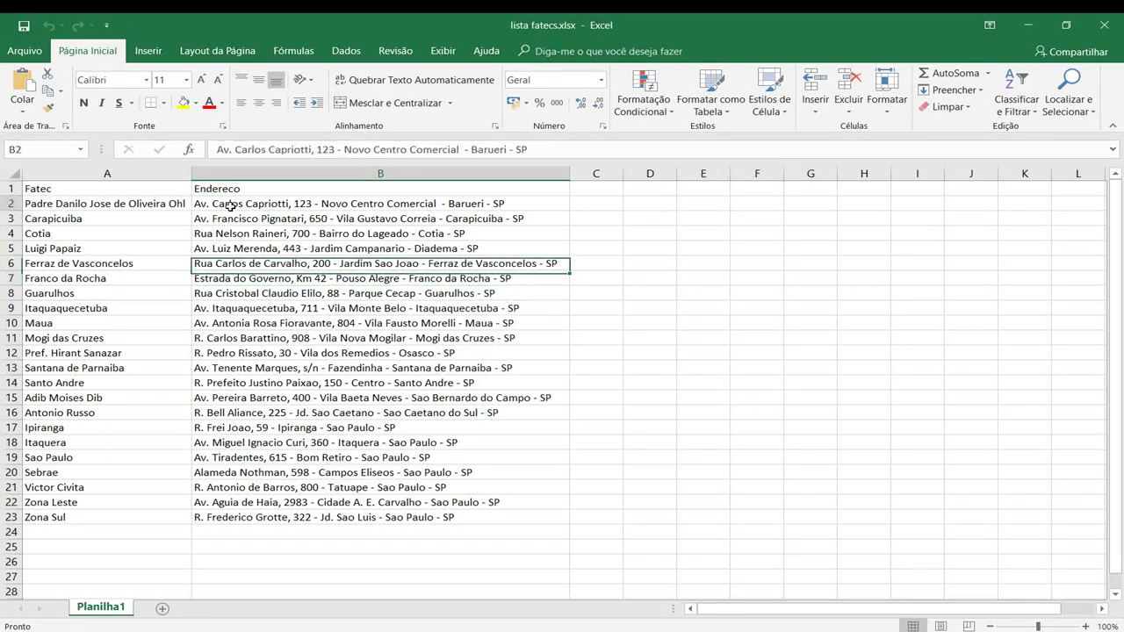
{"action": "left_click", "coordinate": [233, 439]}
{"action": "left_click", "coordinate": [240, 294]}
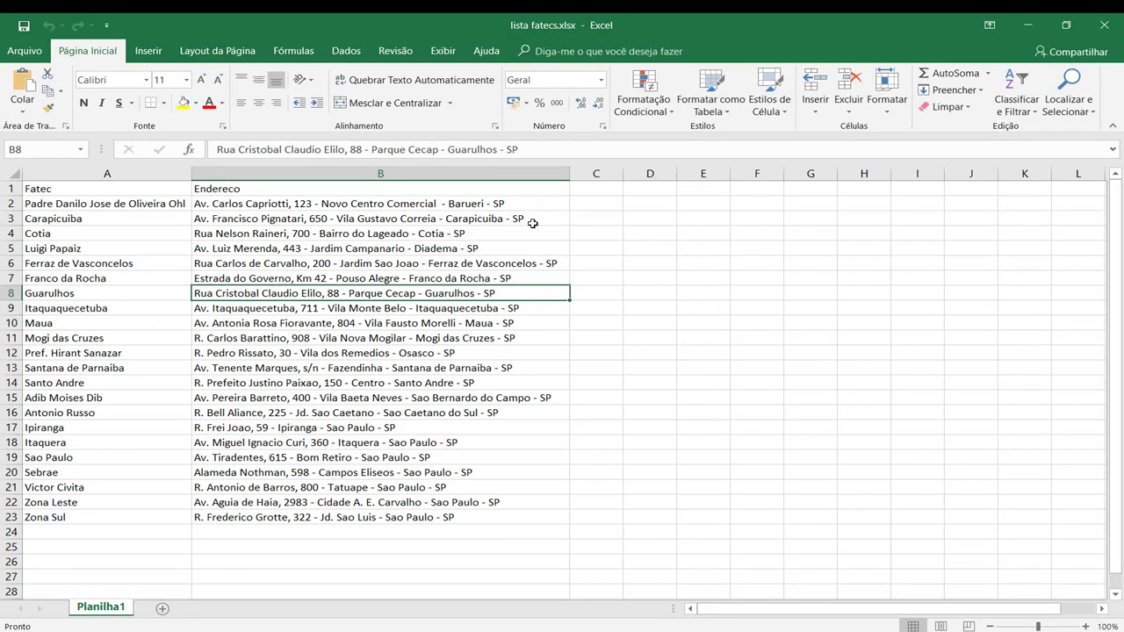
{"action": "left_click", "coordinate": [270, 208]}
{"action": "left_click", "coordinate": [251, 213]}
{"action": "left_click", "coordinate": [250, 204]}
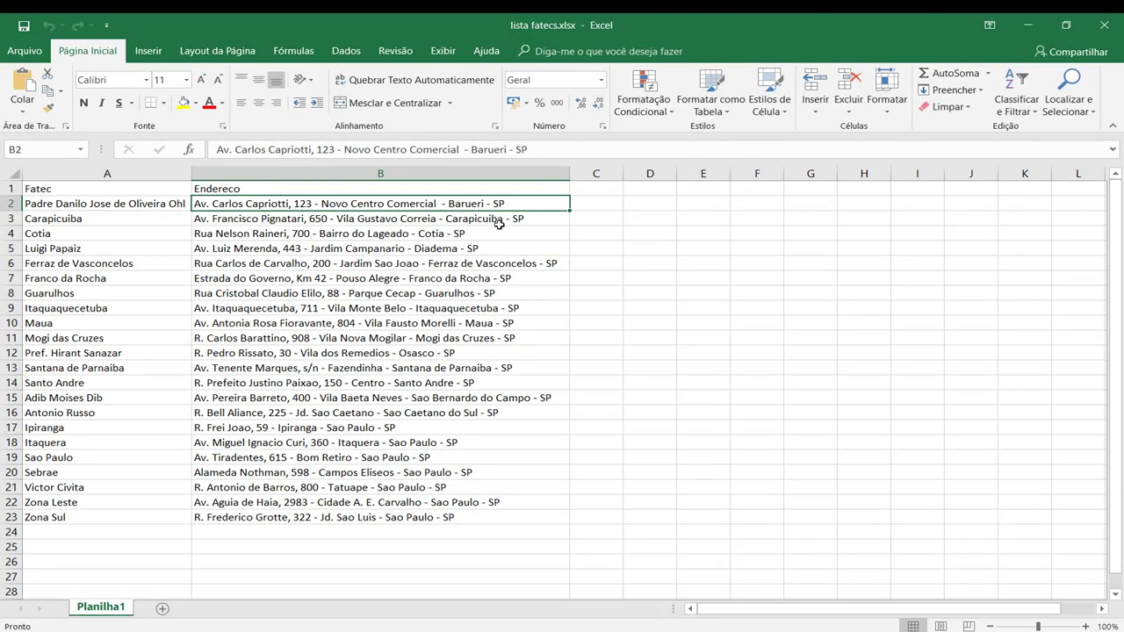
{"action": "left_click_drag", "start_coordinate": [288, 244], "coordinate": [316, 219]}
{"action": "left_click", "coordinate": [264, 205]}
{"action": "left_click", "coordinate": [202, 457]}
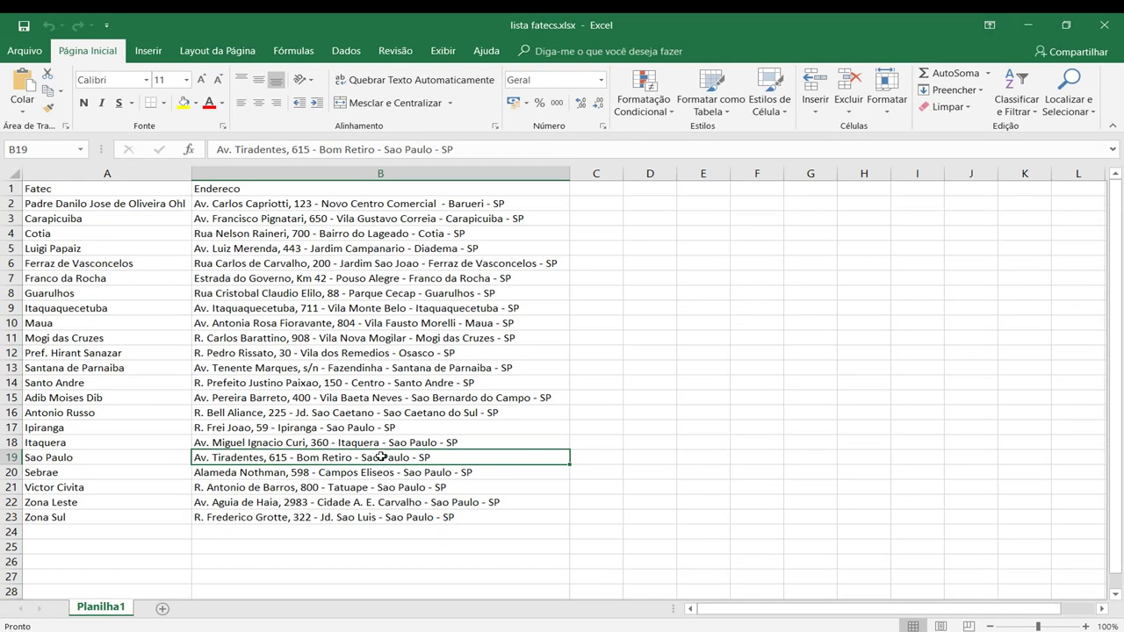
{"action": "left_click", "coordinate": [414, 497]}
{"action": "left_click", "coordinate": [368, 413]}
{"action": "left_click", "coordinate": [316, 338]}
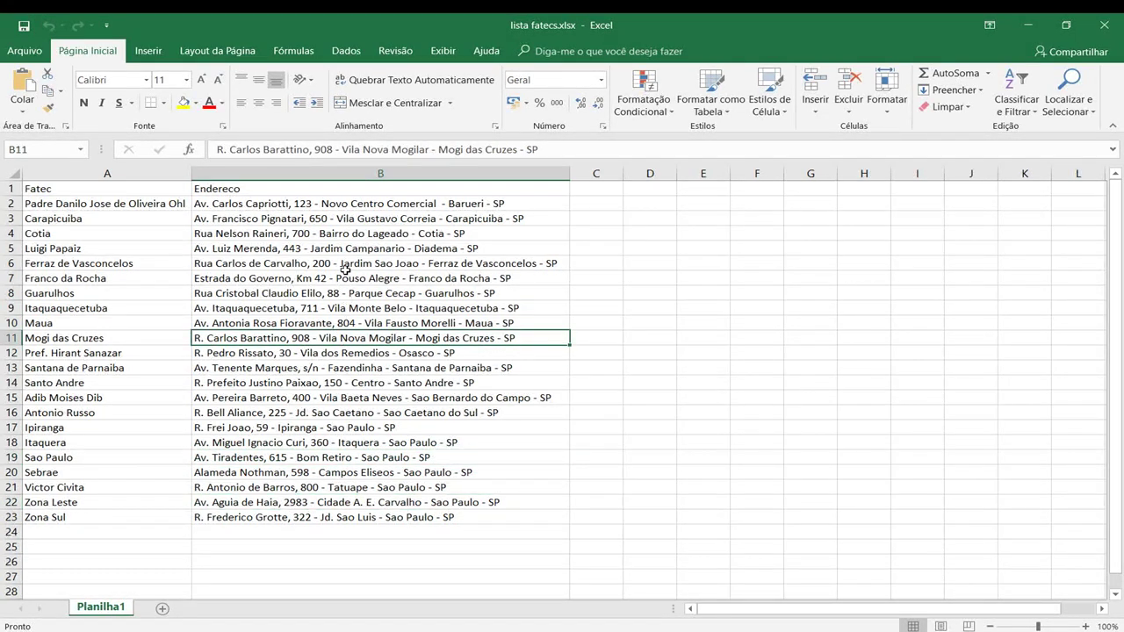
{"action": "left_click", "coordinate": [335, 318]}
{"action": "left_click", "coordinate": [326, 368]}
{"action": "left_click", "coordinate": [319, 414]}
{"action": "left_click", "coordinate": [316, 427]}
{"action": "left_click", "coordinate": [314, 442]}
{"action": "left_click", "coordinate": [311, 457]}
{"action": "left_click", "coordinate": [310, 469]}
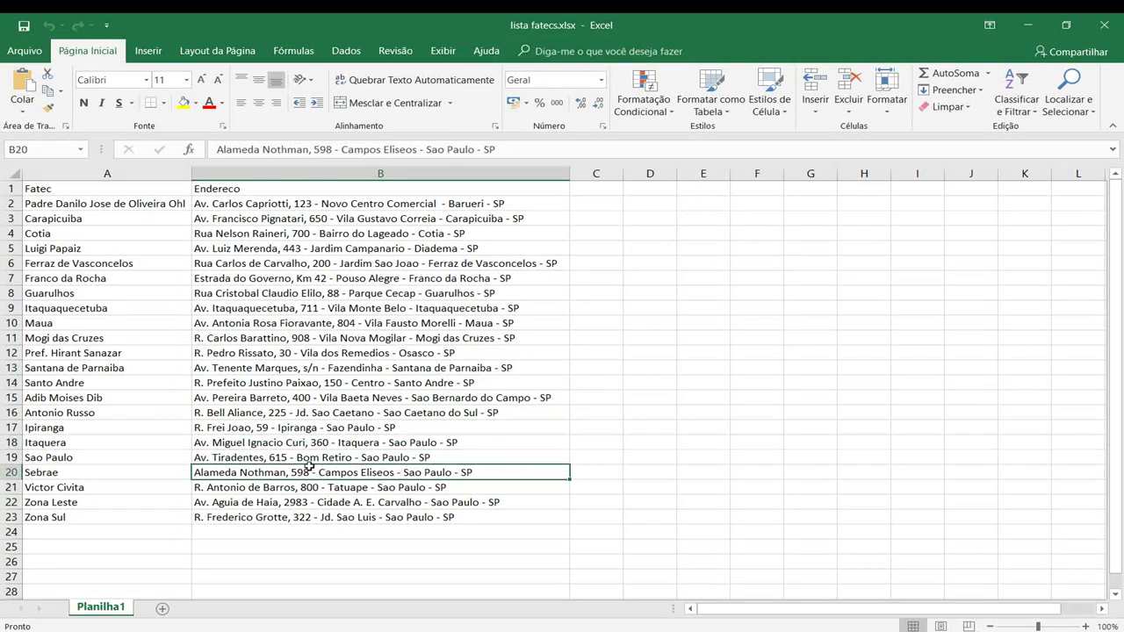
{"action": "left_click", "coordinate": [264, 296]}
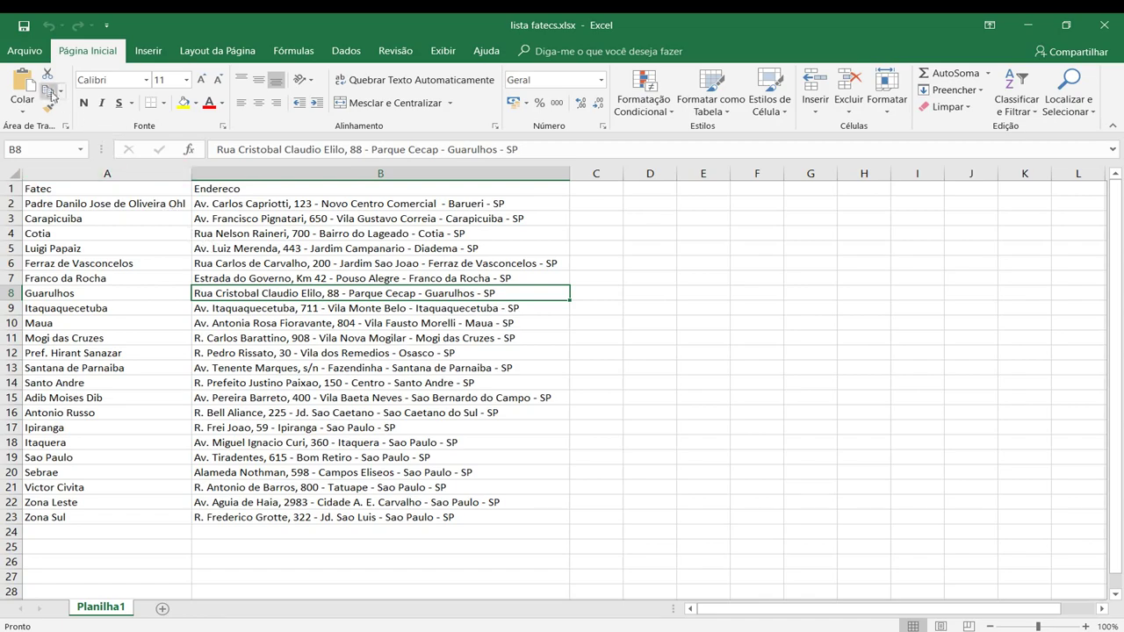
Save the workbook in Downloads as lista fatecs.csv in the CSV (separado por vírgulas) format, accepting the possible loss of workbook features
{"action": "left_click", "coordinate": [26, 51]}
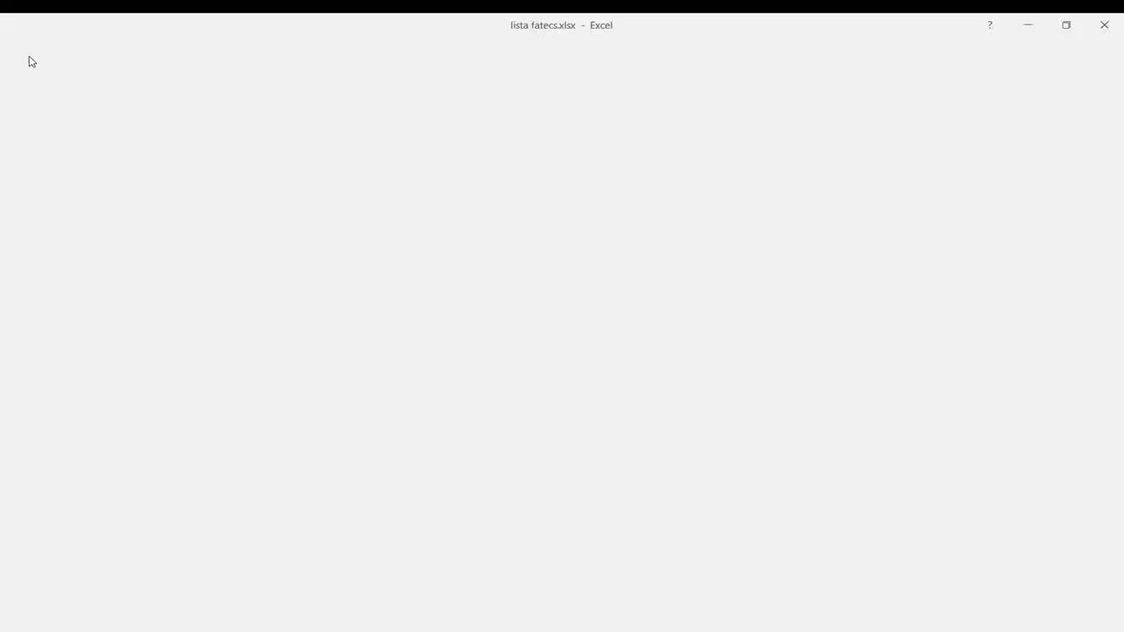
{"action": "left_click", "coordinate": [41, 187]}
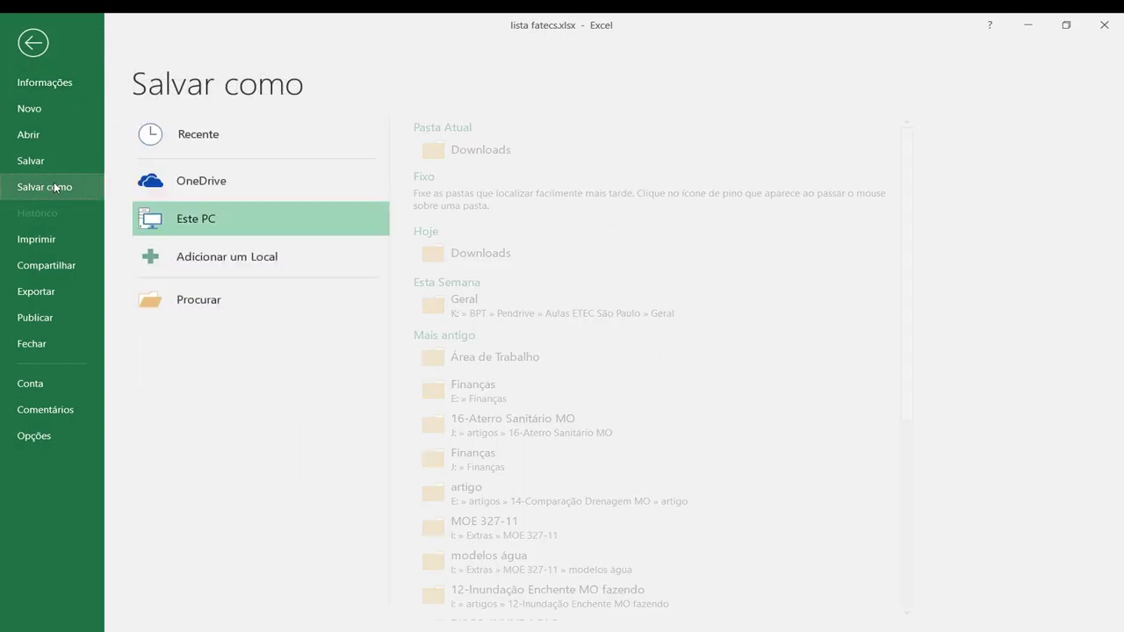
{"action": "left_click", "coordinate": [210, 303]}
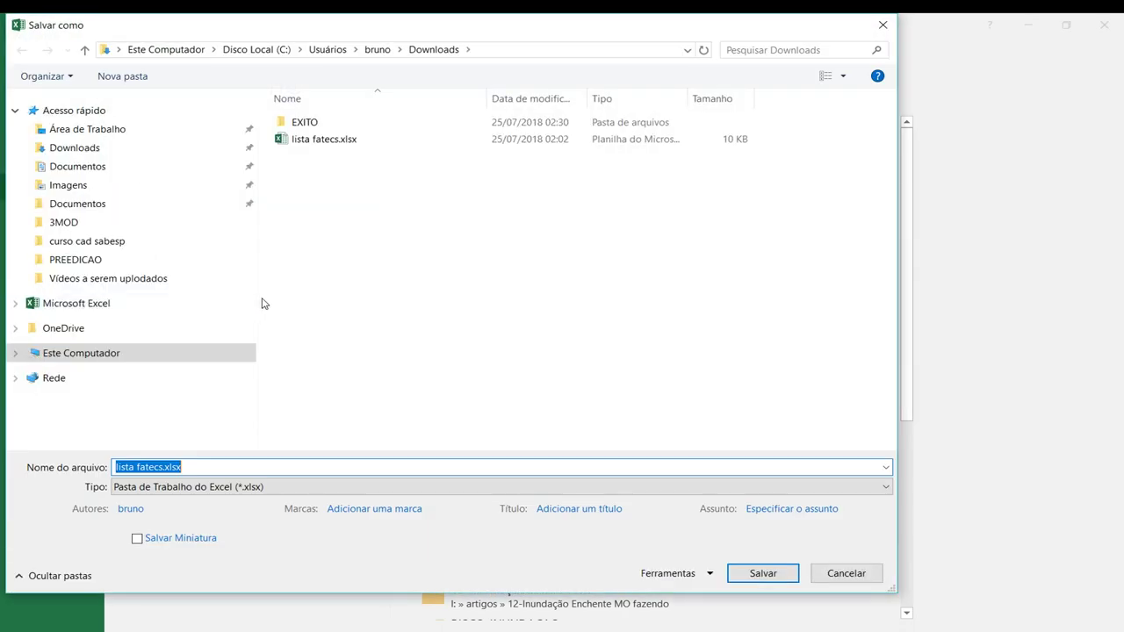
{"action": "left_click", "coordinate": [197, 488]}
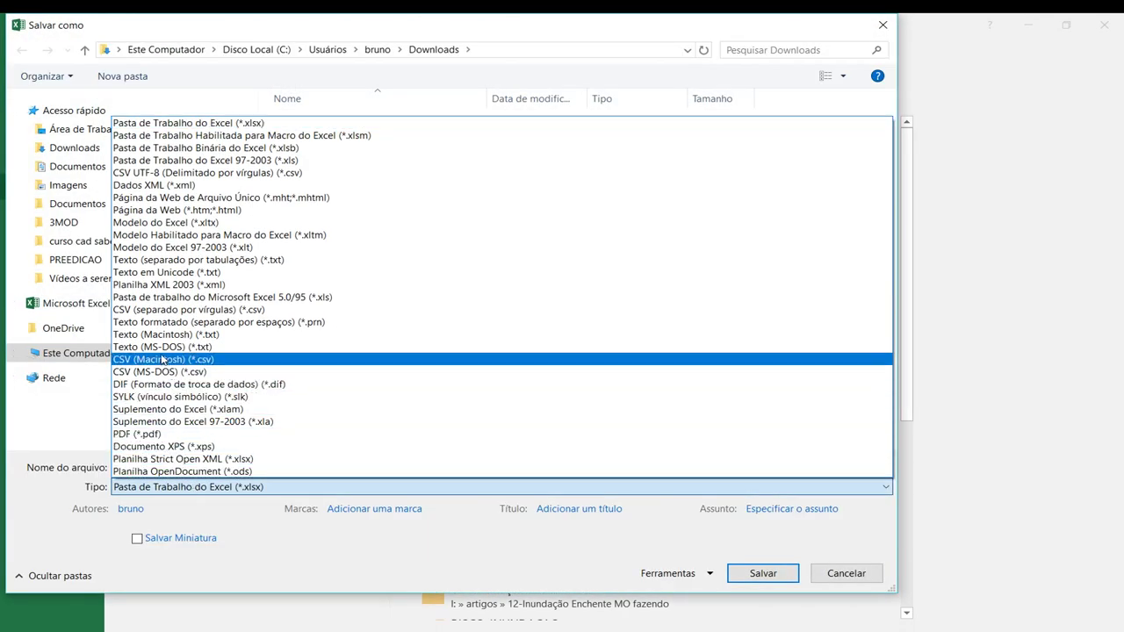
{"action": "left_click", "coordinate": [201, 310]}
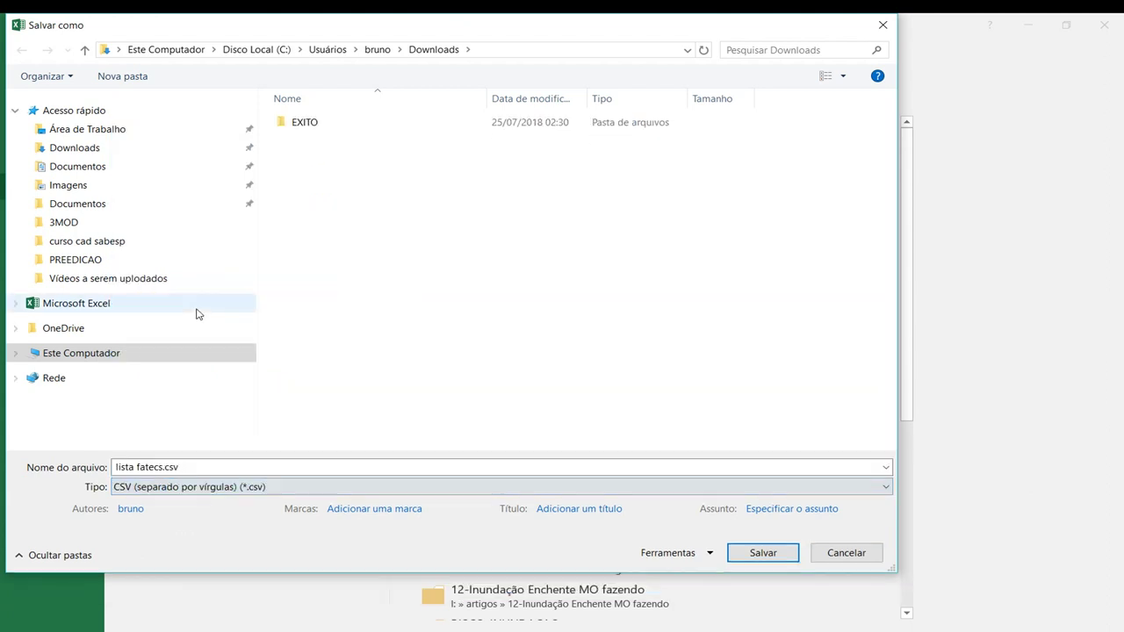
{"action": "left_click", "coordinate": [182, 467]}
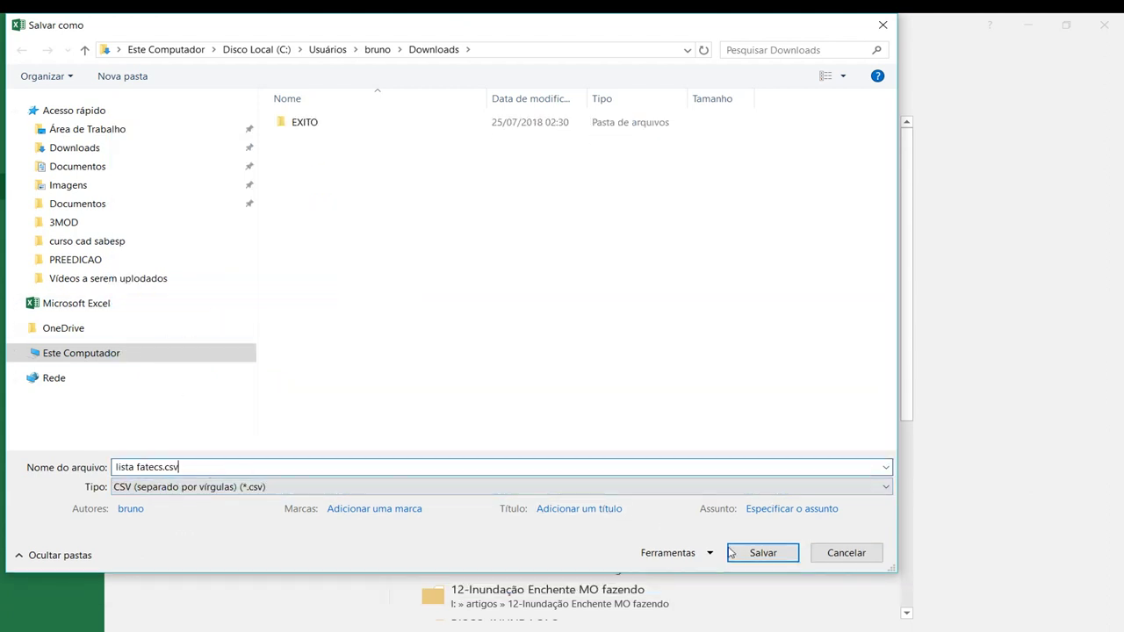
{"action": "left_click", "coordinate": [757, 557]}
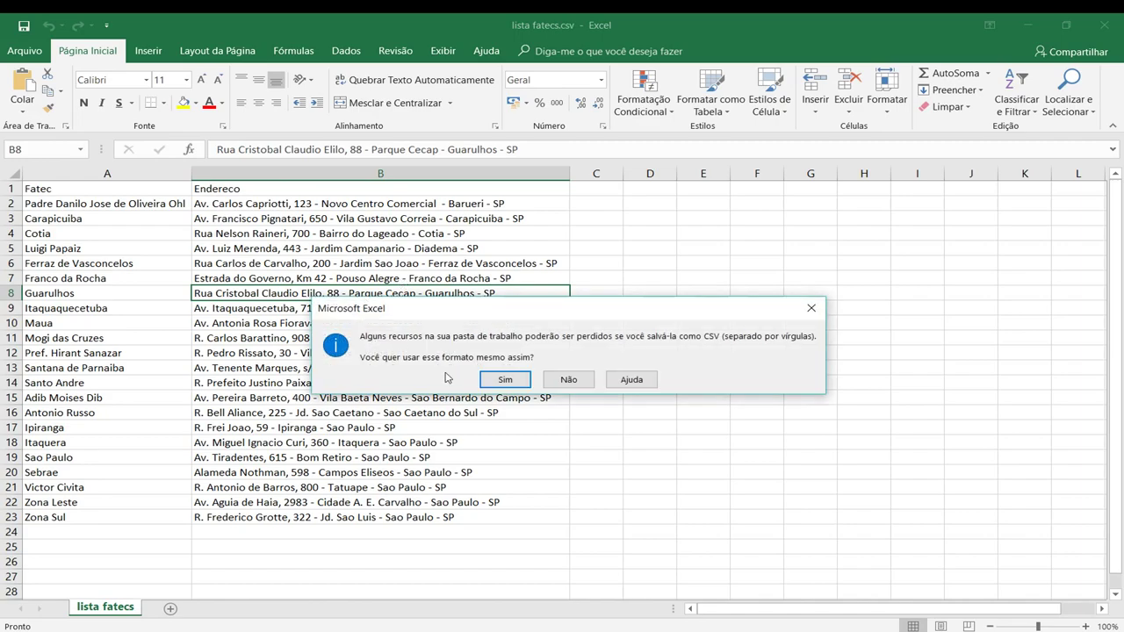
{"action": "left_click", "coordinate": [501, 380]}
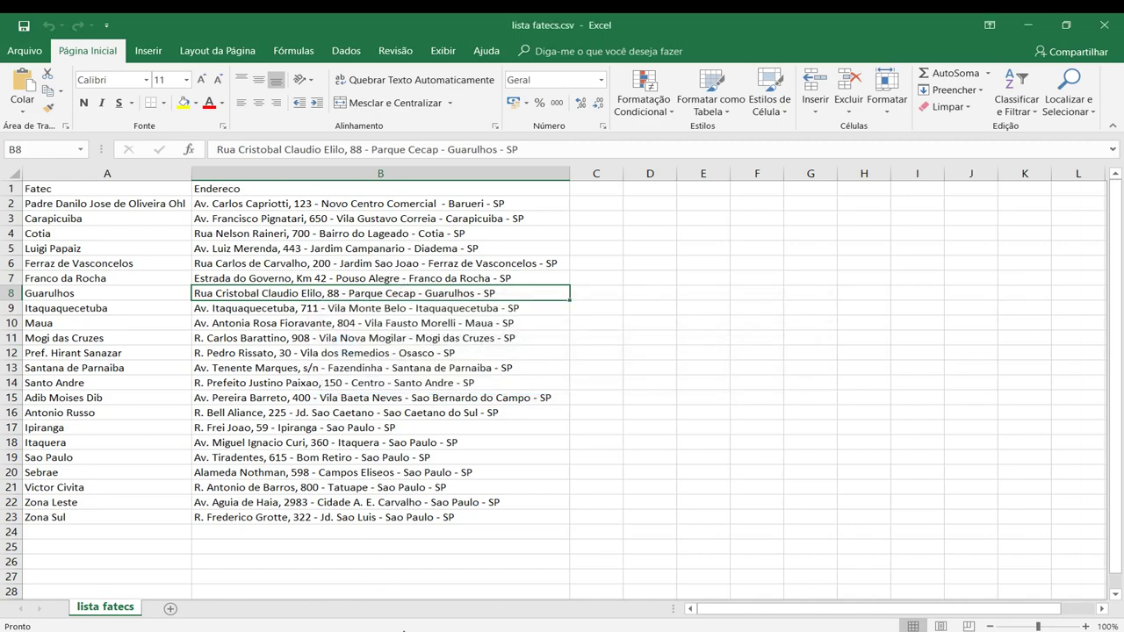
{"action": "left_click", "coordinate": [409, 628]}
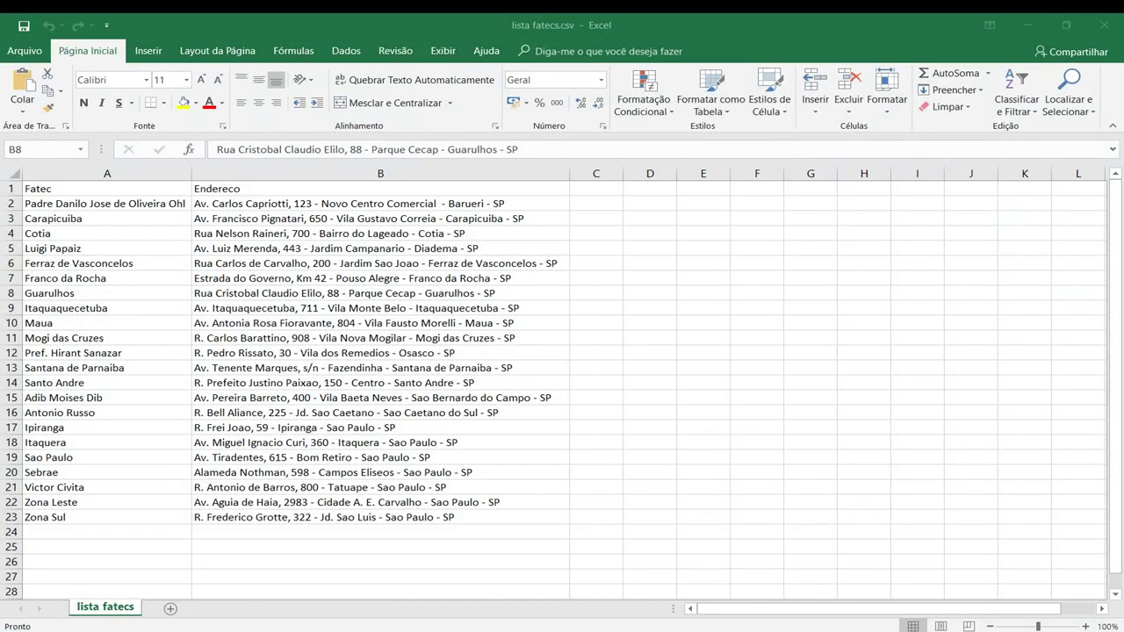
Open lista fatecs.csv from Downloads in Bloco de notas to examine its column separator, and close it without changes
{"action": "left_click", "coordinate": [302, 259]}
{"action": "right_click", "coordinate": [302, 259]}
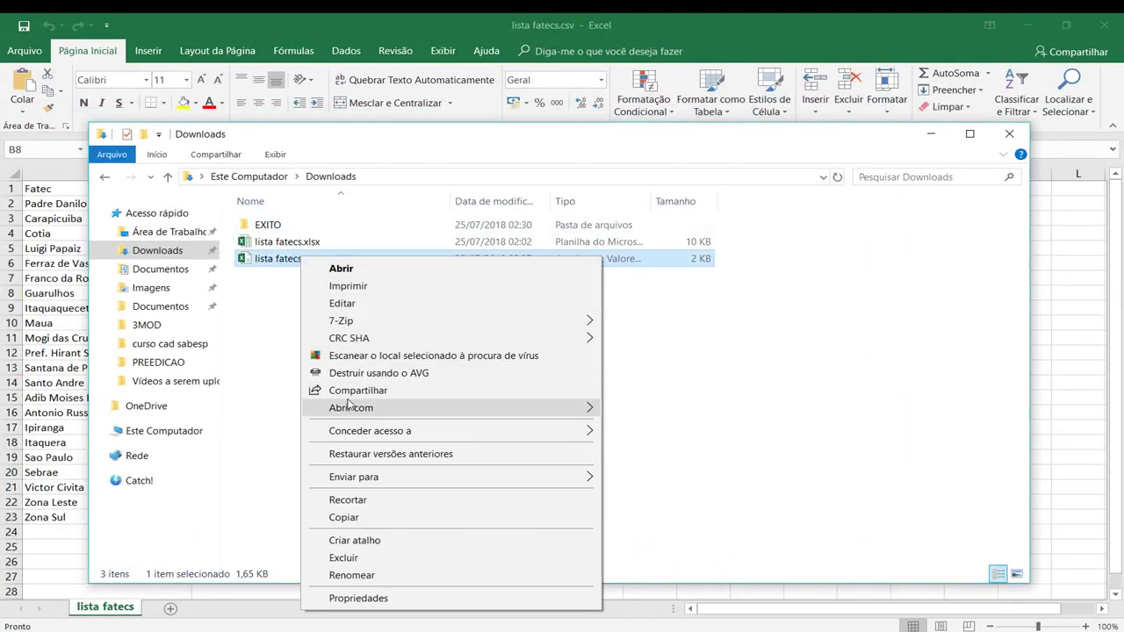
{"action": "mouse_move", "coordinate": [584, 408]}
{"action": "left_click", "coordinate": [650, 410]}
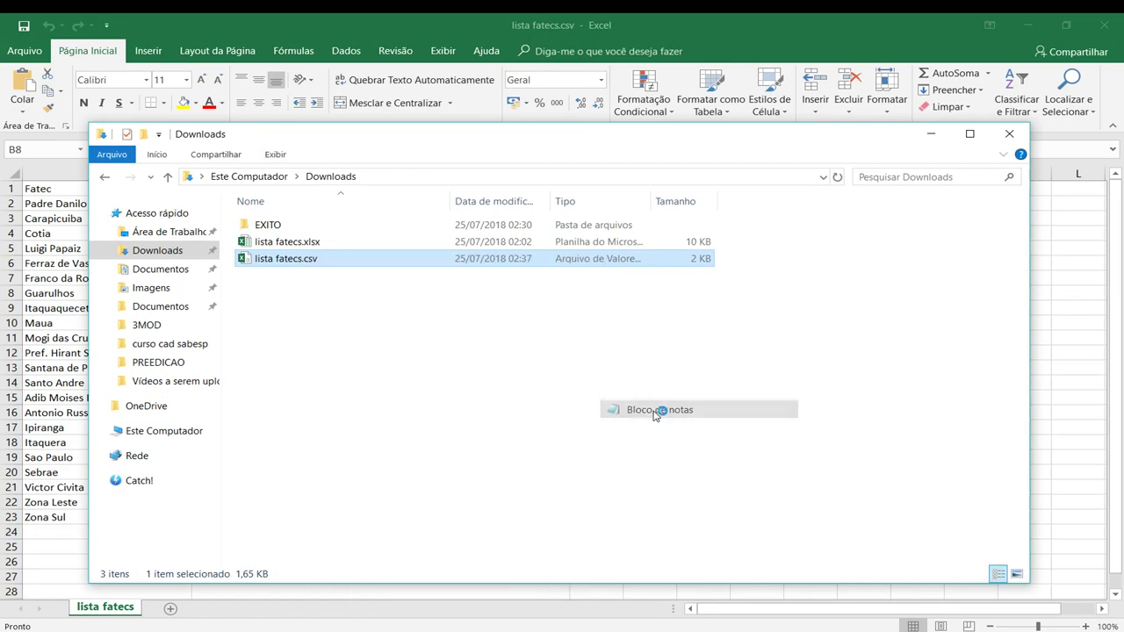
{"action": "left_click_drag", "start_coordinate": [269, 228], "coordinate": [572, 176]}
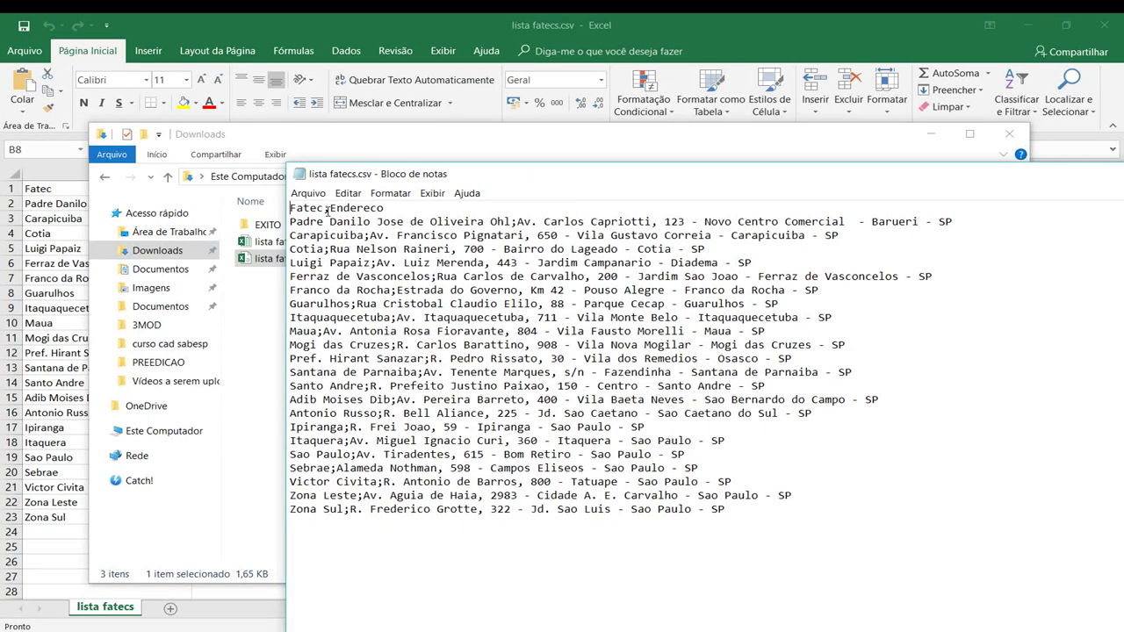
{"action": "left_click_drag", "start_coordinate": [334, 222], "coordinate": [266, 226]}
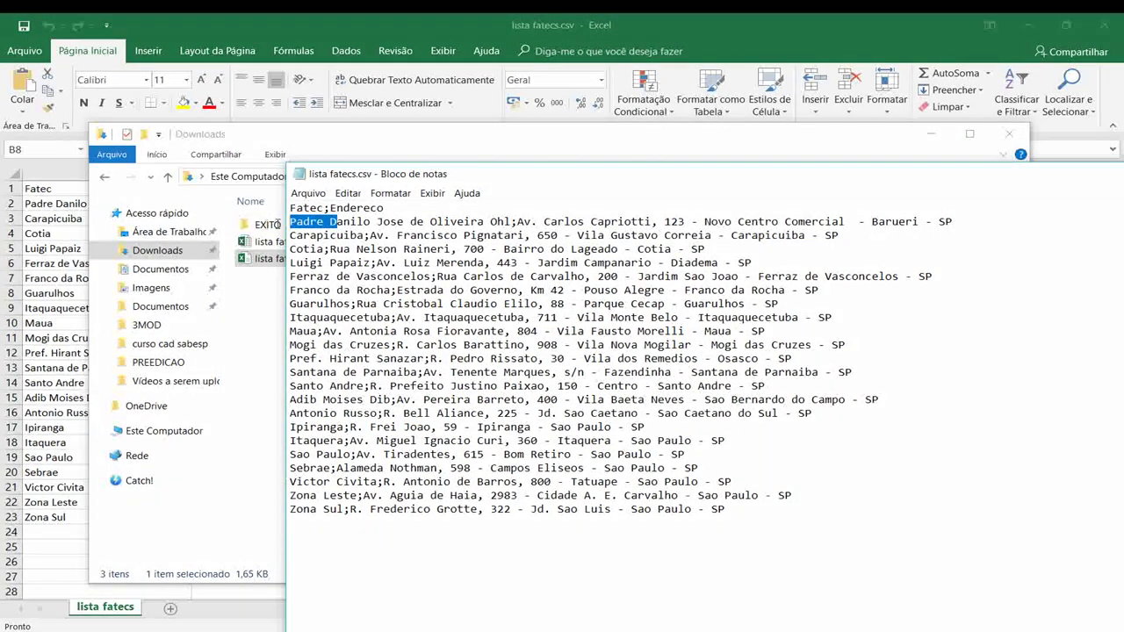
{"action": "left_click", "coordinate": [330, 222]}
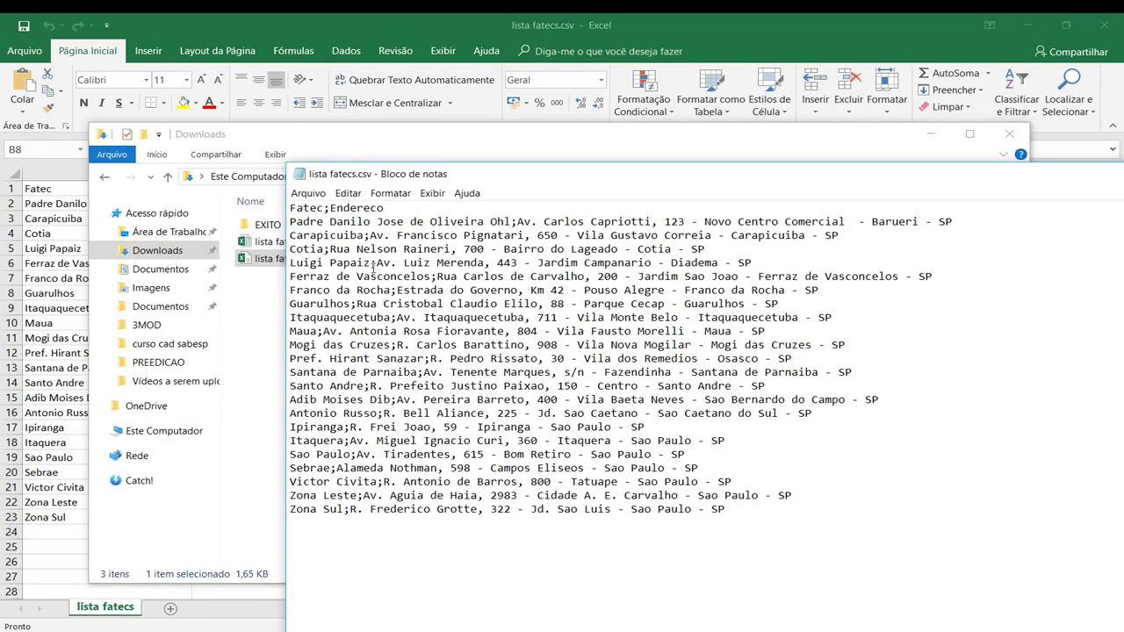
{"action": "double_click", "coordinate": [653, 174]}
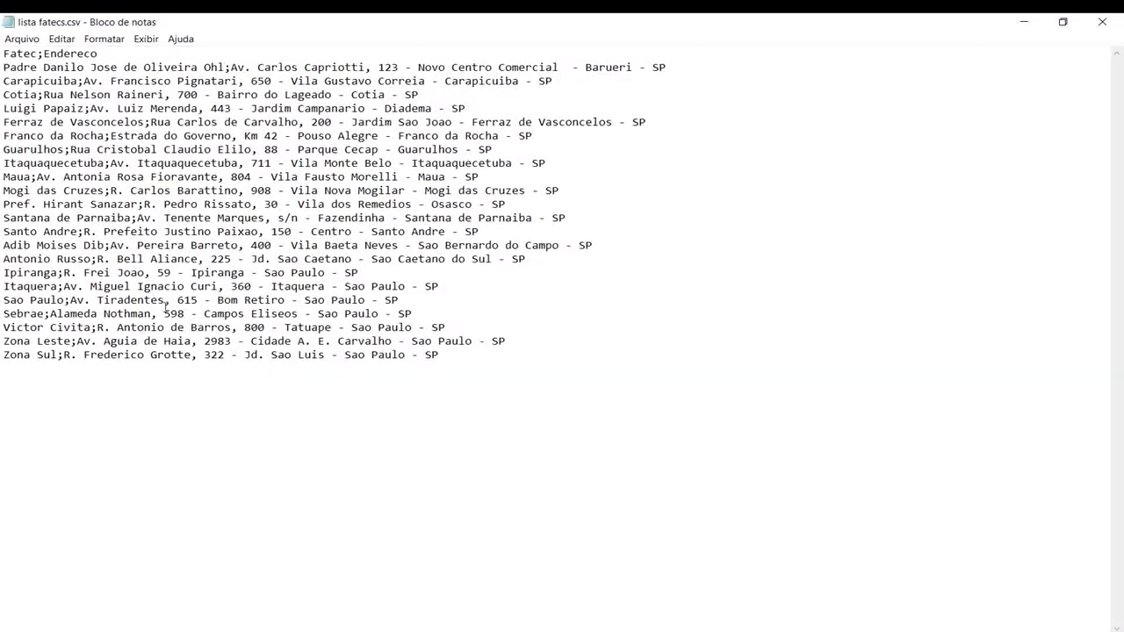
{"action": "left_click", "coordinate": [1101, 20]}
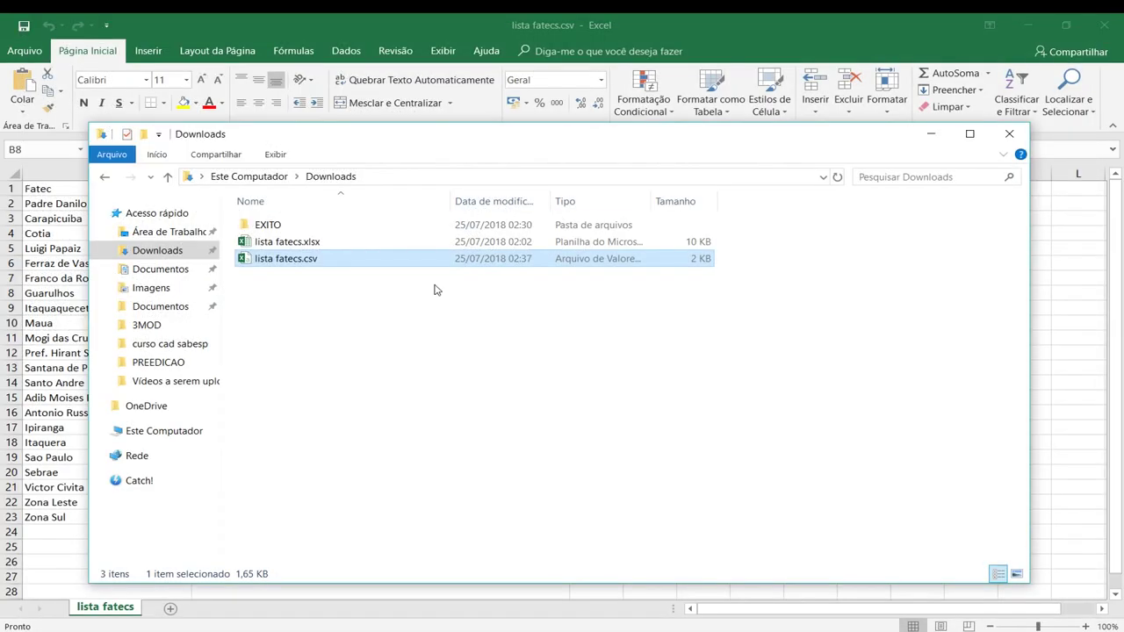
Switch to Chrome and search Google for fusion tables
{"action": "mouse_move", "coordinate": [418, 624]}
{"action": "left_click", "coordinate": [369, 567]}
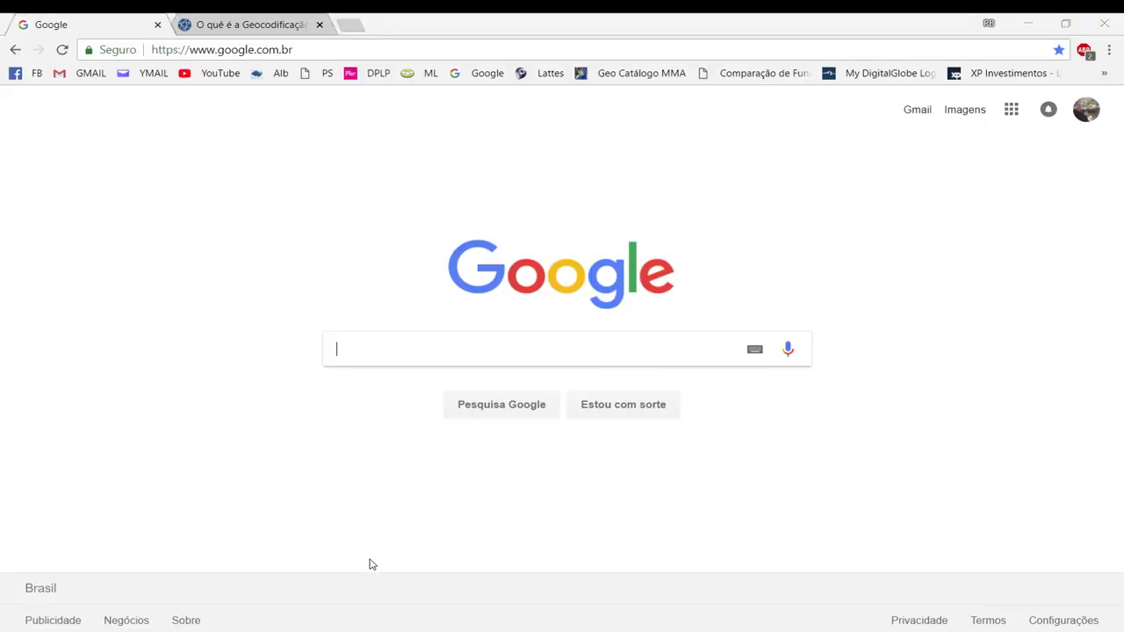
{"action": "type", "text": "FUSION"}
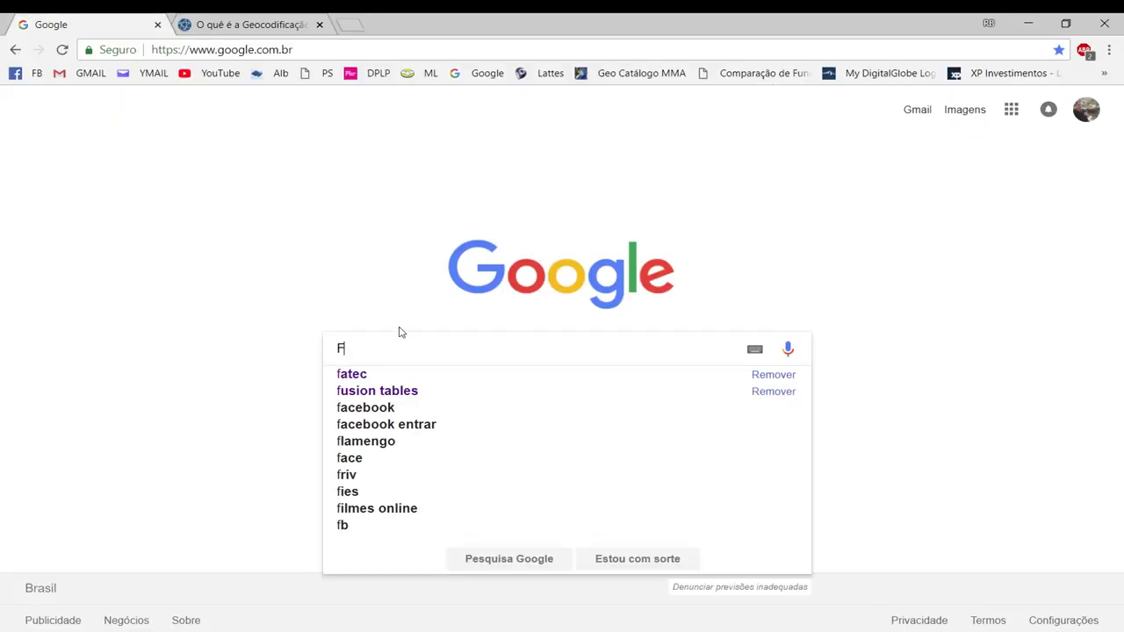
{"action": "key", "text": "Down"}
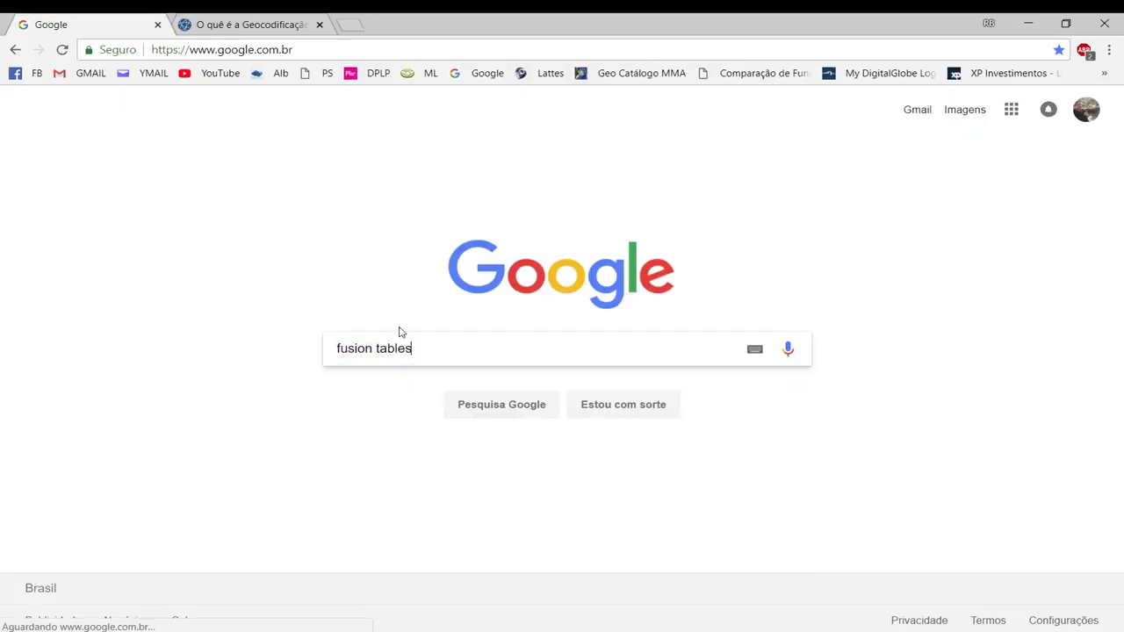
{"action": "key", "text": "Return"}
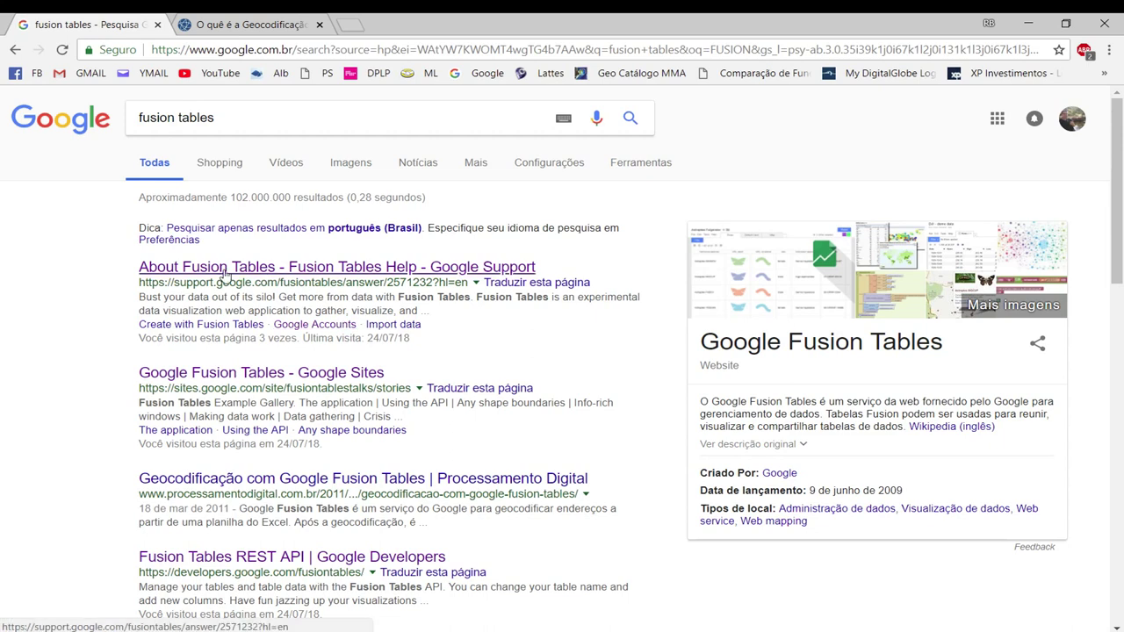
Open the About Fusion Tables help page from the search results and start creating a Fusion Table
{"action": "left_click", "coordinate": [309, 271]}
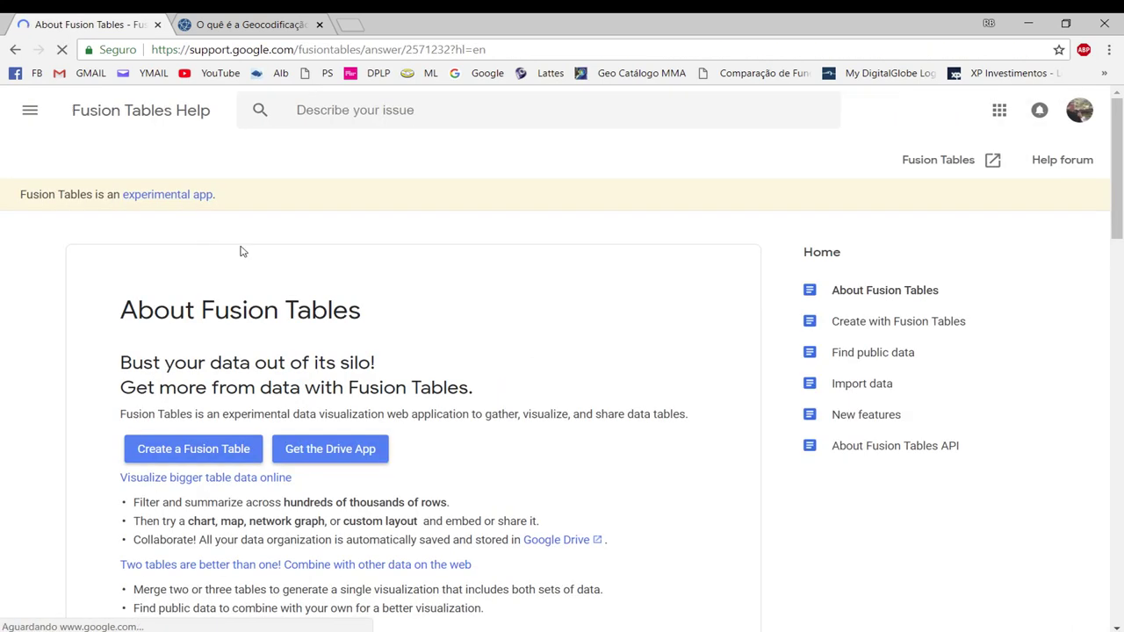
{"action": "scroll", "coordinate": [202, 306], "scroll_direction": "down", "scroll_amount": 1}
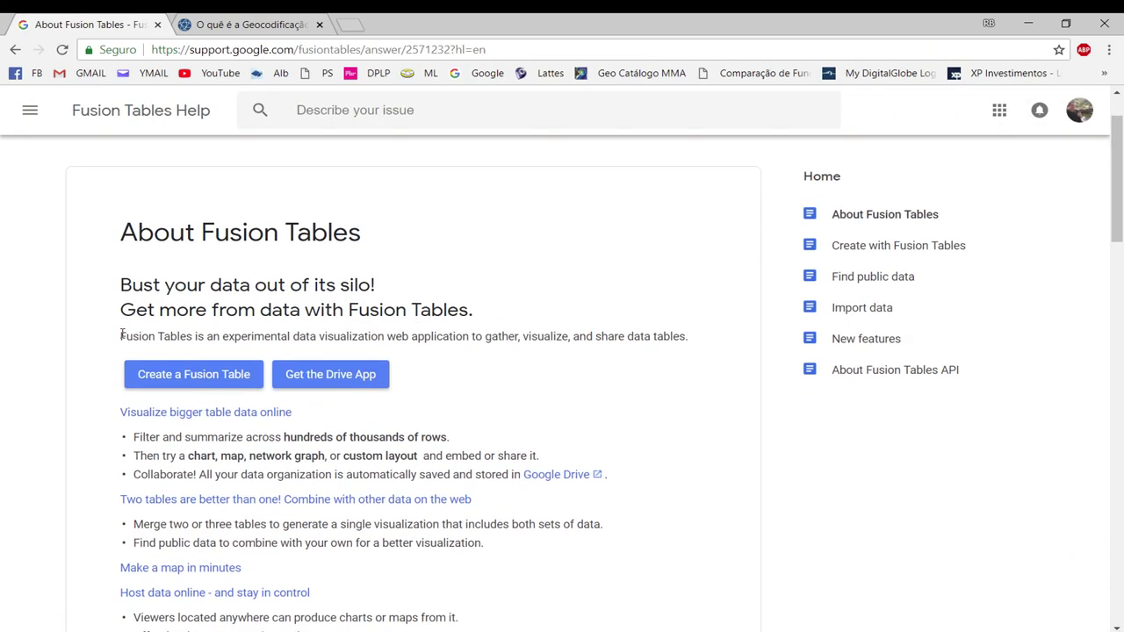
{"action": "left_click", "coordinate": [202, 378]}
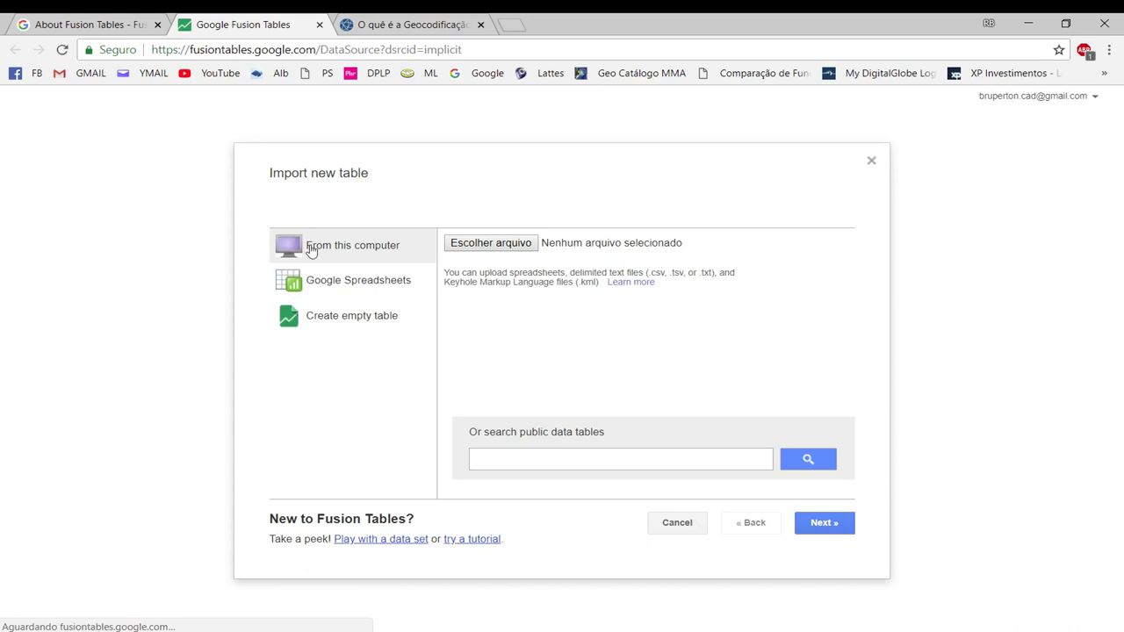
Choose lista fatecs.csv from Downloads as the import file and load it with a semicolon as the custom separator character
{"action": "left_click", "coordinate": [498, 251]}
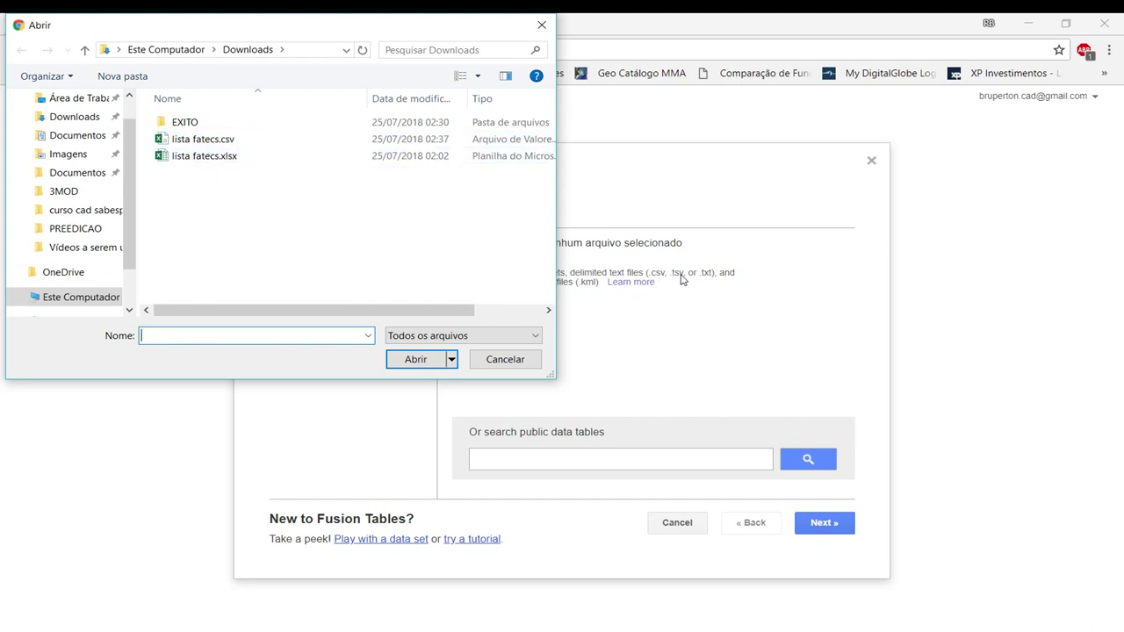
{"action": "left_click", "coordinate": [180, 145]}
{"action": "double_click", "coordinate": [185, 145]}
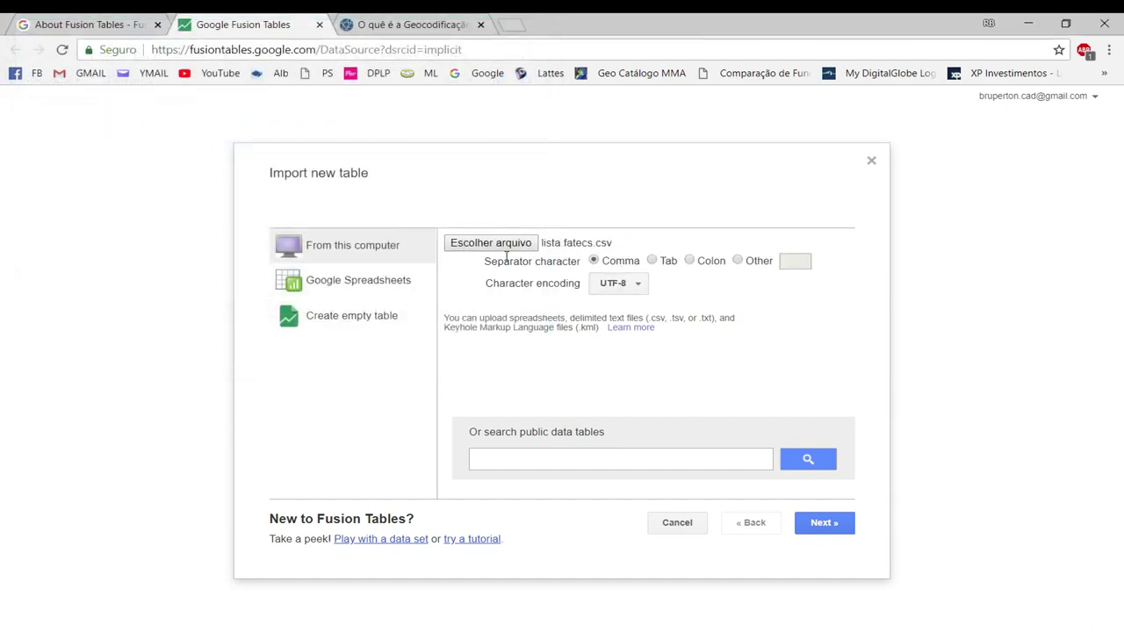
{"action": "left_click", "coordinate": [738, 262]}
{"action": "left_click", "coordinate": [787, 262]}
{"action": "type", "text": ";"}
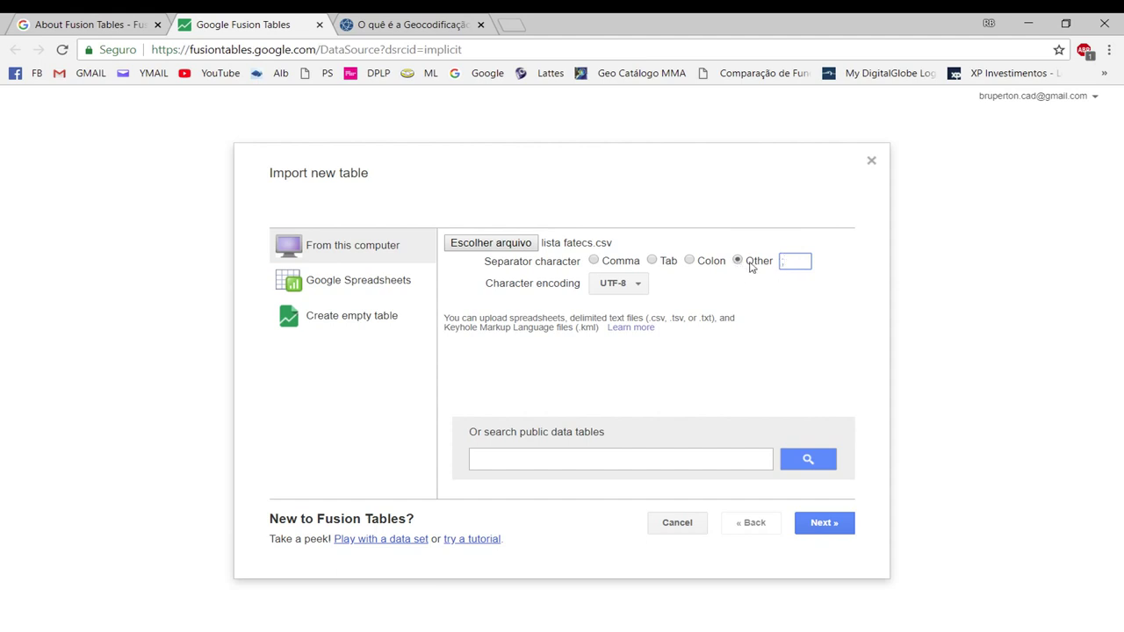
{"action": "left_click", "coordinate": [808, 516]}
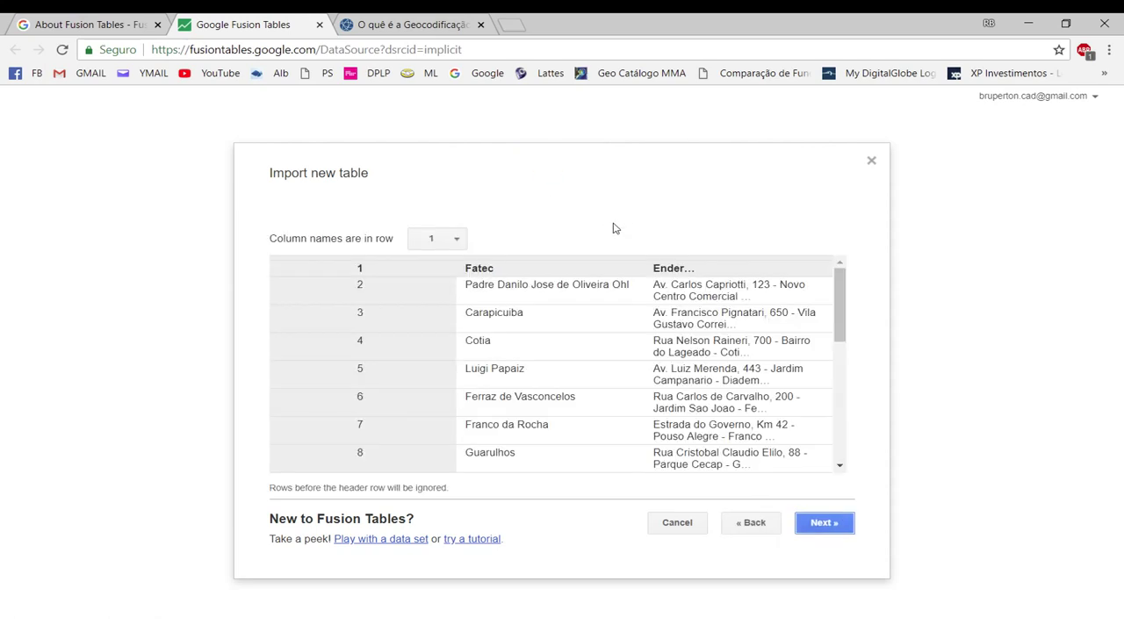
Check the previewed Fatec and Endereco rows and finish the import, keeping row 1 as column names and lista fatecs as table name
{"action": "scroll", "coordinate": [588, 351], "scroll_direction": "down", "scroll_amount": 5}
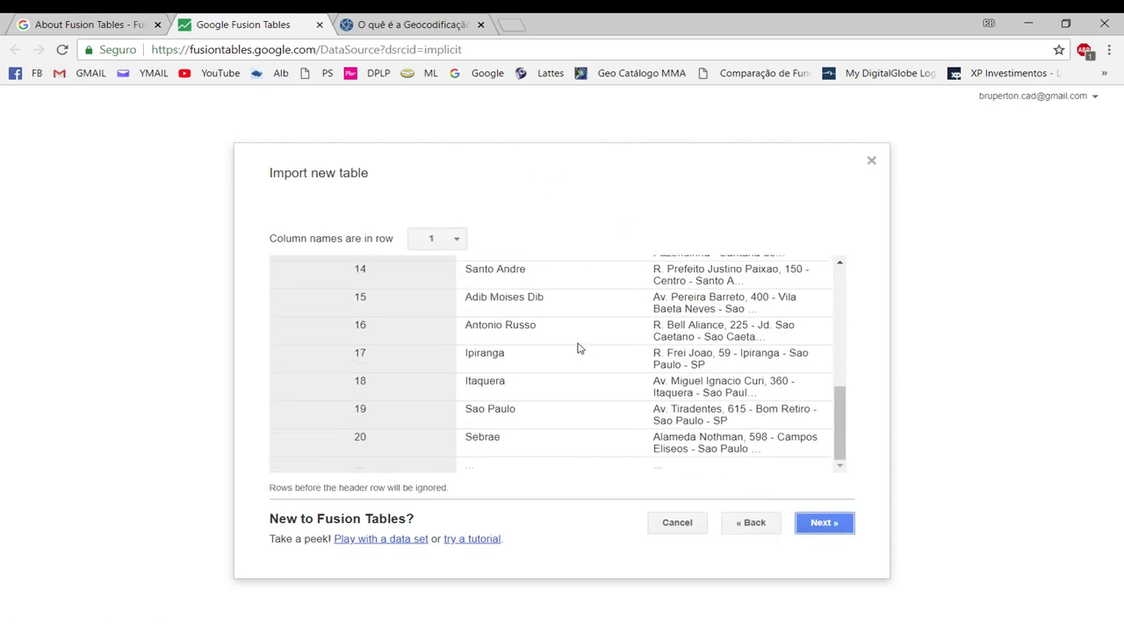
{"action": "scroll", "coordinate": [578, 350], "scroll_direction": "up", "scroll_amount": 5}
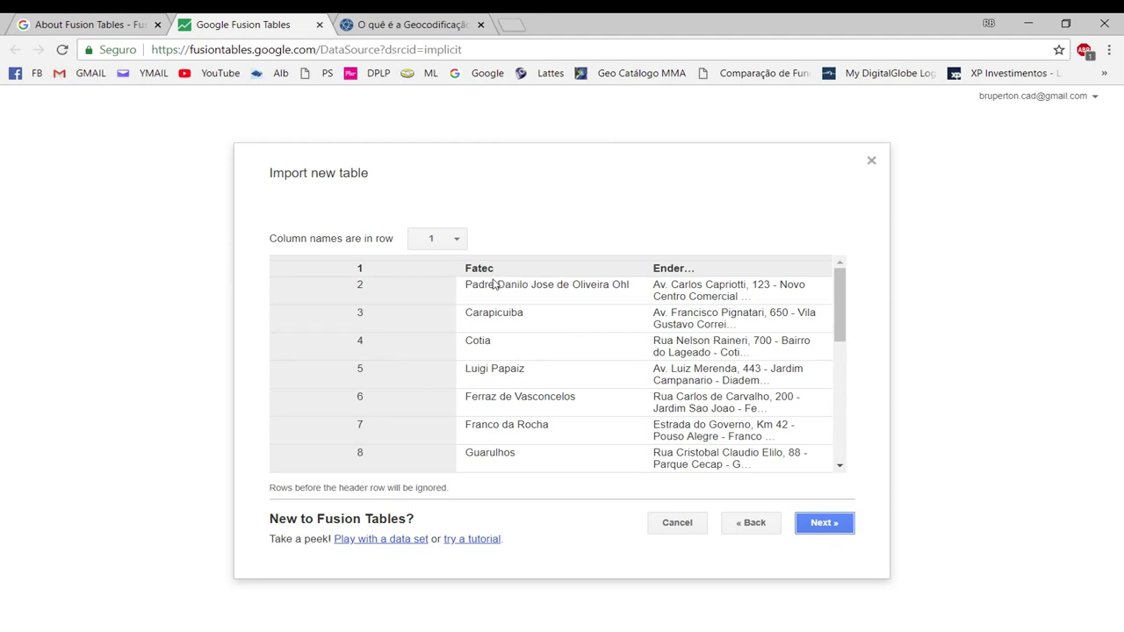
{"action": "scroll", "coordinate": [704, 363], "scroll_direction": "down", "scroll_amount": 5}
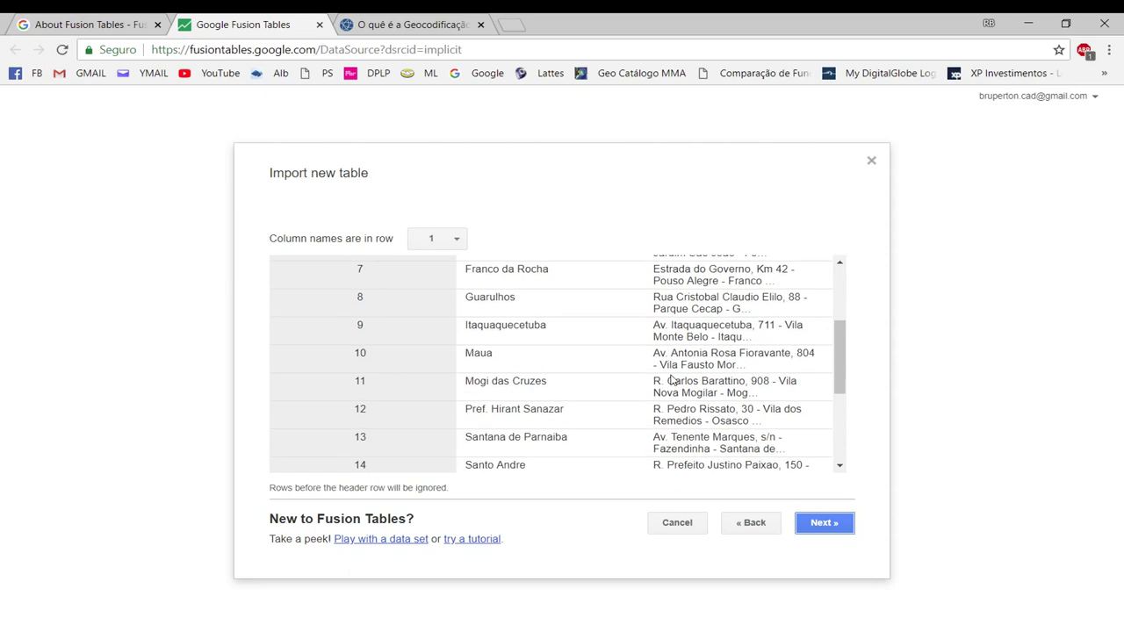
{"action": "scroll", "coordinate": [606, 379], "scroll_direction": "up", "scroll_amount": 5}
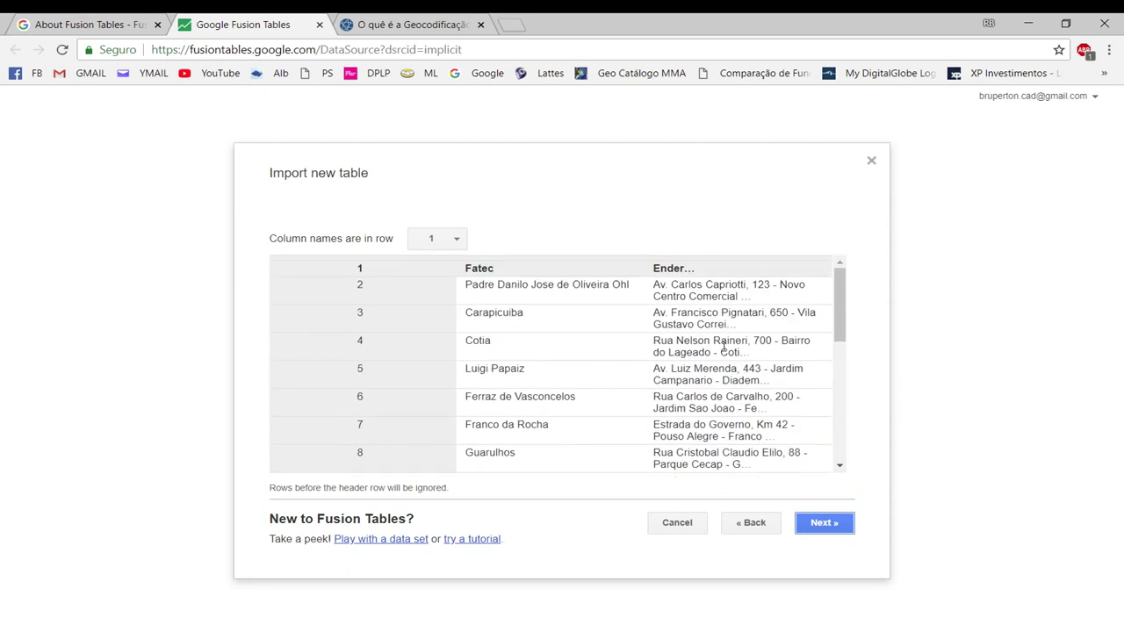
{"action": "left_click", "coordinate": [825, 523]}
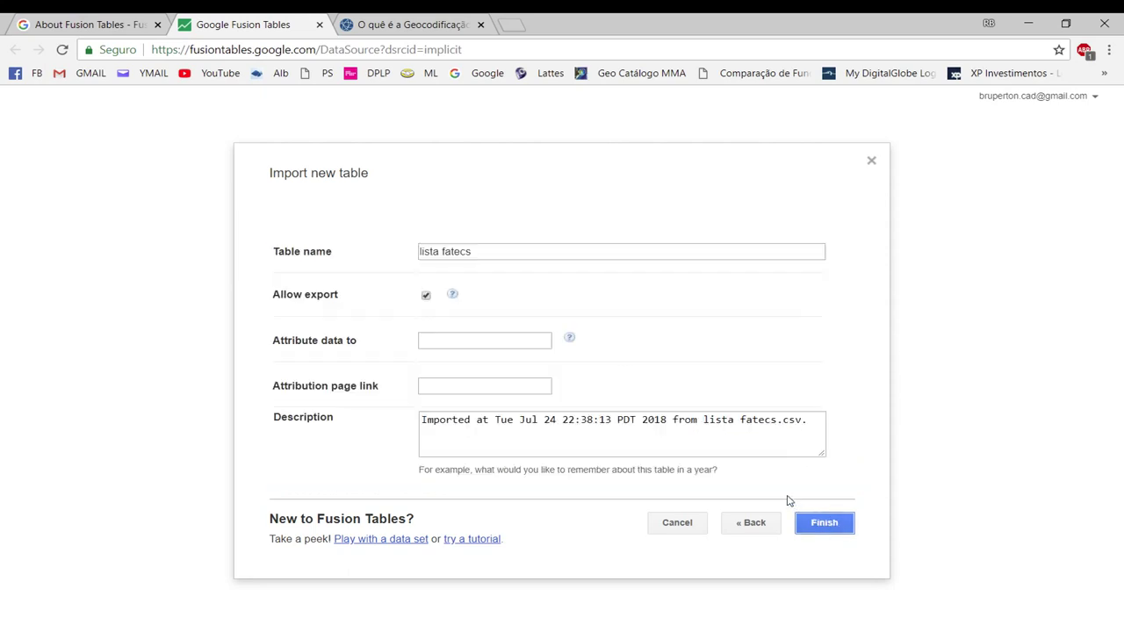
{"action": "left_click", "coordinate": [822, 524]}
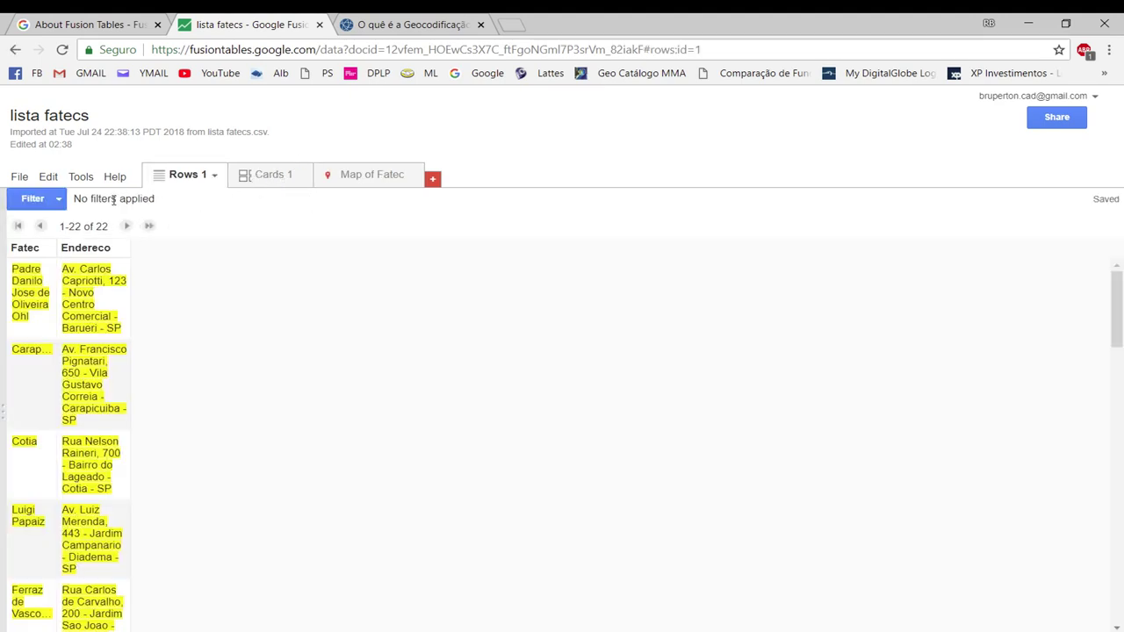
Geocode the lista fatecs table using Endereco as the location column and SP, Brasil as the location hint
{"action": "scroll", "coordinate": [51, 272], "scroll_direction": "down", "scroll_amount": 1}
{"action": "scroll", "coordinate": [39, 308], "scroll_direction": "up", "scroll_amount": 1}
{"action": "scroll", "coordinate": [39, 276], "scroll_direction": "down", "scroll_amount": 2}
{"action": "scroll", "coordinate": [62, 248], "scroll_direction": "up", "scroll_amount": 1}
{"action": "left_click", "coordinate": [19, 180]}
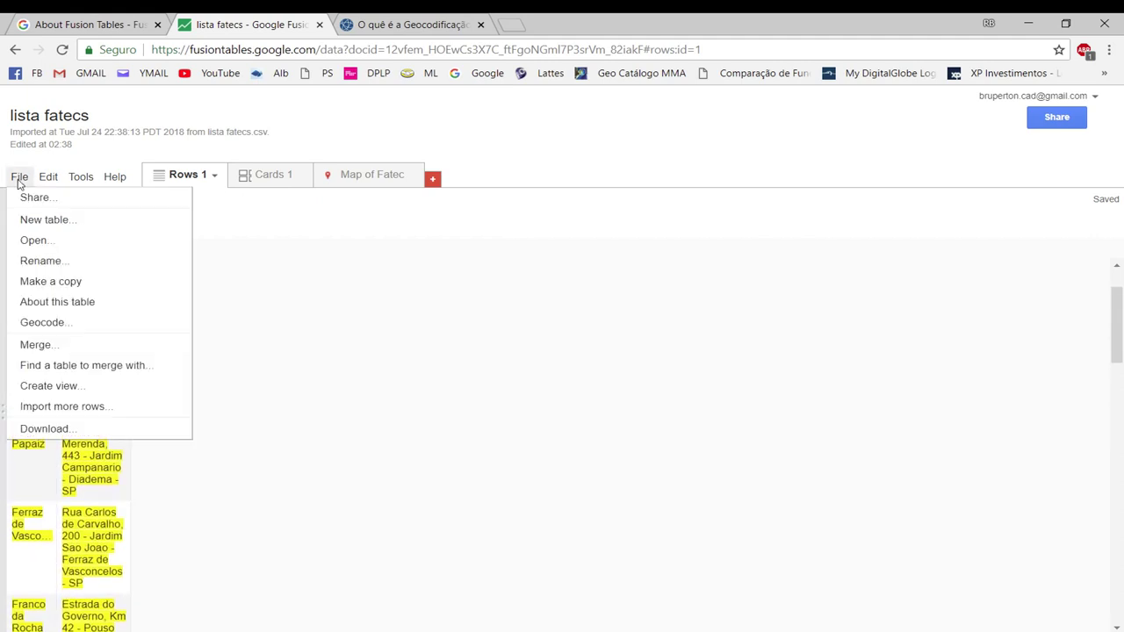
{"action": "left_click", "coordinate": [52, 324]}
{"action": "left_click", "coordinate": [378, 248]}
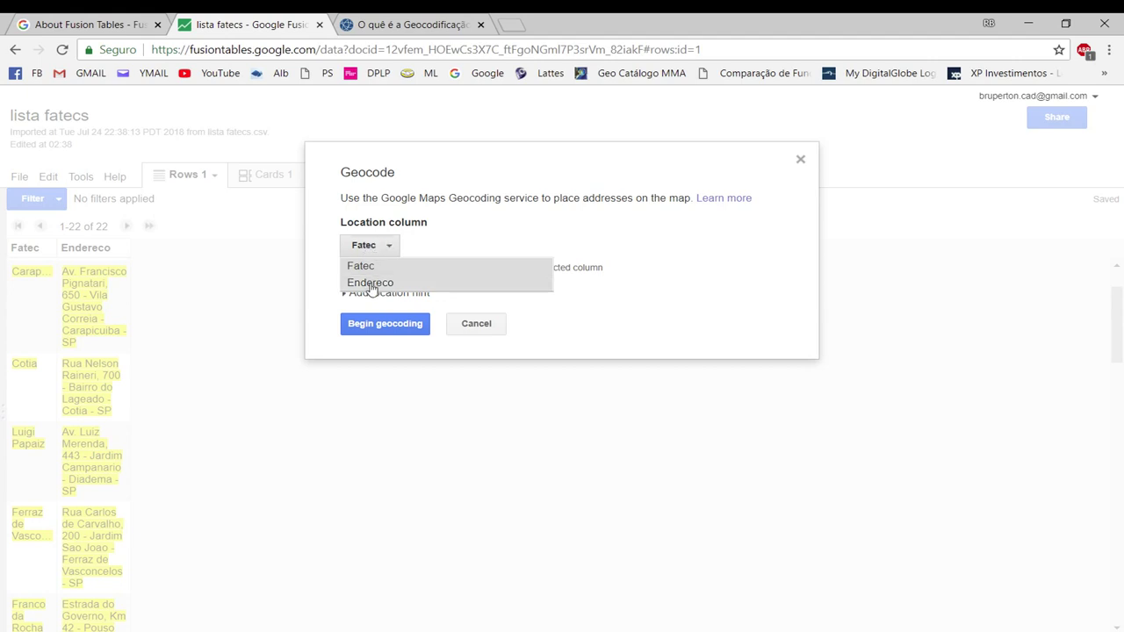
{"action": "left_click", "coordinate": [373, 284]}
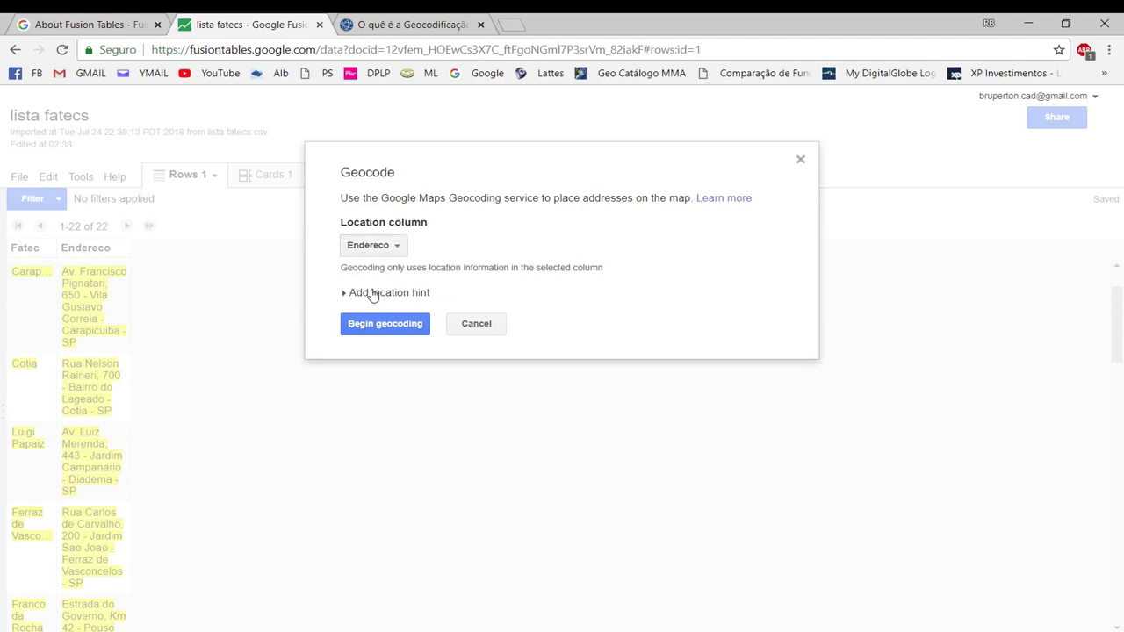
{"action": "left_click", "coordinate": [351, 297]}
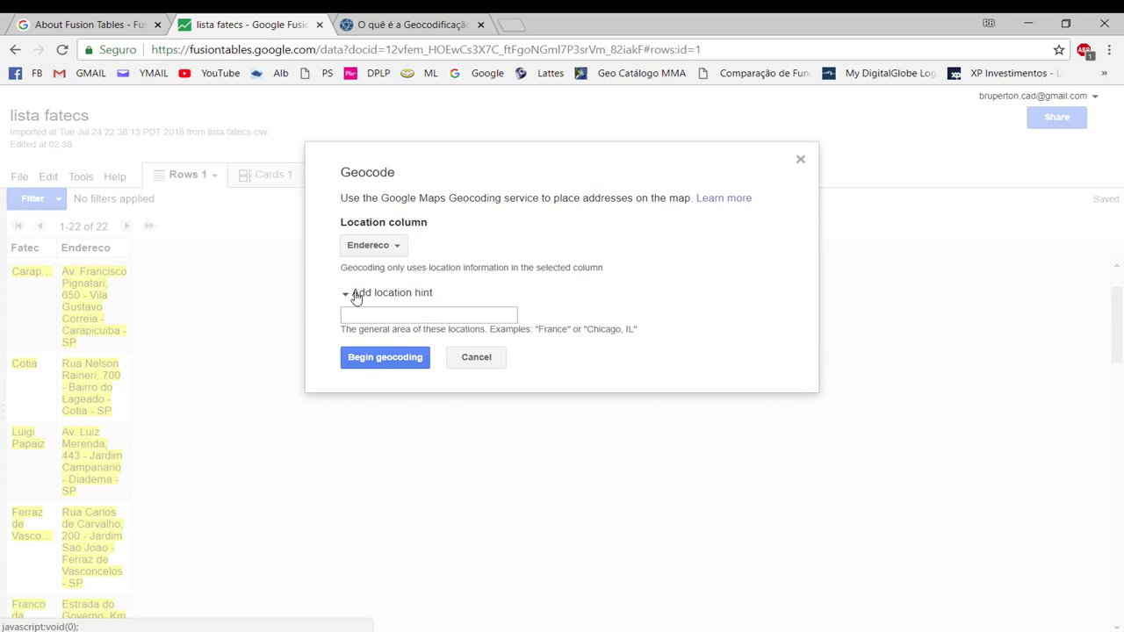
{"action": "left_click", "coordinate": [375, 316]}
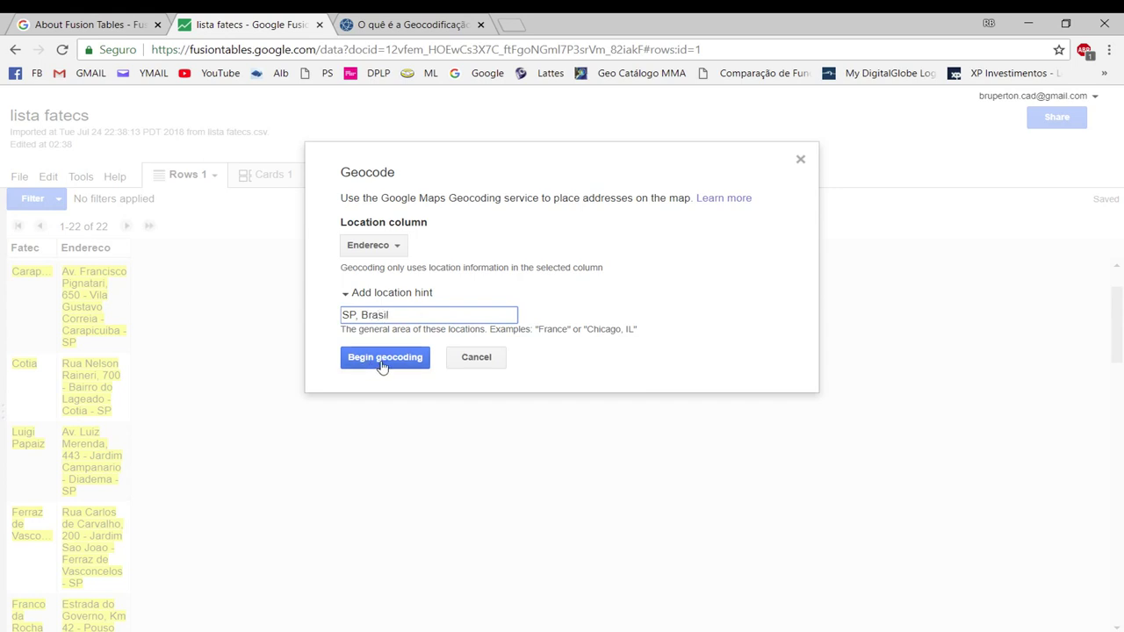
{"action": "left_click", "coordinate": [381, 365]}
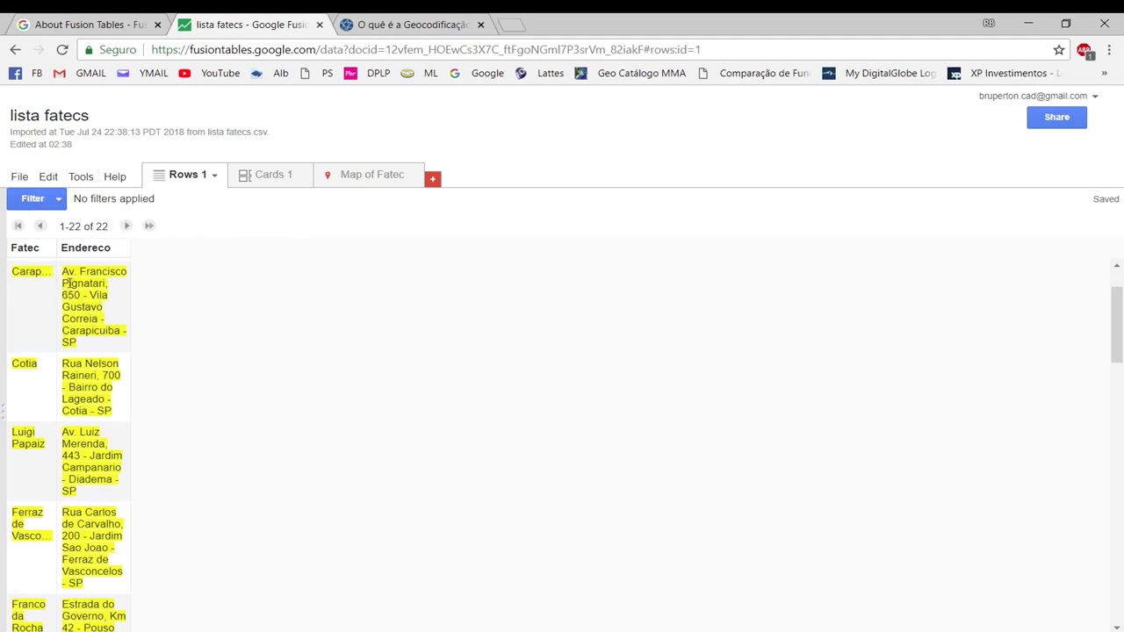
Show the Map of Fatec and examine how the markers are distributed around São Paulo
{"action": "left_click", "coordinate": [361, 183]}
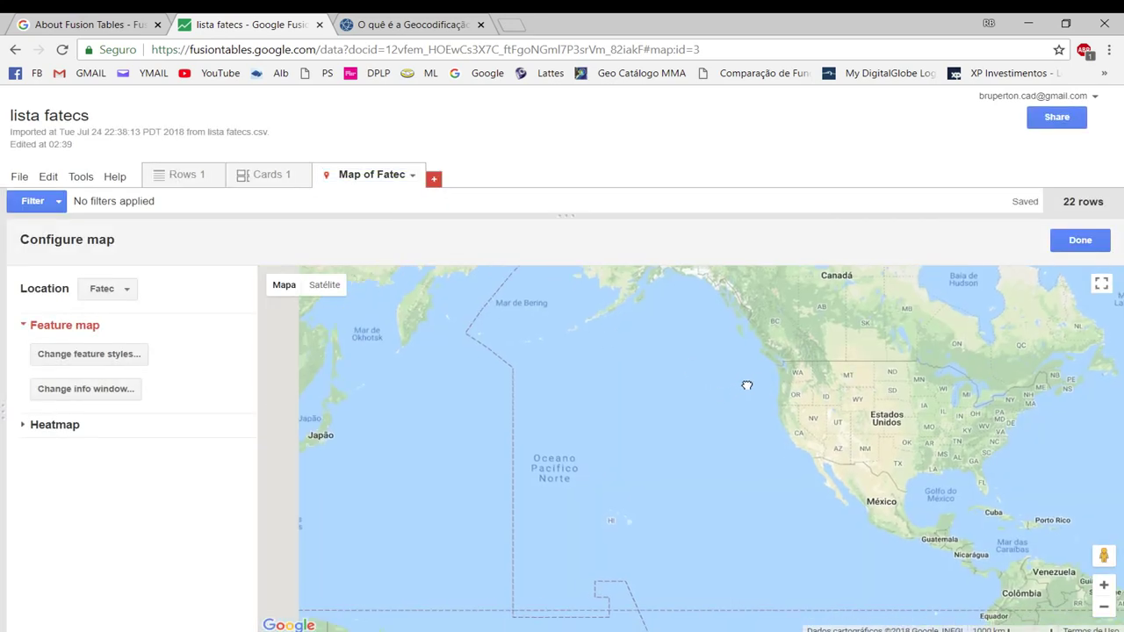
{"action": "mouse_move", "coordinate": [591, 443]}
{"action": "left_mouse_down"}
{"action": "mouse_move", "coordinate": [606, 345]}
{"action": "mouse_move", "coordinate": [140, 358]}
{"action": "left_mouse_up"}
{"action": "left_click_drag", "start_coordinate": [475, 382], "coordinate": [540, 411]}
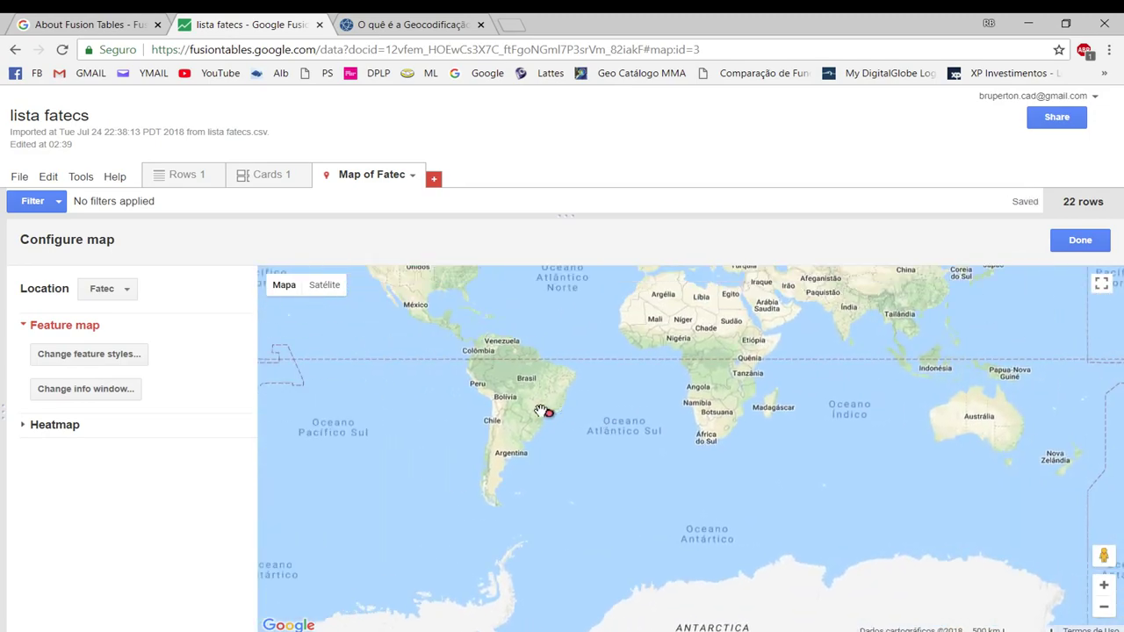
{"action": "scroll", "coordinate": [540, 411], "scroll_direction": "up", "scroll_amount": 5}
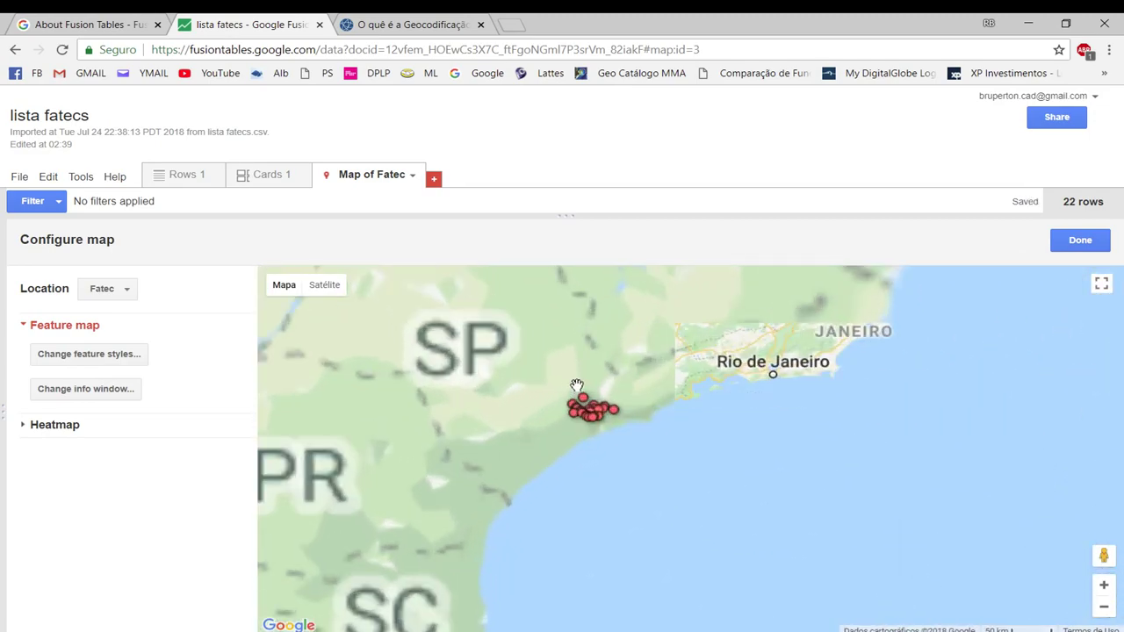
{"action": "scroll", "coordinate": [577, 386], "scroll_direction": "up", "scroll_amount": 3}
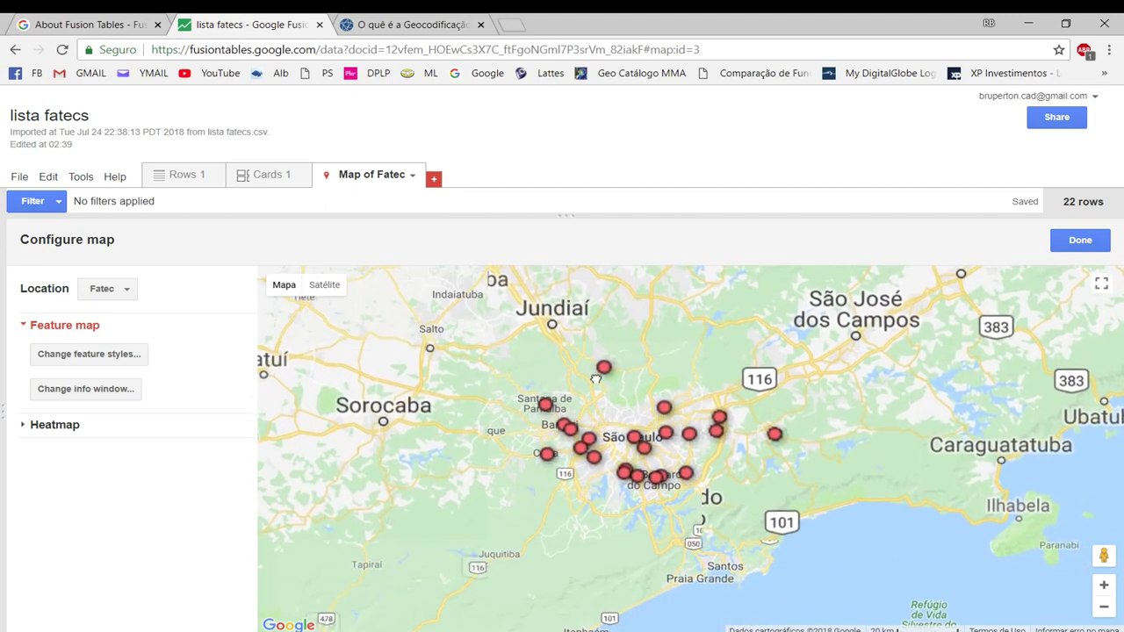
{"action": "scroll", "coordinate": [595, 380], "scroll_direction": "up", "scroll_amount": 2}
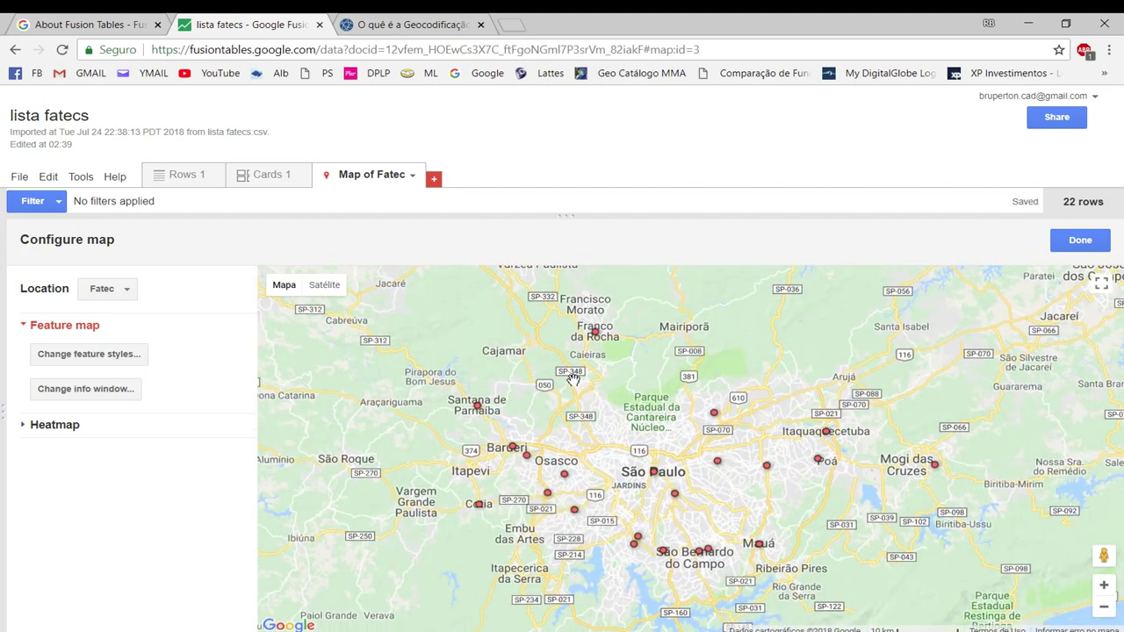
Check the Fatec name and address for the Franco da Rocha marker and examine the markers around Itaquaquecetuba
{"action": "left_click", "coordinate": [596, 335]}
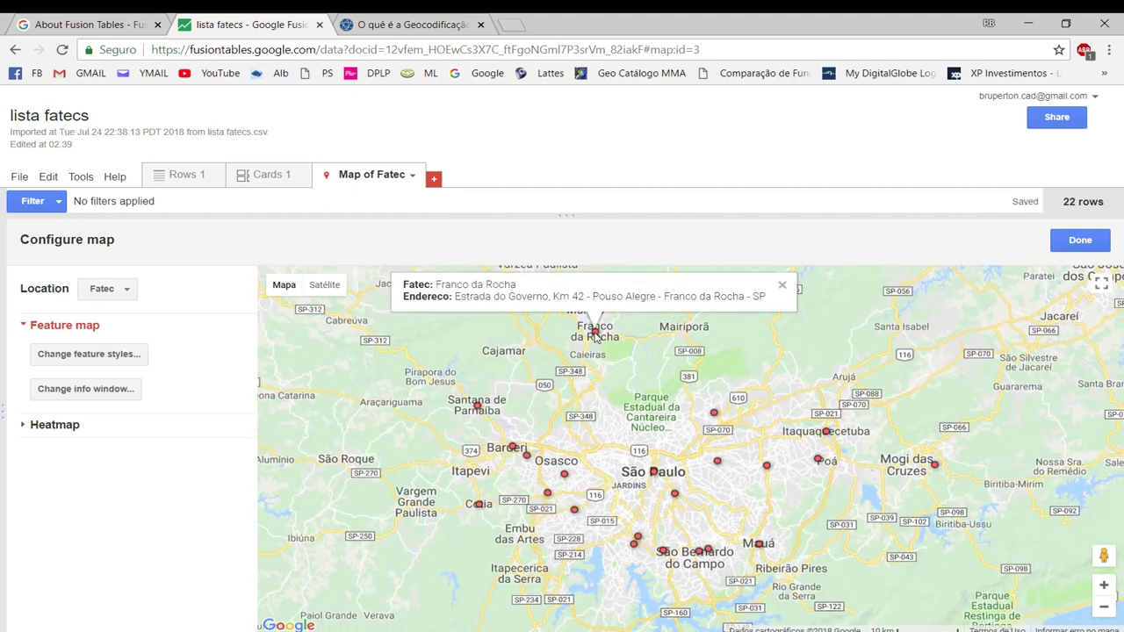
{"action": "left_click", "coordinate": [827, 434]}
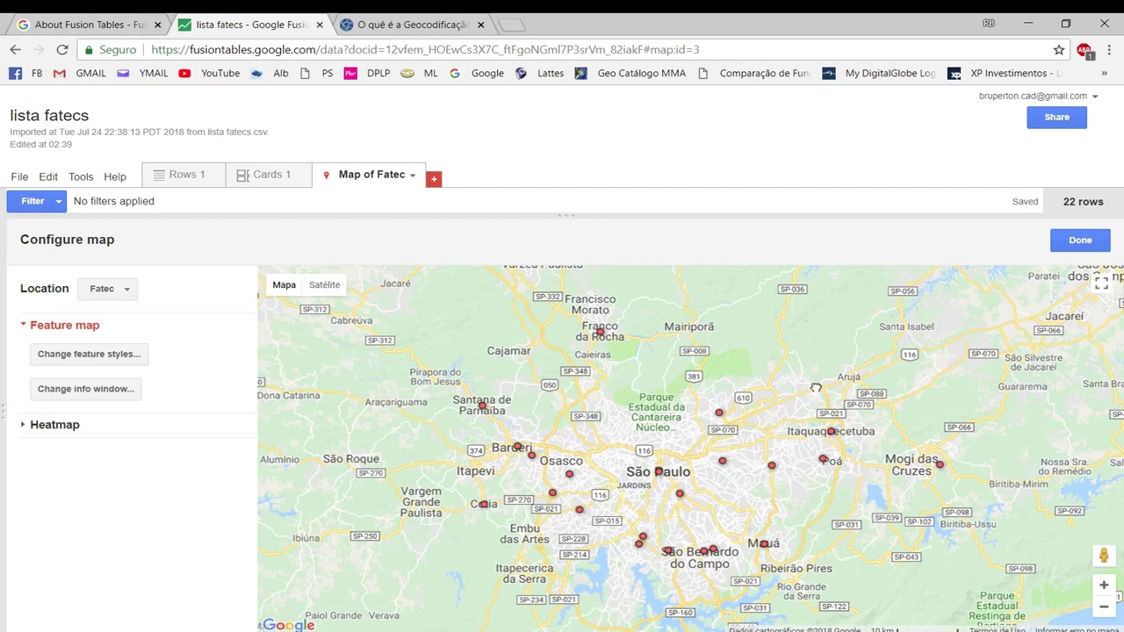
{"action": "left_click_drag", "start_coordinate": [807, 384], "coordinate": [821, 396]}
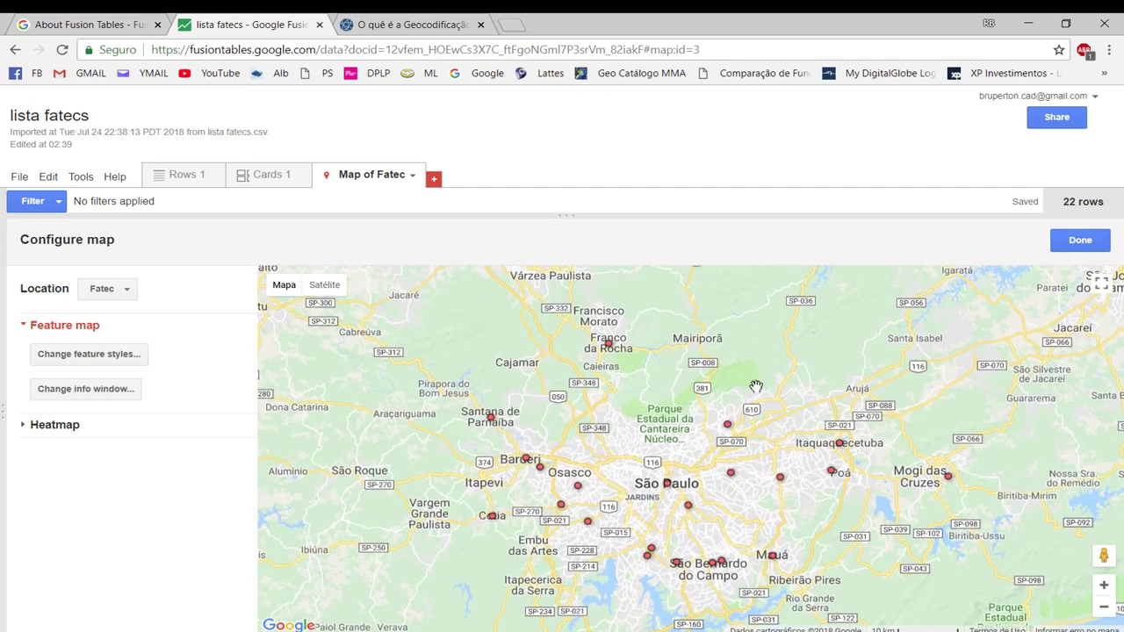
Download all rows of the lista fatecs table in KML format
{"action": "mouse_move", "coordinate": [286, 289]}
{"action": "left_click", "coordinate": [27, 178]}
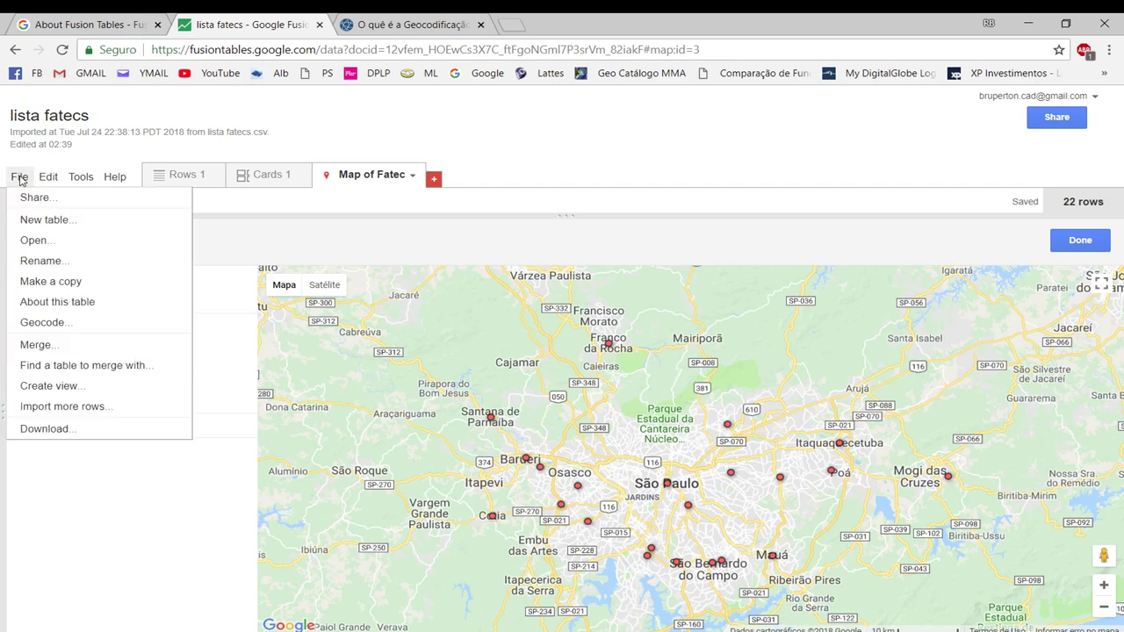
{"action": "left_click", "coordinate": [46, 428]}
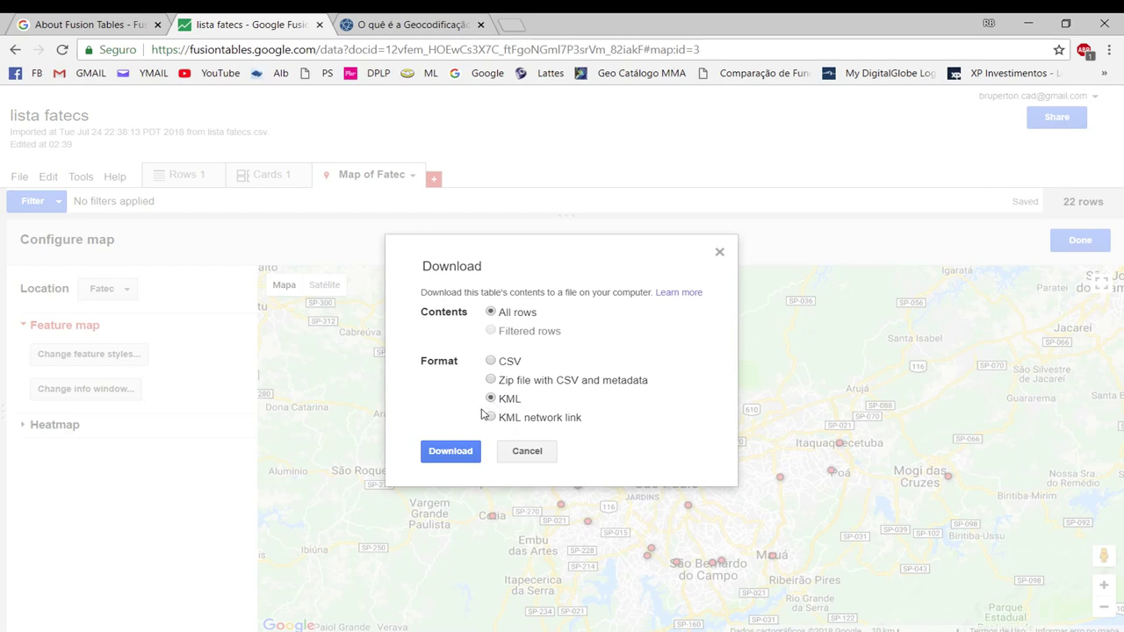
{"action": "left_click", "coordinate": [456, 451]}
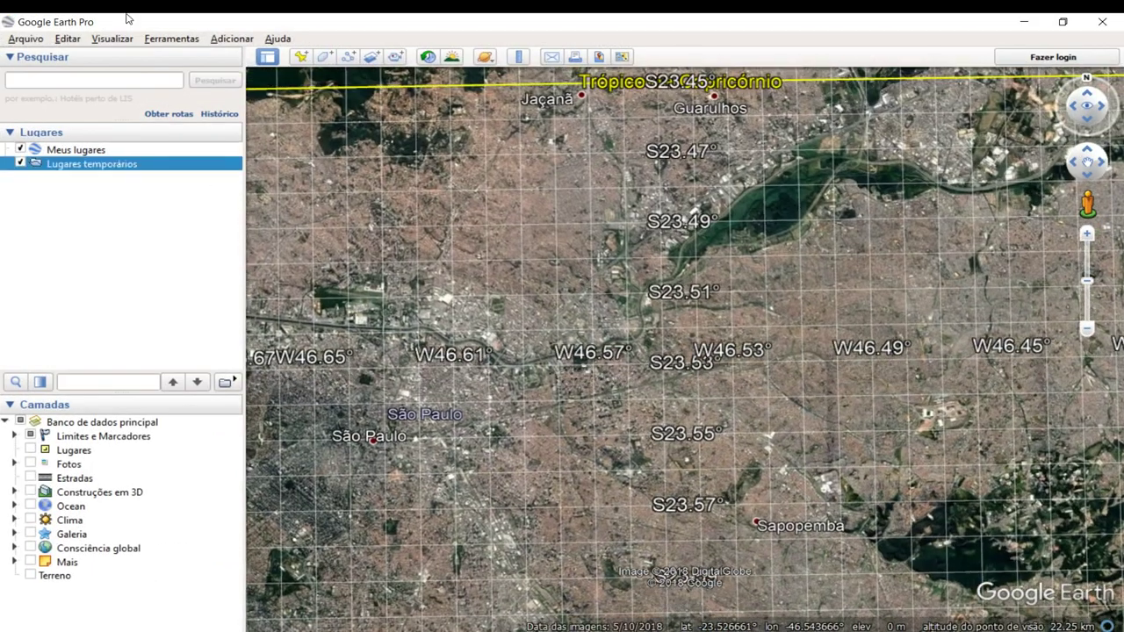
In Google Earth Pro, open lista fatecs.kml from Downloads and bring all its markers around São Paulo into view
{"action": "left_click", "coordinate": [39, 38]}
{"action": "left_click", "coordinate": [39, 54]}
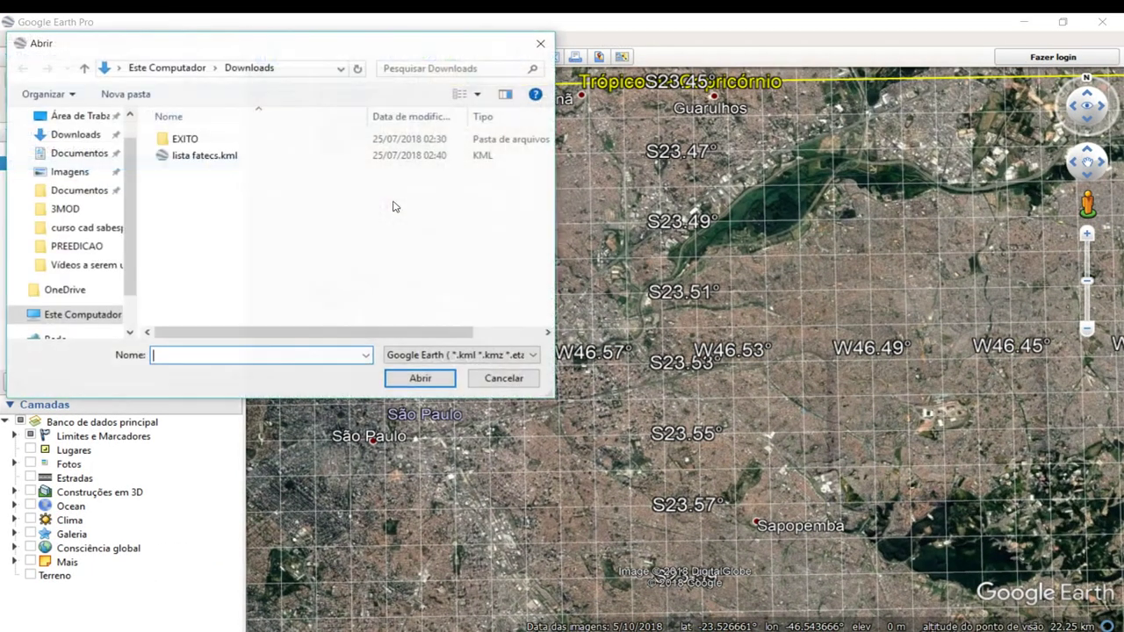
{"action": "double_click", "coordinate": [220, 157]}
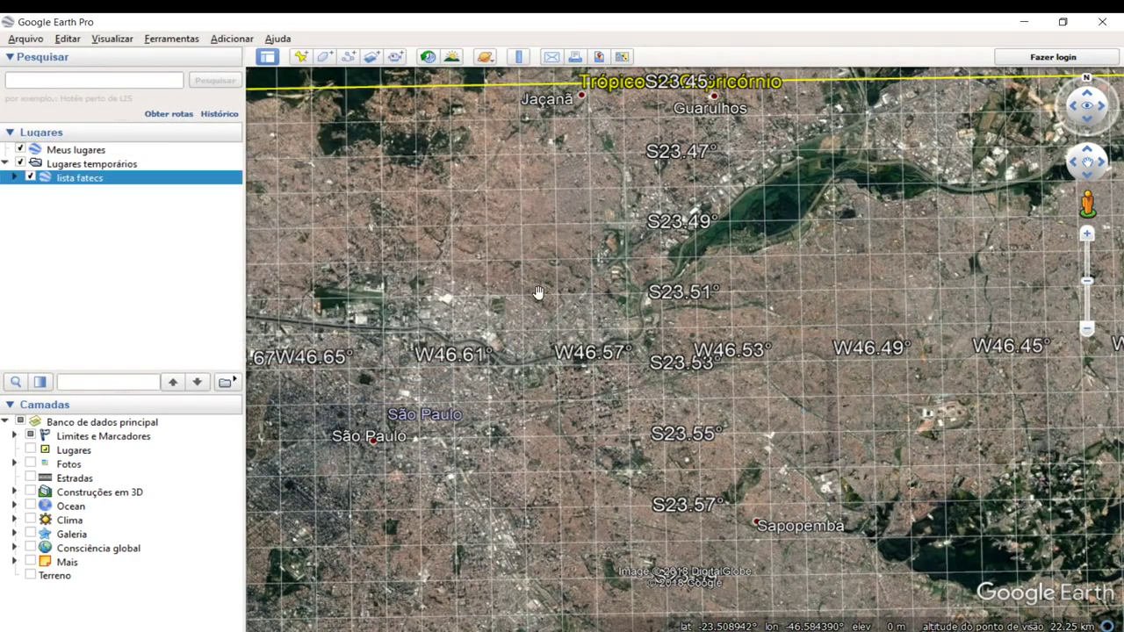
{"action": "scroll", "coordinate": [538, 293], "scroll_direction": "down", "scroll_amount": 5}
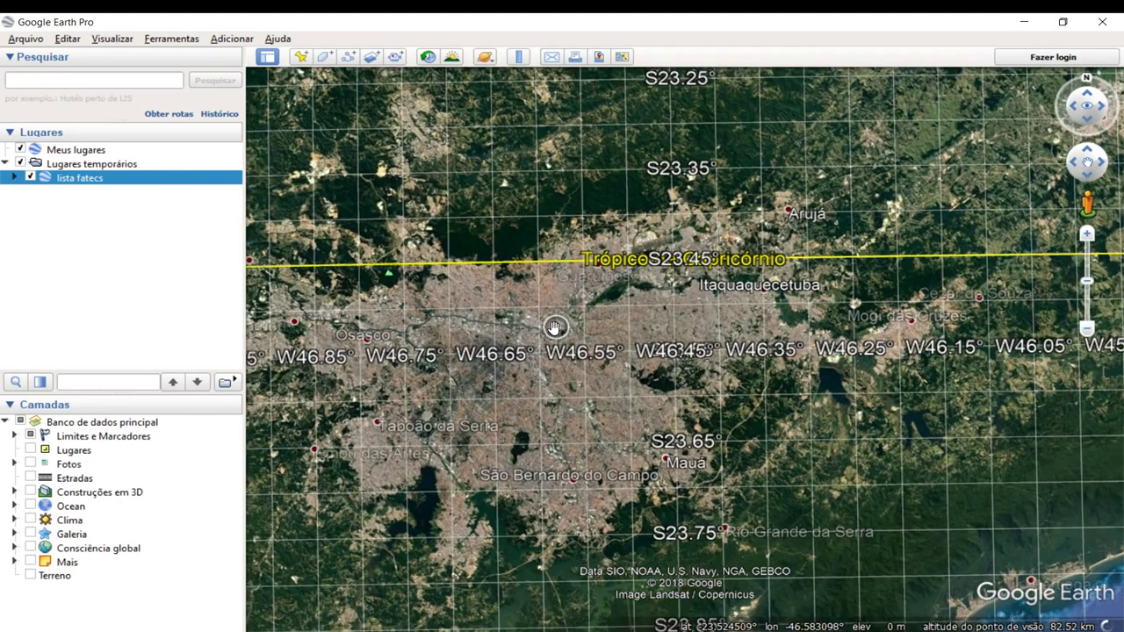
{"action": "scroll", "coordinate": [481, 336], "scroll_direction": "down", "scroll_amount": 4}
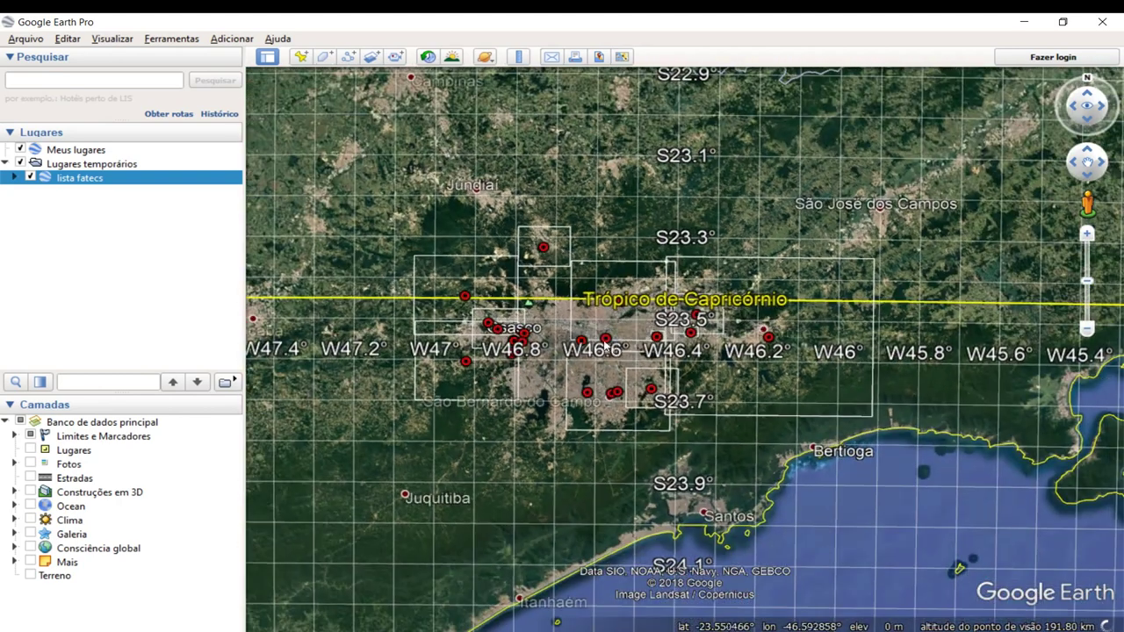
Turn off all Banco de dados principal layers and hide the coordinate grid
{"action": "left_click", "coordinate": [20, 421]}
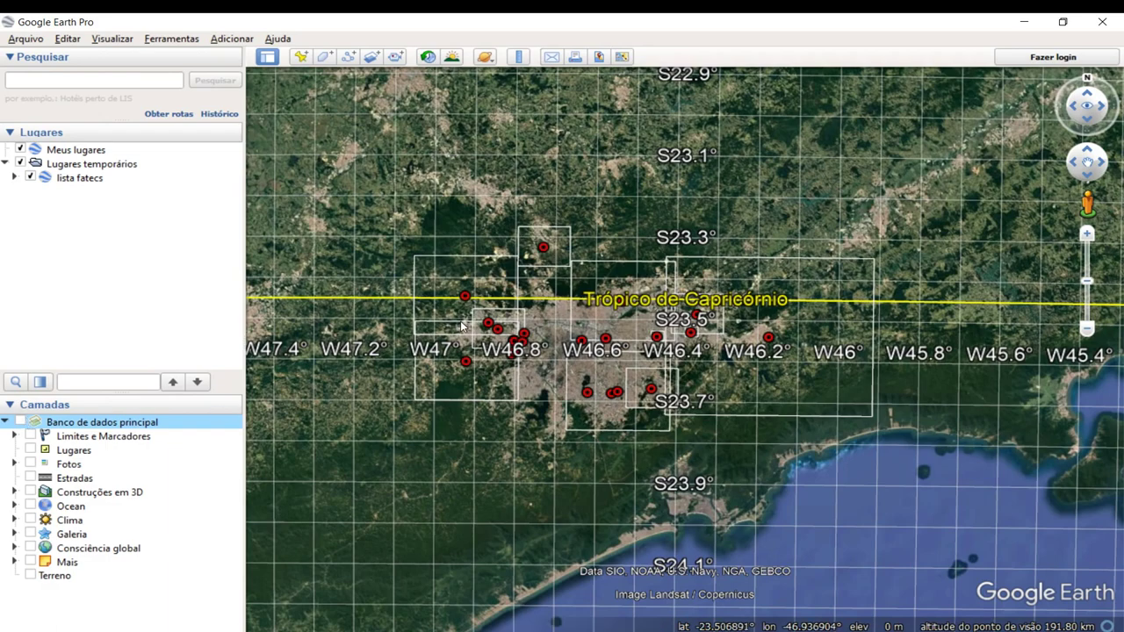
{"action": "scroll", "coordinate": [461, 325], "scroll_direction": "up", "scroll_amount": 1}
{"action": "left_click", "coordinate": [126, 41]}
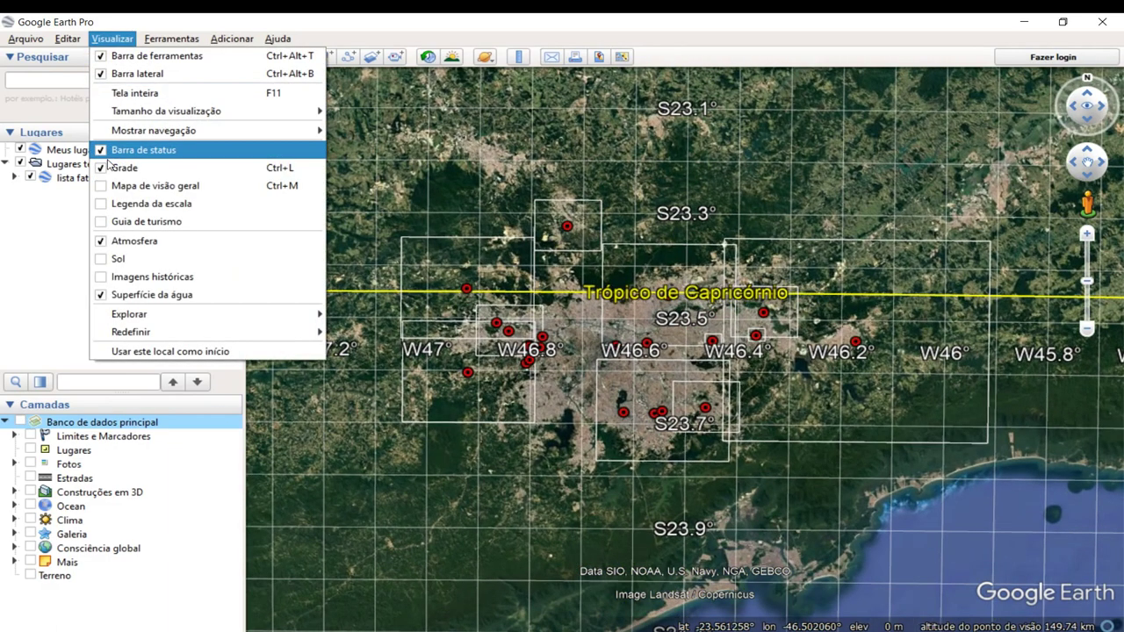
{"action": "left_click", "coordinate": [110, 168]}
Read the Fatec name and address in the info balloon of the Barueri marker
{"action": "scroll", "coordinate": [497, 311], "scroll_direction": "up", "scroll_amount": 3}
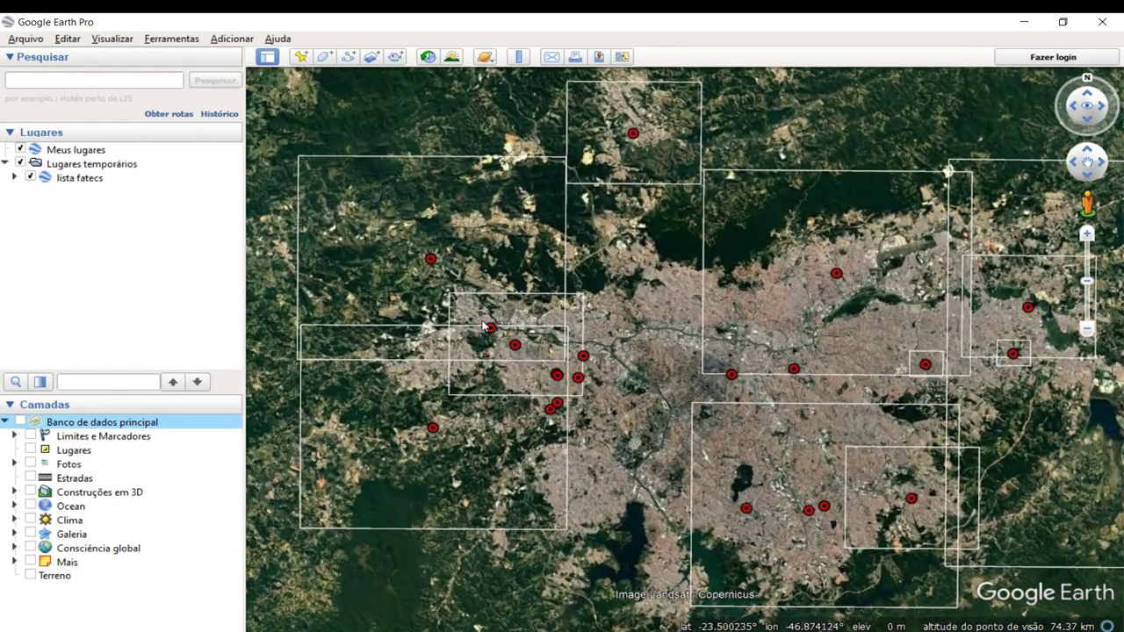
{"action": "left_click", "coordinate": [489, 328]}
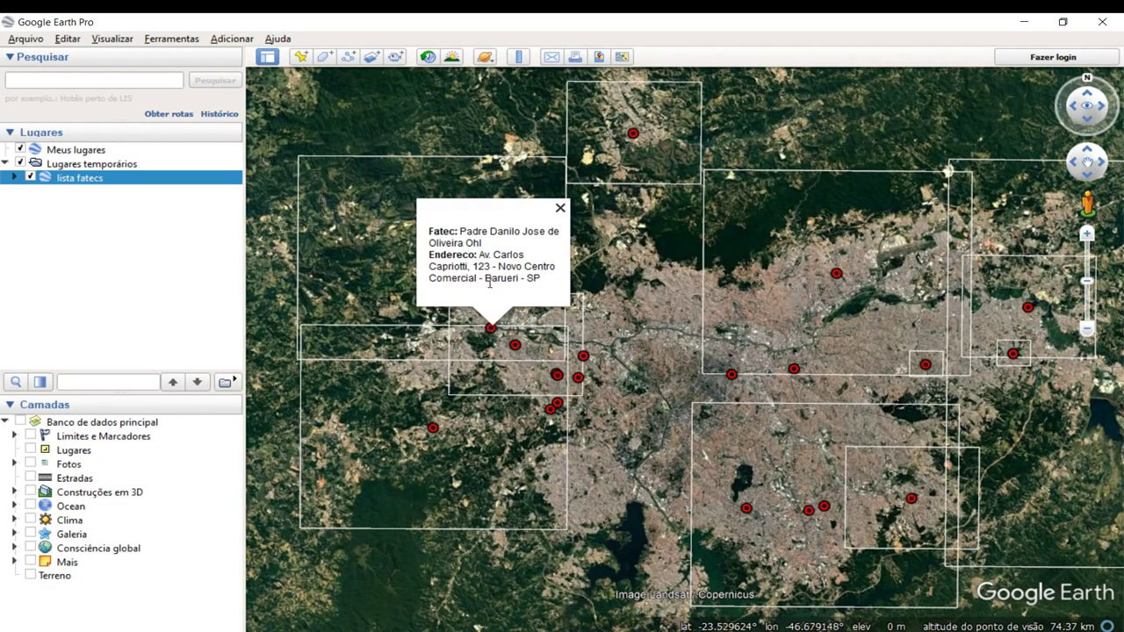
{"action": "scroll", "coordinate": [620, 360], "scroll_direction": "down", "scroll_amount": 2}
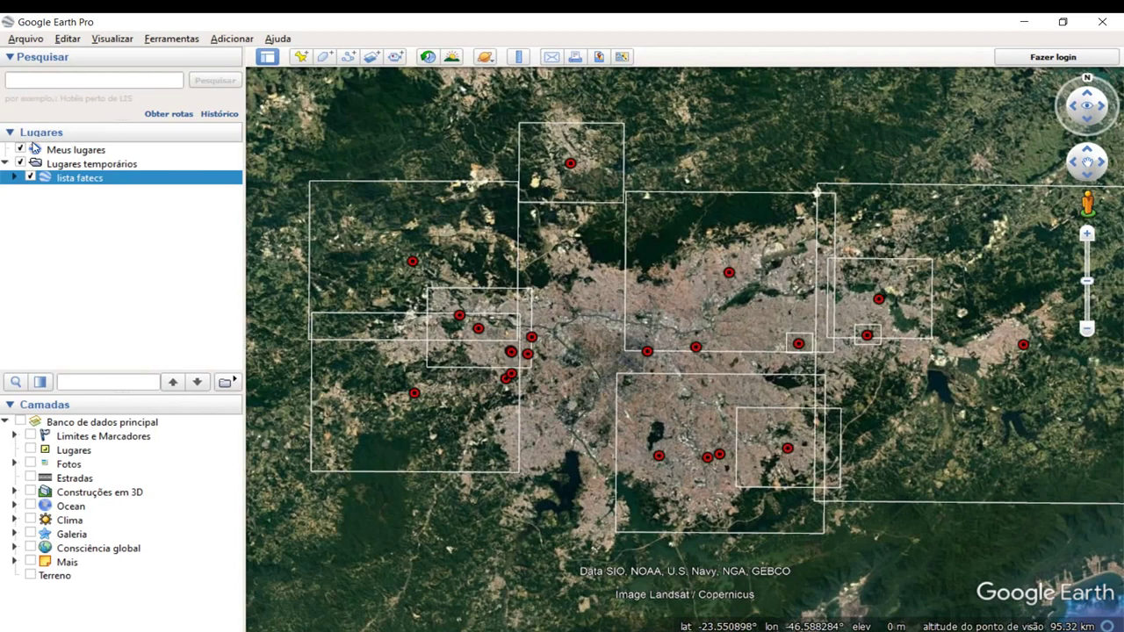
Save the lista fatecs place to Downloads as lista fatecs2.kml
{"action": "right_click", "coordinate": [93, 179]}
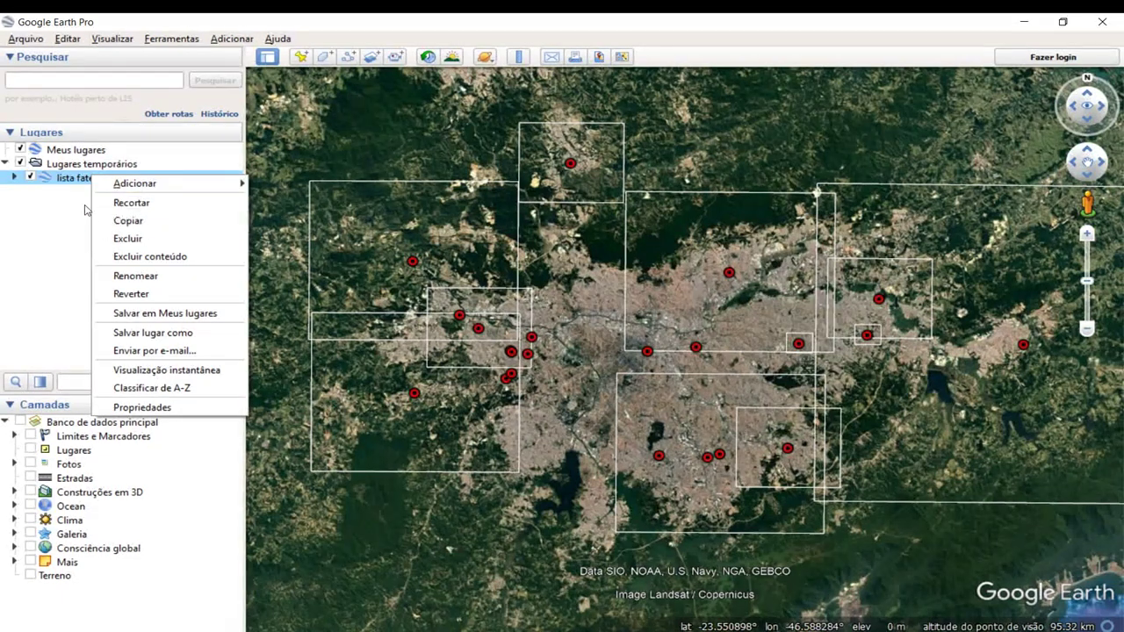
{"action": "left_click", "coordinate": [151, 333]}
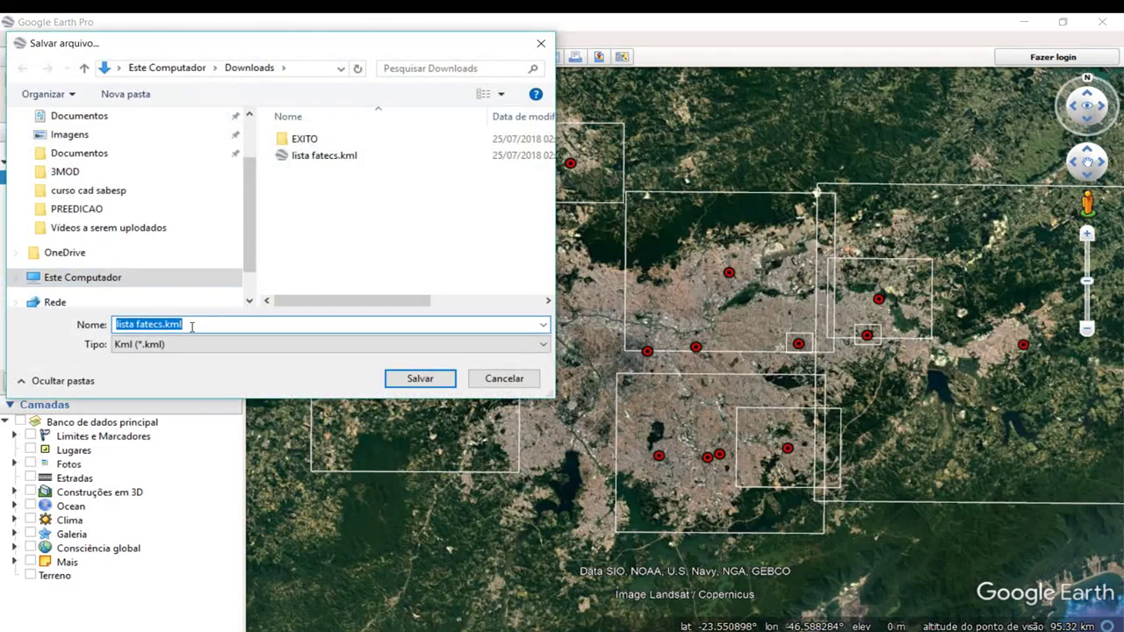
{"action": "left_click", "coordinate": [158, 324]}
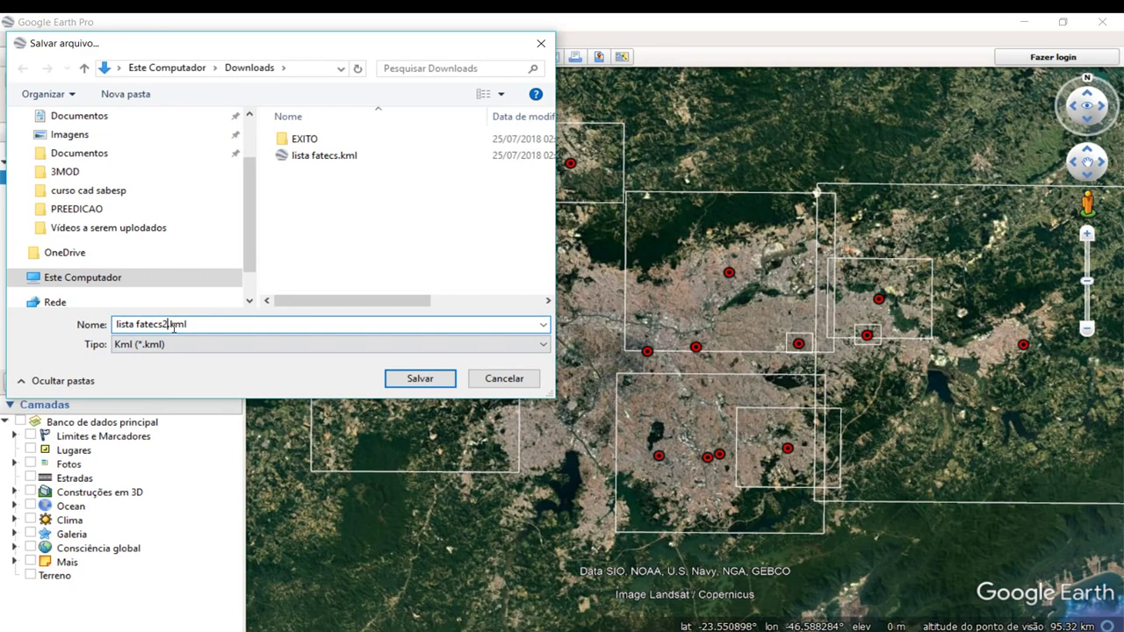
{"action": "left_click", "coordinate": [419, 379]}
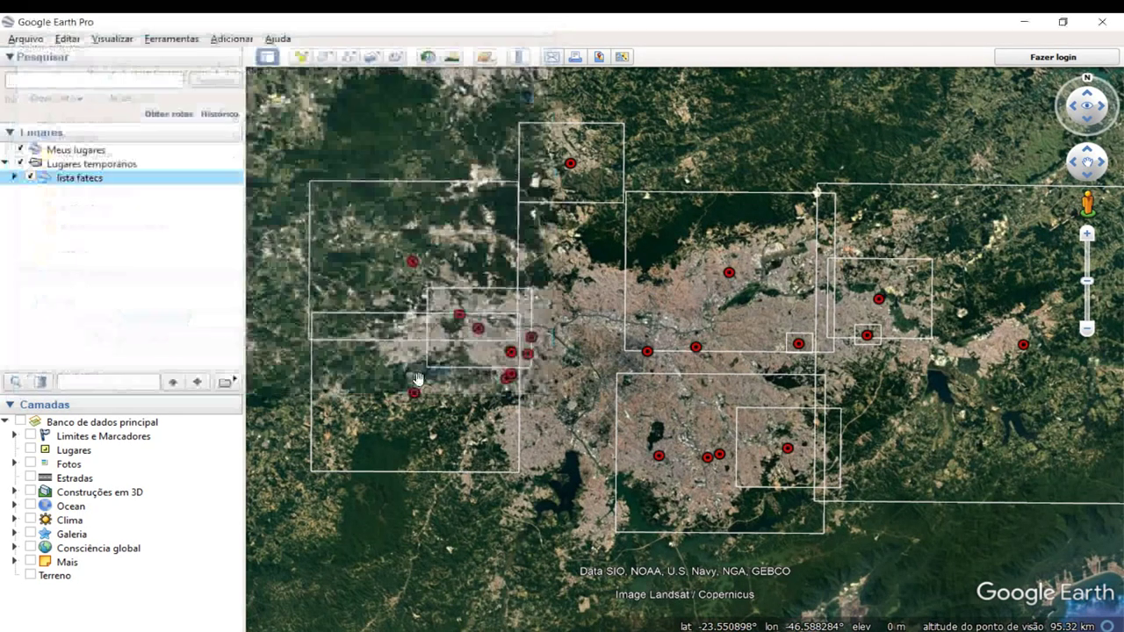
Switch to the Downloads folder, open lista fatecs2.kml with Bloco de notas and maximize its window
{"action": "mouse_move", "coordinate": [418, 628]}
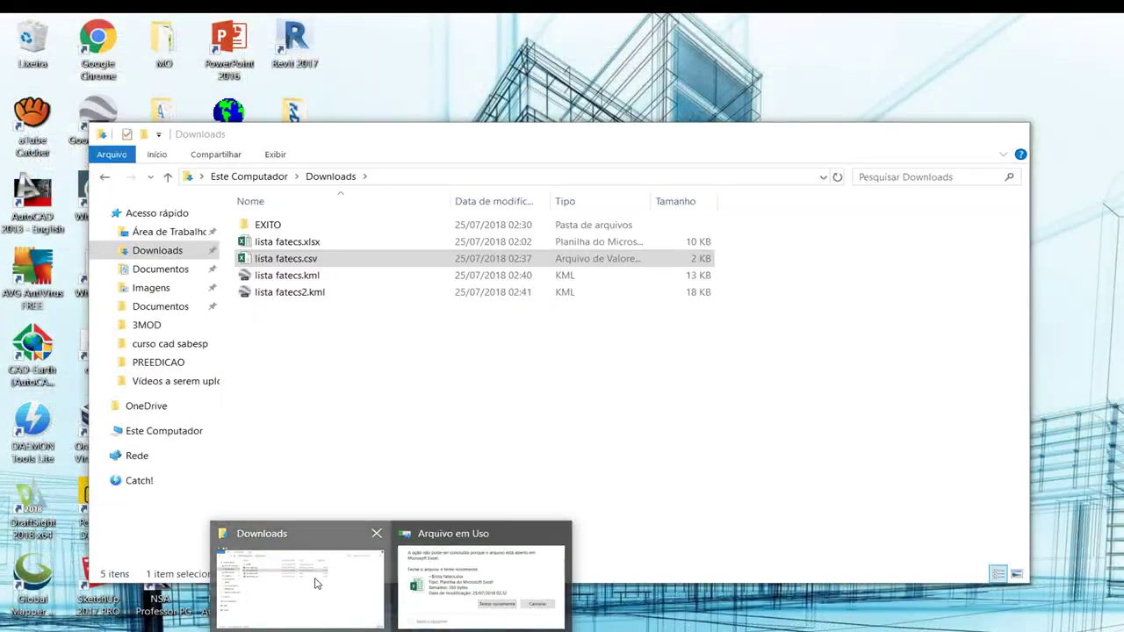
{"action": "left_click", "coordinate": [317, 583]}
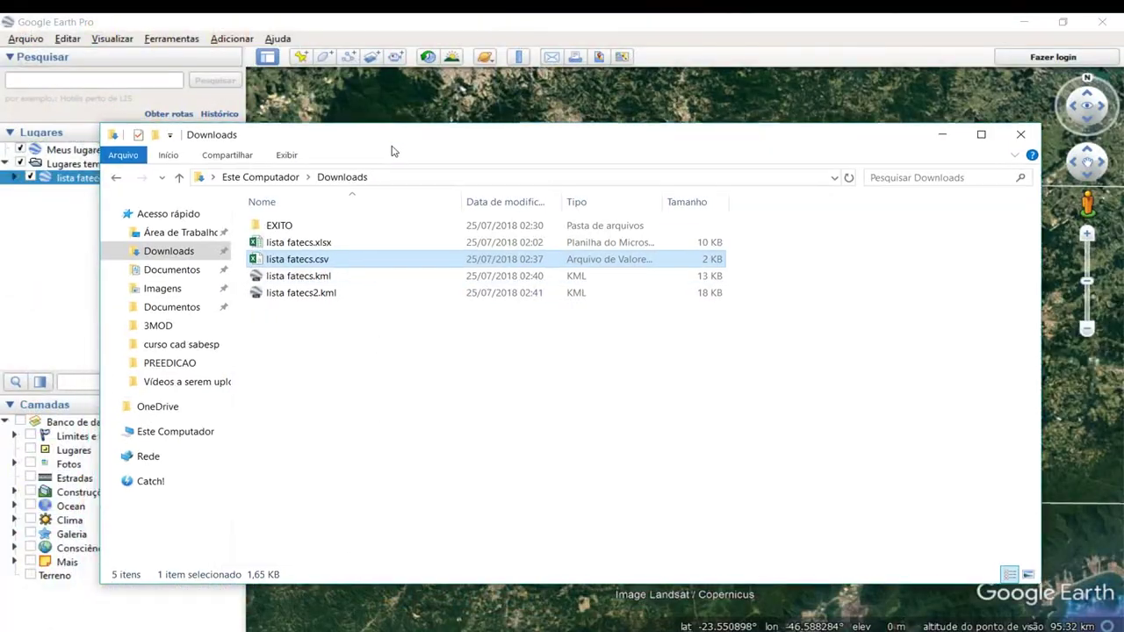
{"action": "left_click_drag", "start_coordinate": [385, 142], "coordinate": [503, 124]}
{"action": "left_click", "coordinate": [420, 276]}
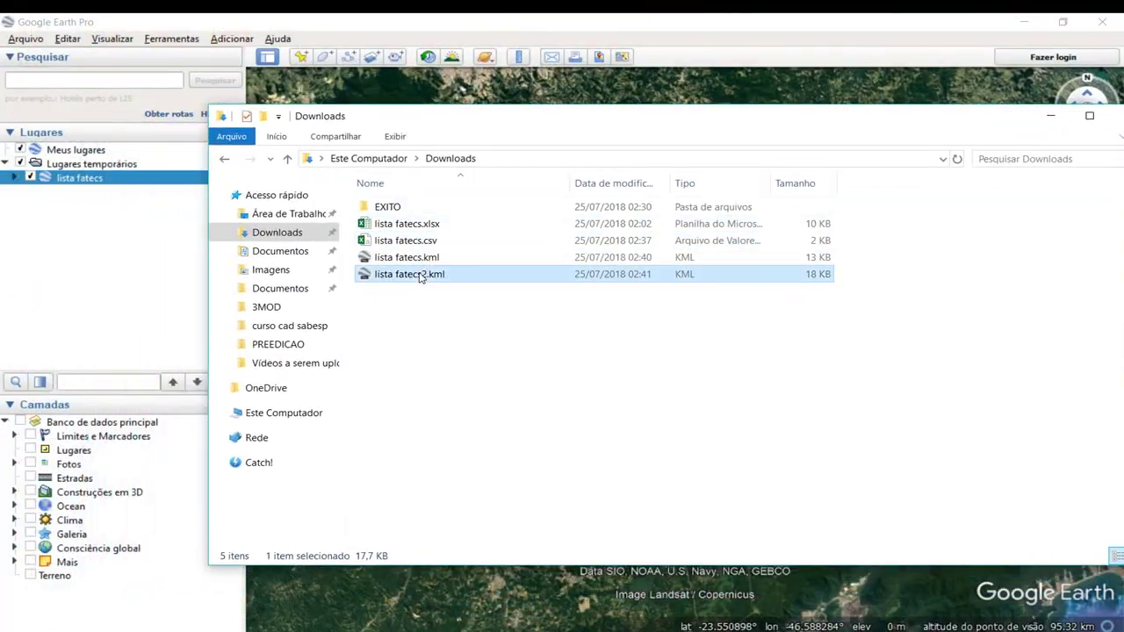
{"action": "right_click", "coordinate": [398, 277]}
{"action": "mouse_move", "coordinate": [478, 394]}
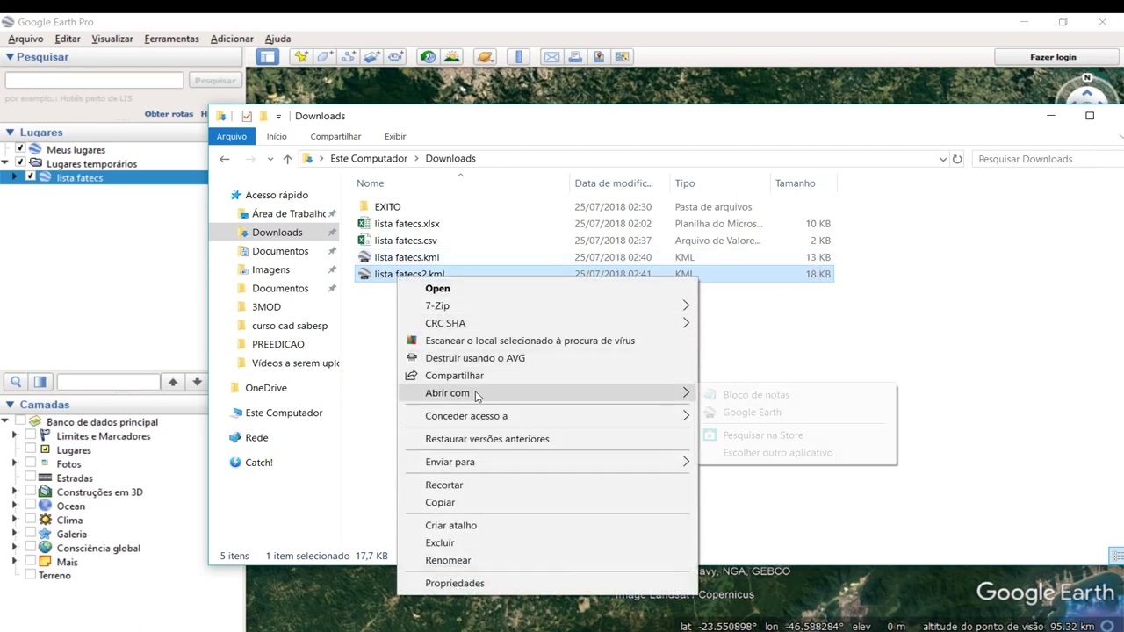
{"action": "left_click", "coordinate": [787, 400]}
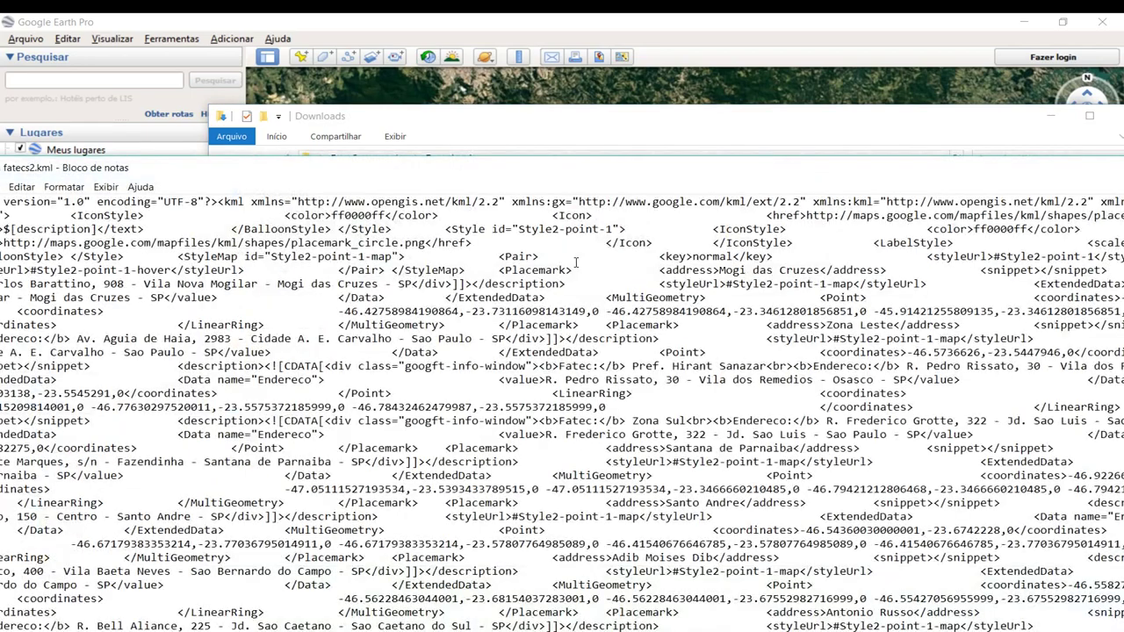
{"action": "double_click", "coordinate": [502, 168]}
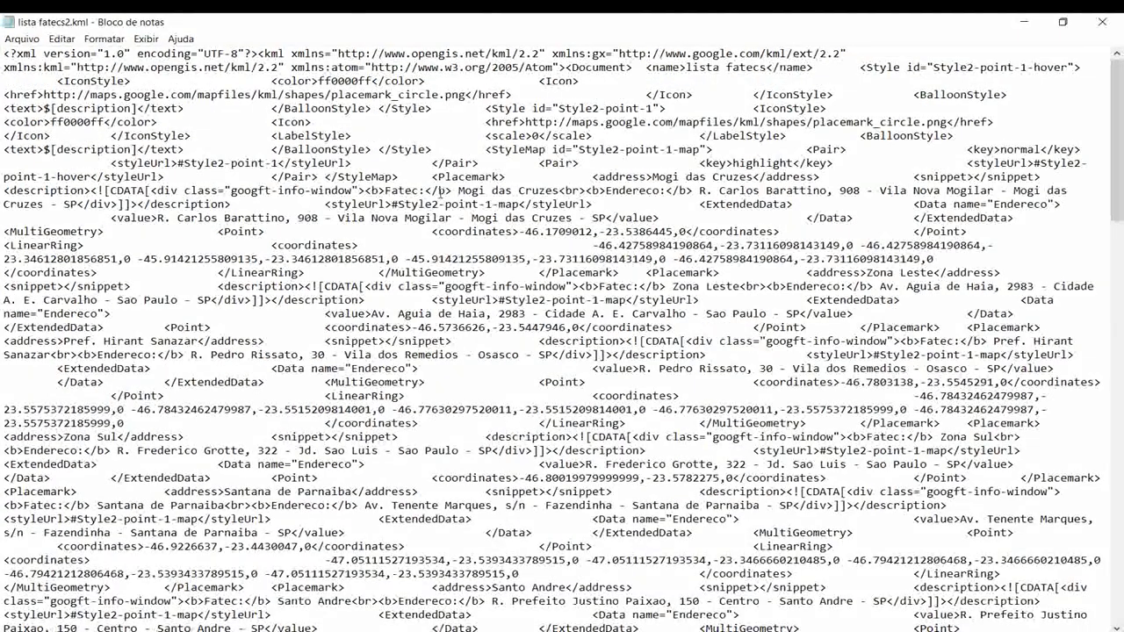
Examine the LinearRing coordinates of the Mogi das Cruzes placemark in the KML text
{"action": "mouse_move", "coordinate": [592, 245]}
{"action": "left_mouse_down"}
{"action": "mouse_move", "coordinate": [795, 246]}
{"action": "mouse_move", "coordinate": [603, 246]}
{"action": "left_mouse_up"}
{"action": "left_click_drag", "start_coordinate": [725, 245], "coordinate": [678, 247]}
{"action": "left_click_drag", "start_coordinate": [592, 245], "coordinate": [654, 248]}
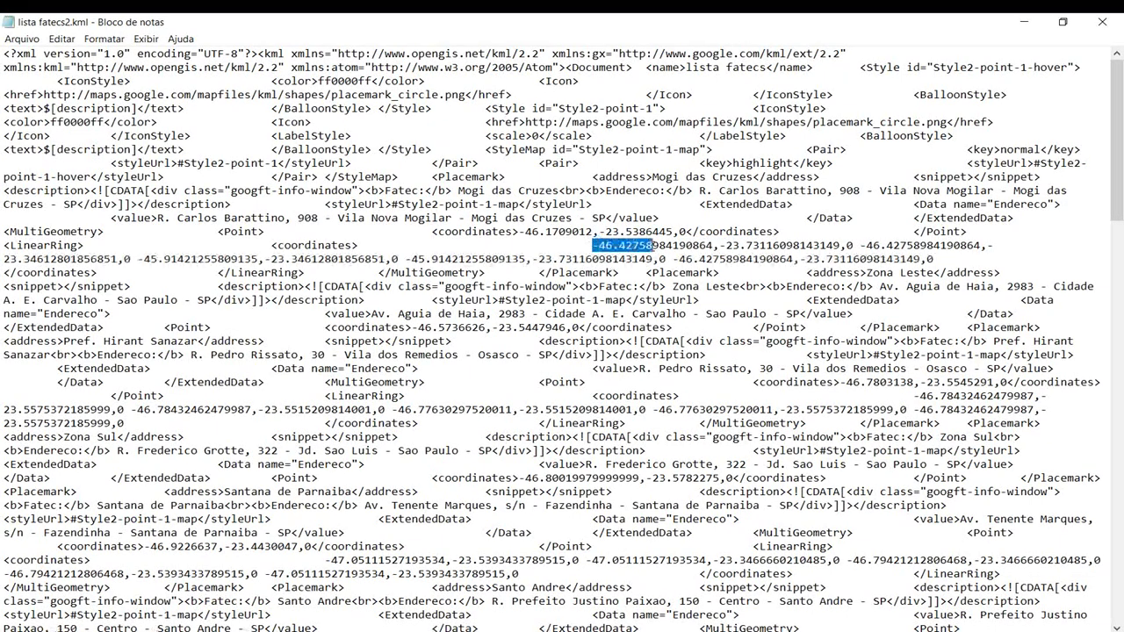
Save a copy of the KML text in Downloads as lista fatecs2.xml and close Bloco de notas
{"action": "left_click", "coordinate": [37, 38]}
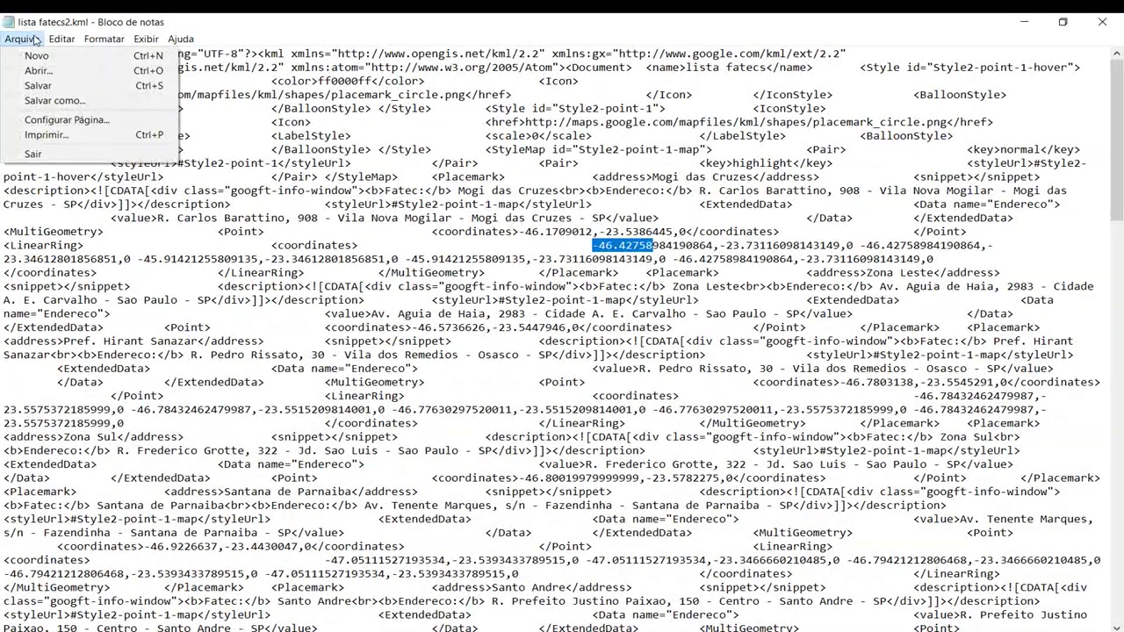
{"action": "left_click", "coordinate": [46, 103]}
{"action": "left_click", "coordinate": [180, 337]}
{"action": "key", "text": "BackSpace"}
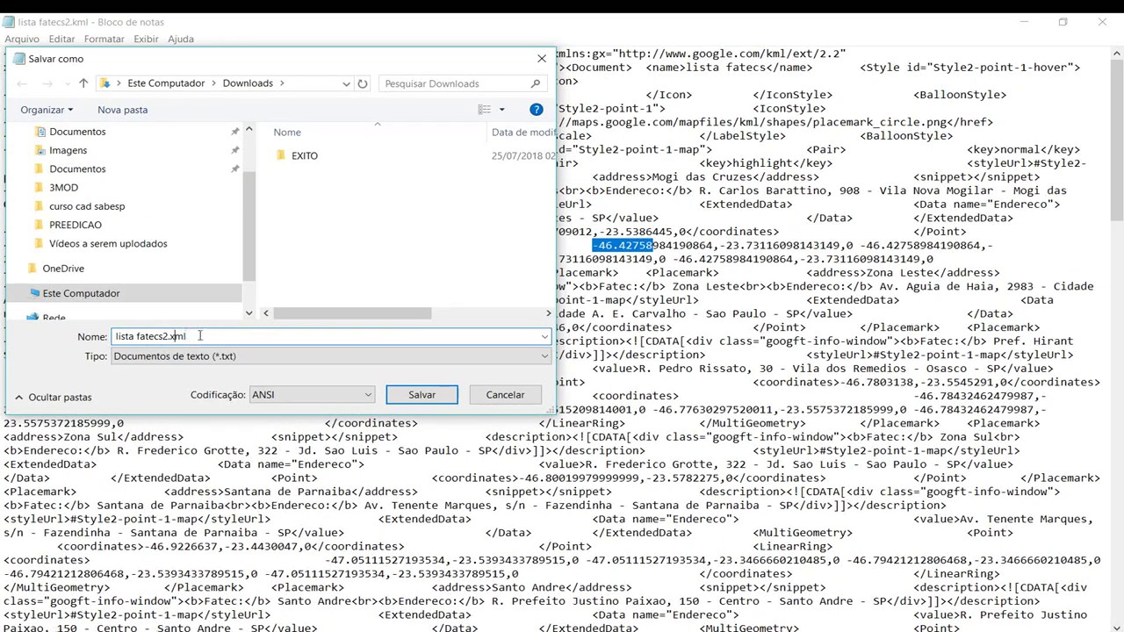
{"action": "left_click", "coordinate": [416, 394]}
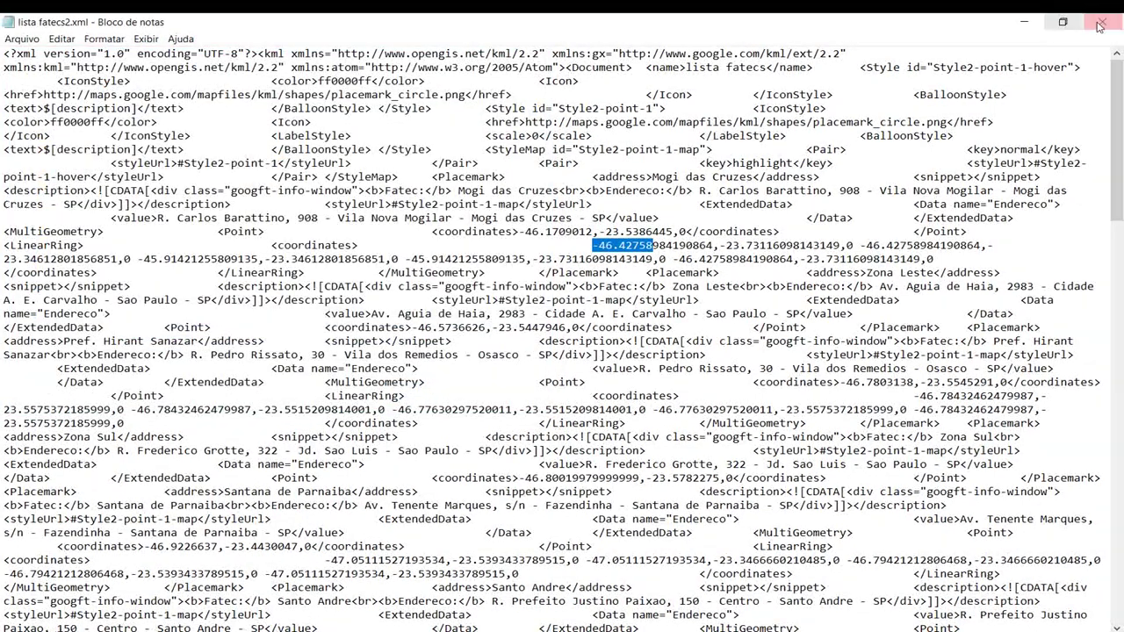
{"action": "left_click", "coordinate": [1102, 22]}
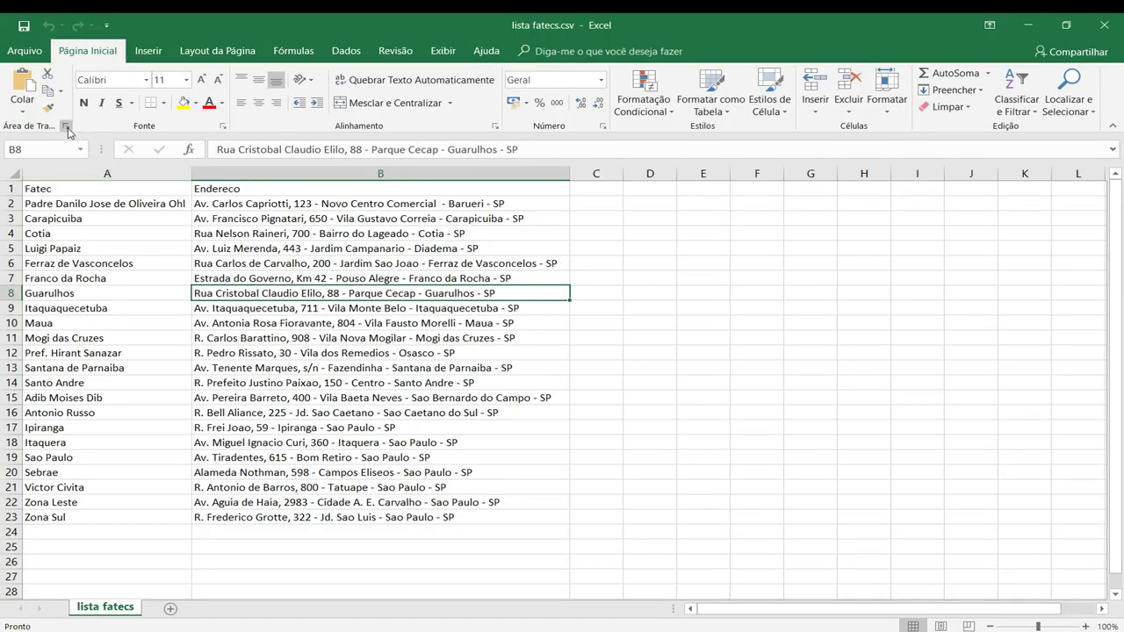
Open lista fatecs2.xml from the Downloads folder as an XML table, accepting the automatically created schema
{"action": "left_click", "coordinate": [29, 50]}
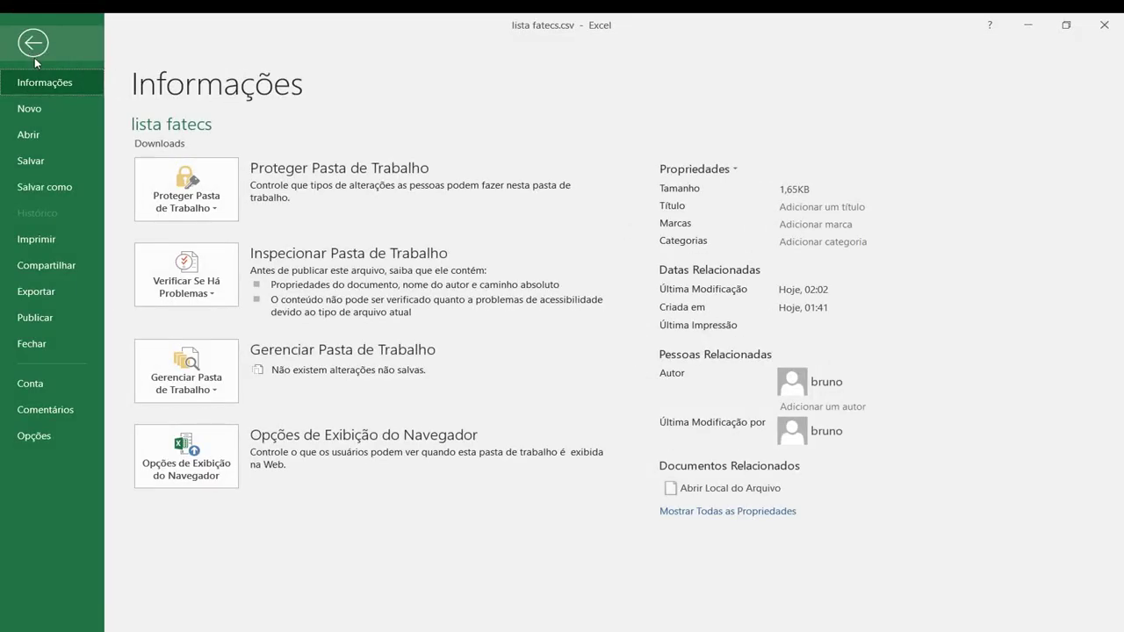
{"action": "left_click", "coordinate": [29, 134]}
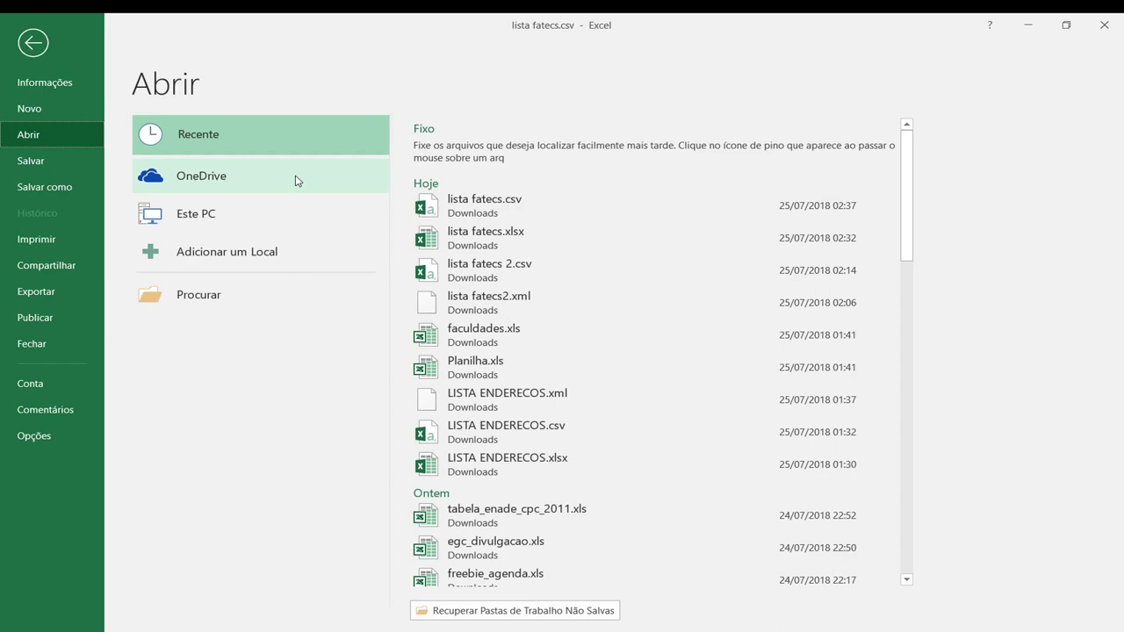
{"action": "left_click", "coordinate": [214, 293]}
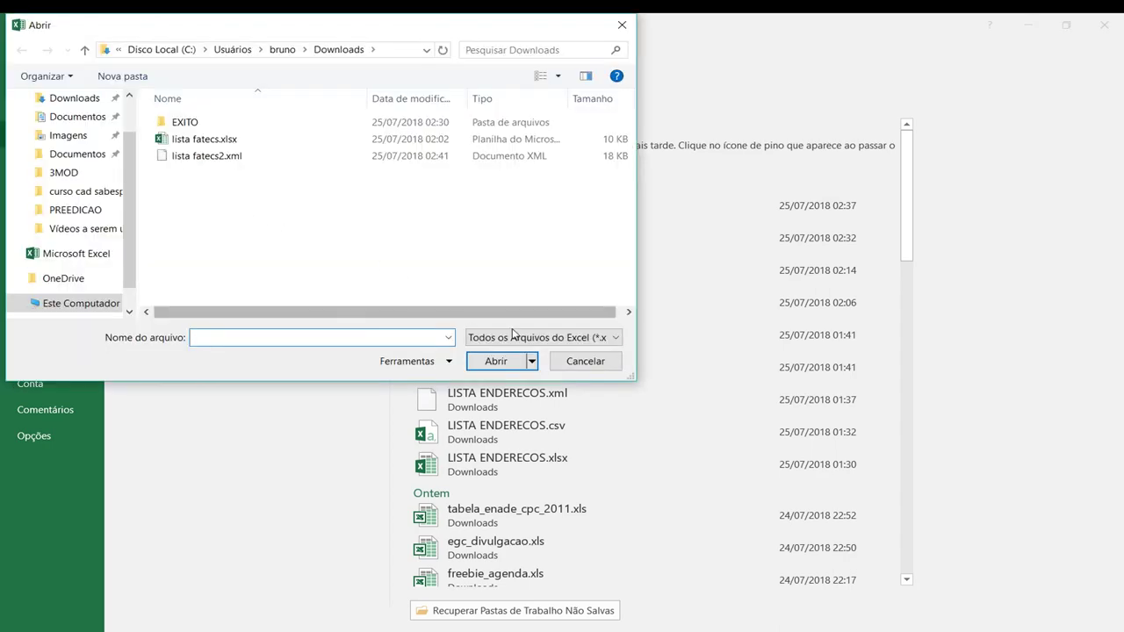
{"action": "left_click", "coordinate": [509, 338]}
{"action": "left_click", "coordinate": [503, 403]}
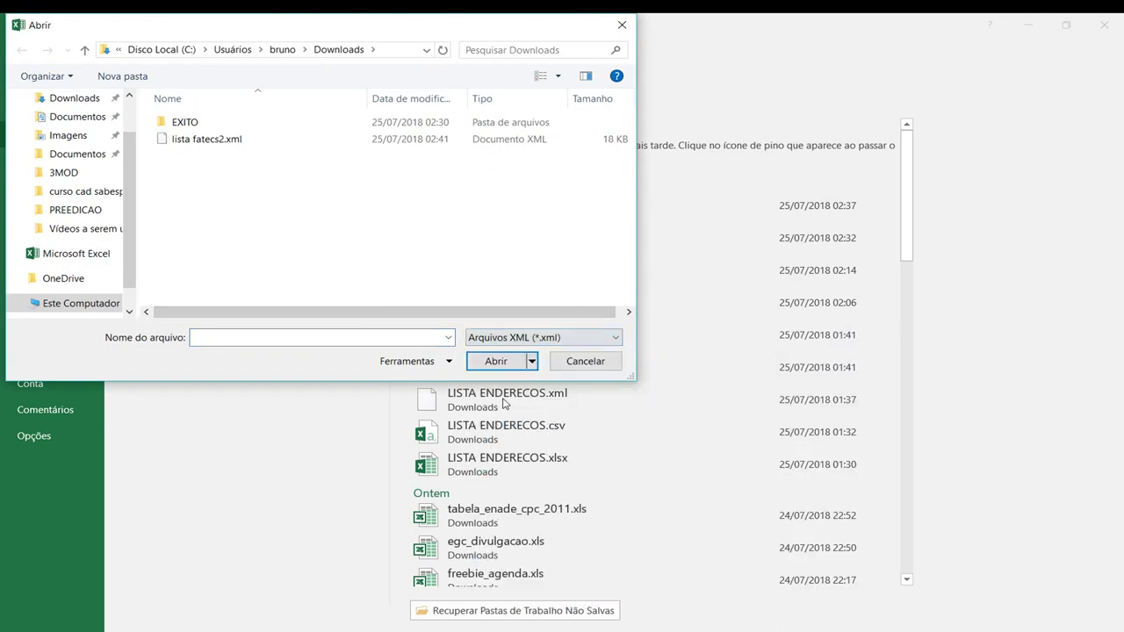
{"action": "left_click", "coordinate": [192, 141]}
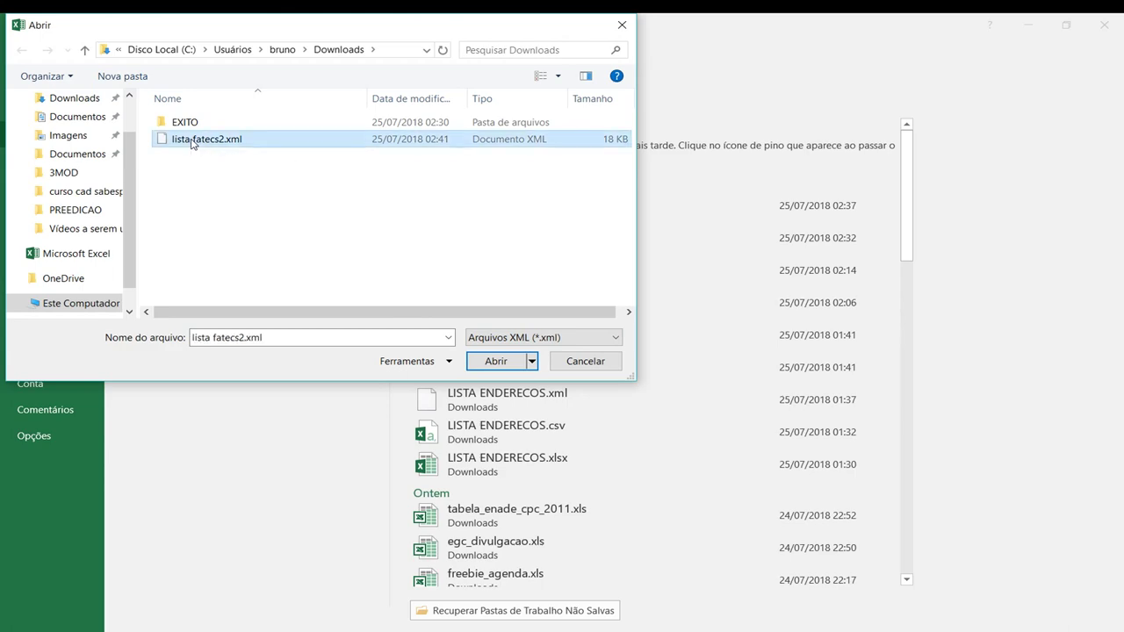
{"action": "left_click", "coordinate": [496, 361]}
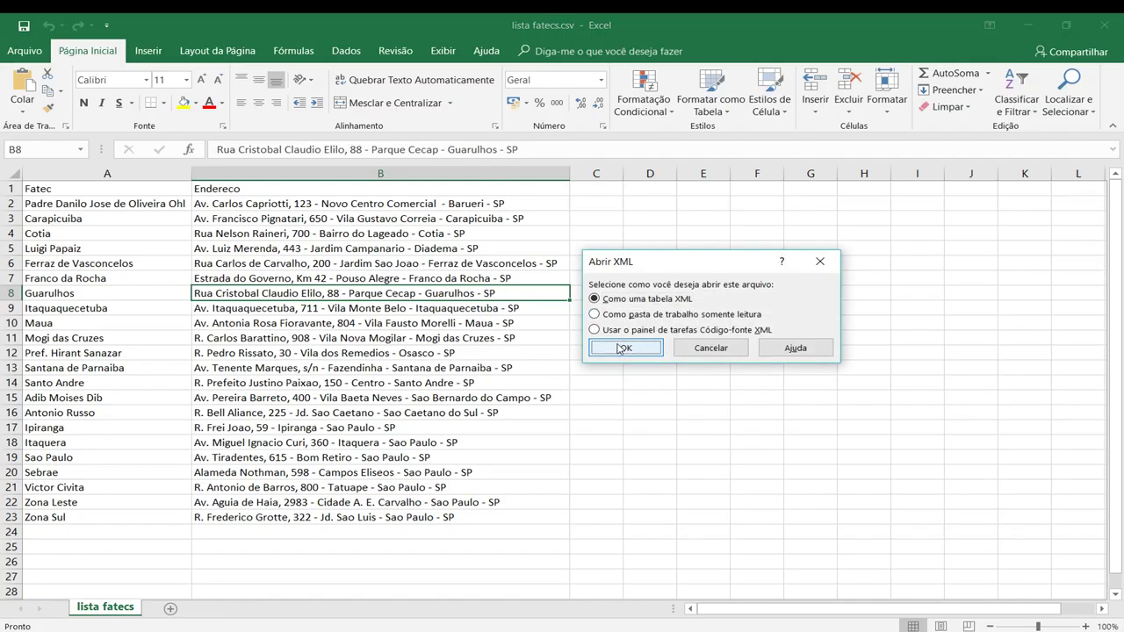
{"action": "left_click", "coordinate": [625, 347]}
{"action": "left_click", "coordinate": [780, 344]}
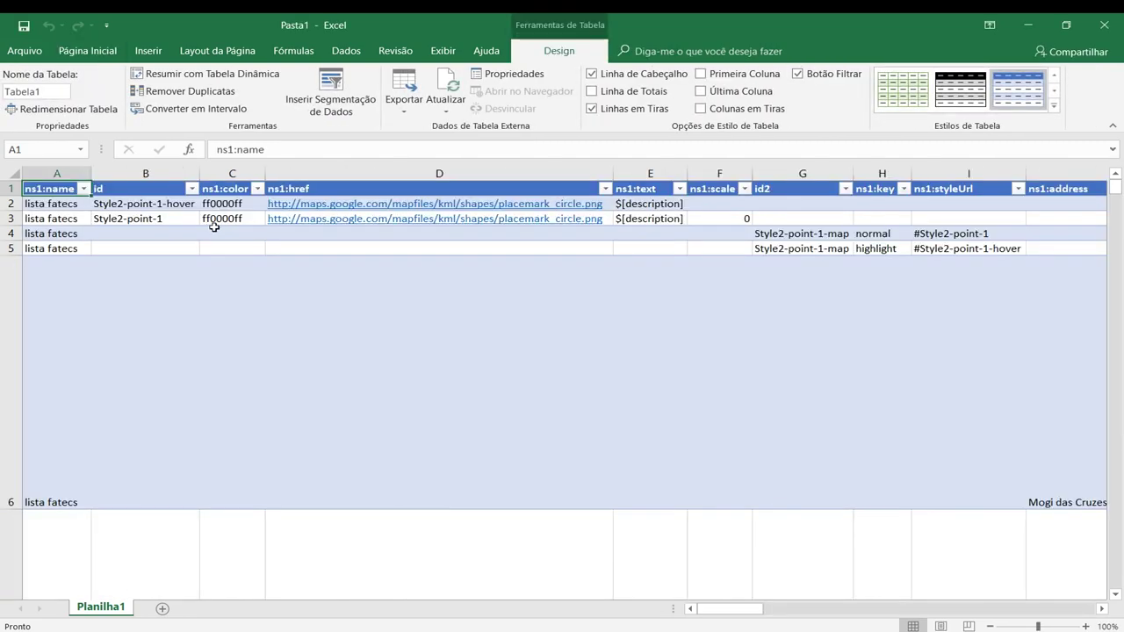
Select the entire imported sheet and give all its rows one uniform, compact height
{"action": "left_click_drag", "start_coordinate": [736, 615], "coordinate": [684, 591]}
{"action": "key", "text": "ctrl+shift+End"}
{"action": "left_click", "coordinate": [736, 608]}
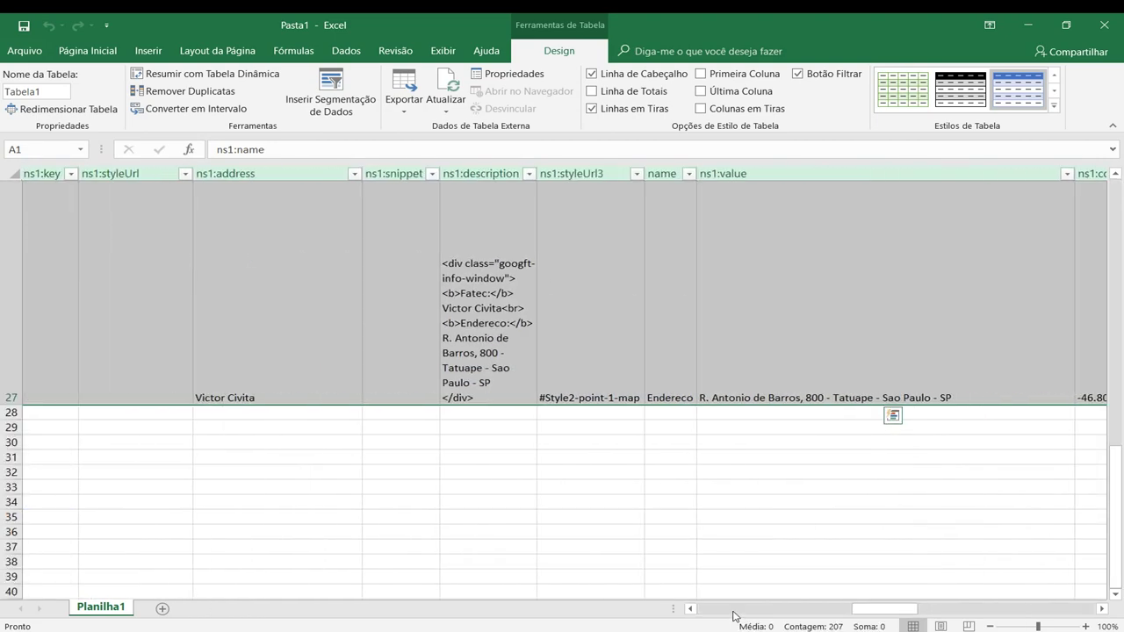
{"action": "left_click", "coordinate": [233, 426]}
{"action": "left_click", "coordinate": [358, 476]}
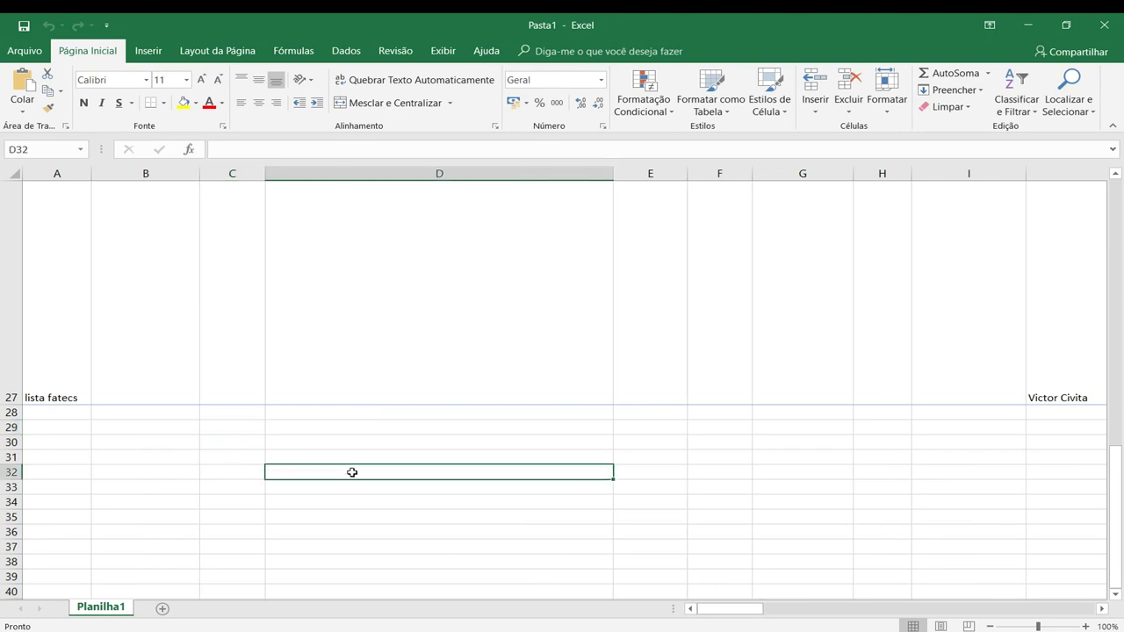
{"action": "key", "text": "ctrl+a"}
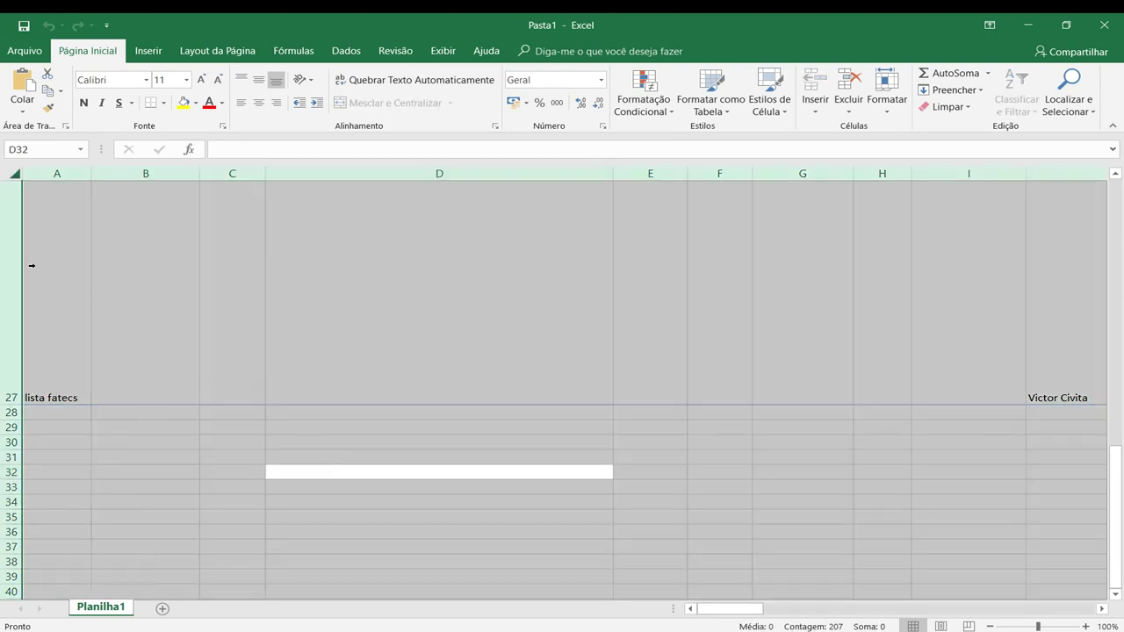
{"action": "right_click", "coordinate": [10, 343]}
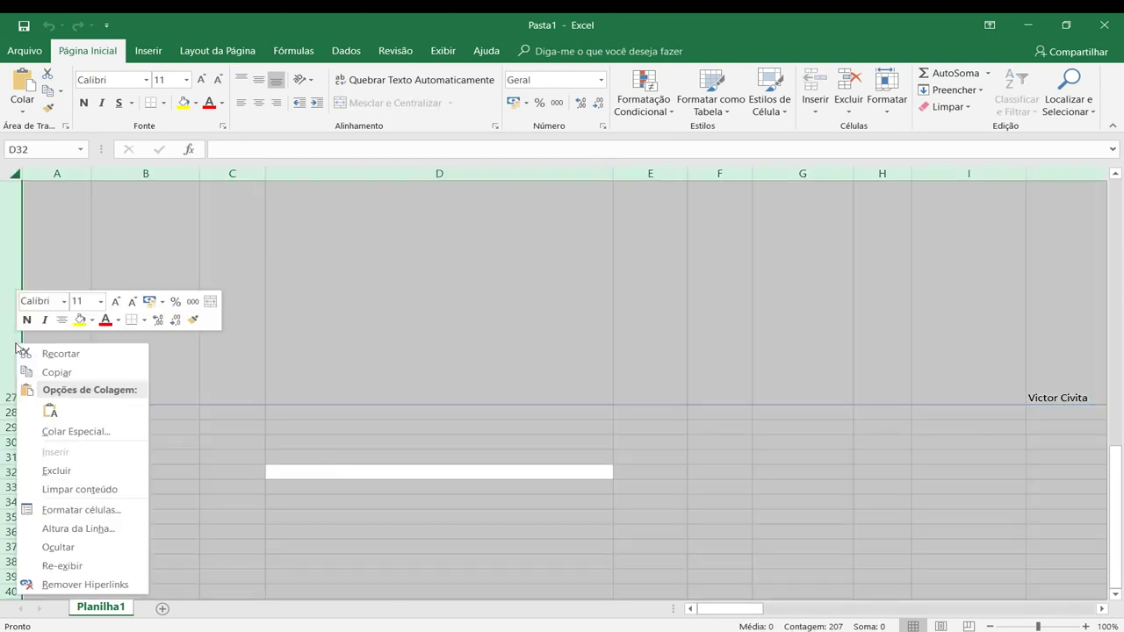
{"action": "left_click", "coordinate": [44, 538]}
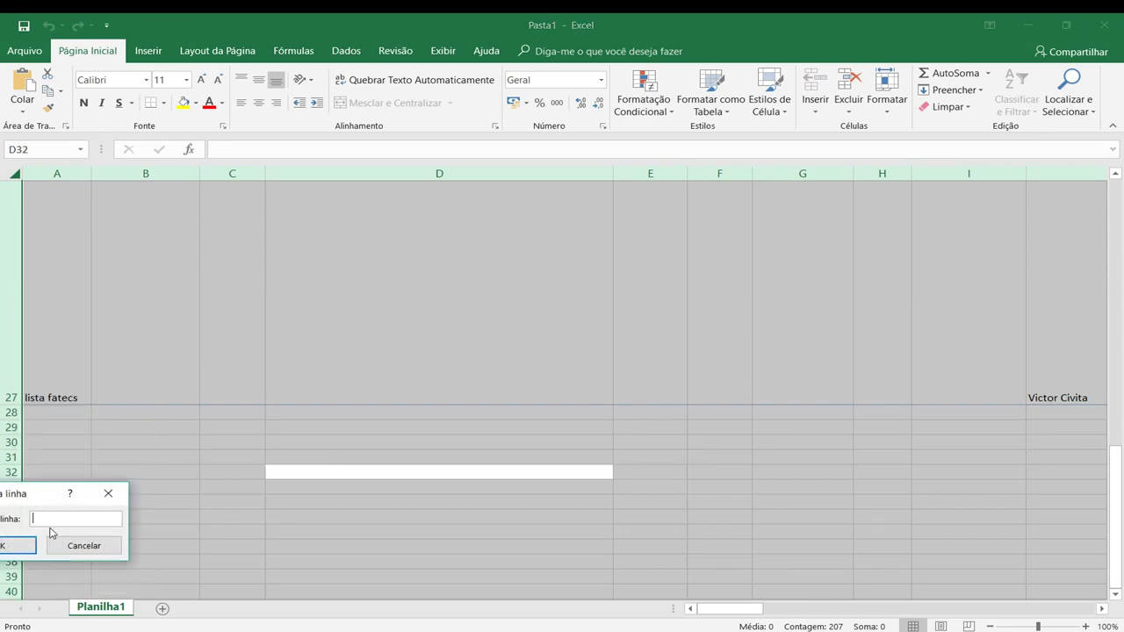
{"action": "key", "text": "Return"}
{"action": "scroll", "coordinate": [394, 389], "scroll_direction": "up", "scroll_amount": 9}
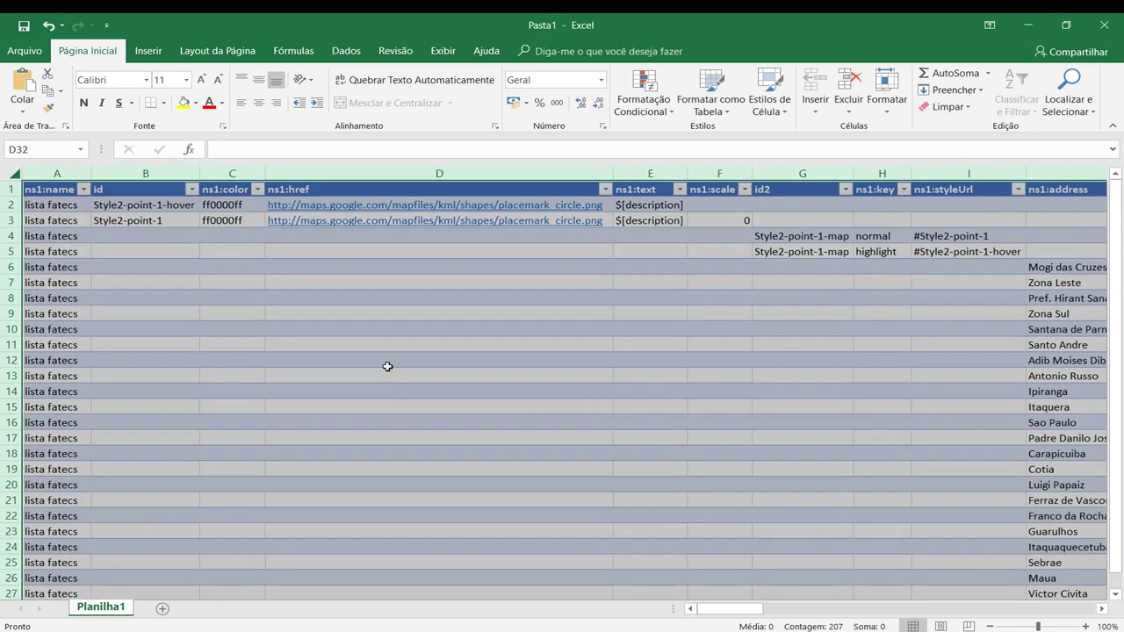
{"action": "left_click", "coordinate": [391, 362]}
Delete columns A to I, from ns1:name through ns1:styleUrl, so the table begins with ns1:address
{"action": "left_click_drag", "start_coordinate": [736, 608], "coordinate": [698, 609]}
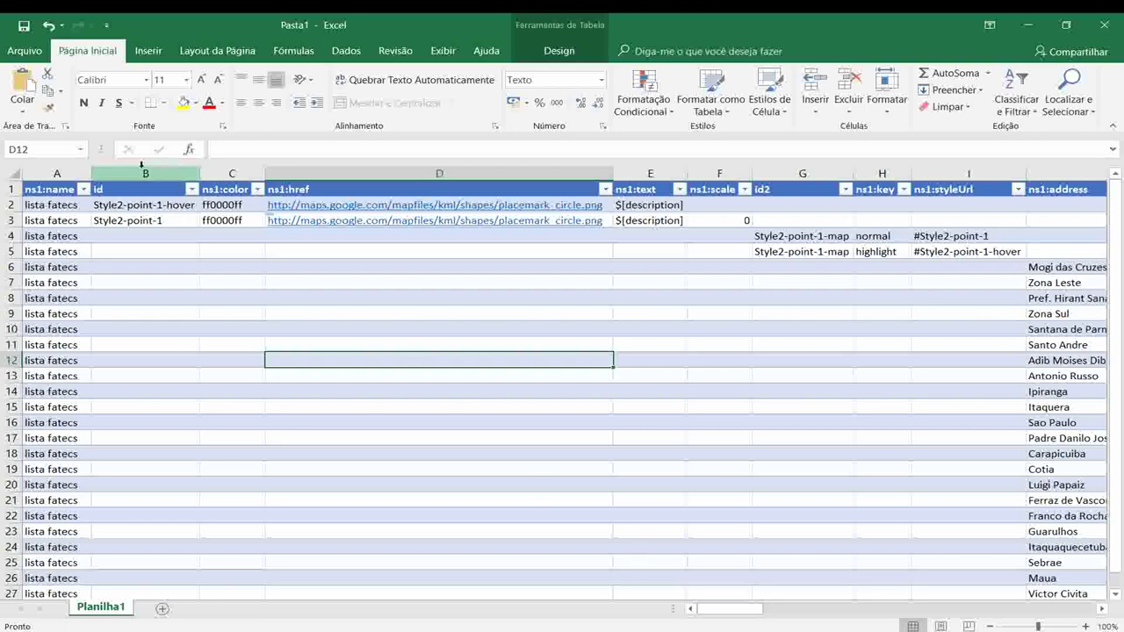
{"action": "mouse_move", "coordinate": [50, 182]}
{"action": "left_mouse_down"}
{"action": "mouse_move", "coordinate": [942, 164]}
{"action": "mouse_move", "coordinate": [71, 171]}
{"action": "mouse_move", "coordinate": [959, 169]}
{"action": "left_mouse_up"}
{"action": "right_click", "coordinate": [960, 169]}
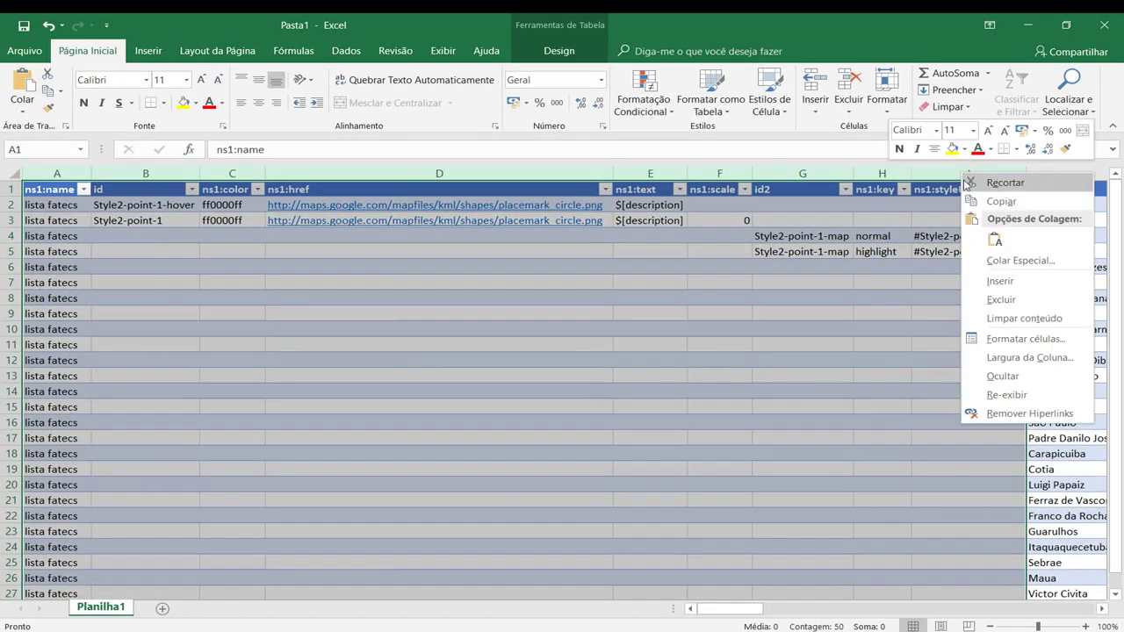
{"action": "left_click", "coordinate": [983, 299]}
{"action": "left_click", "coordinate": [92, 247]}
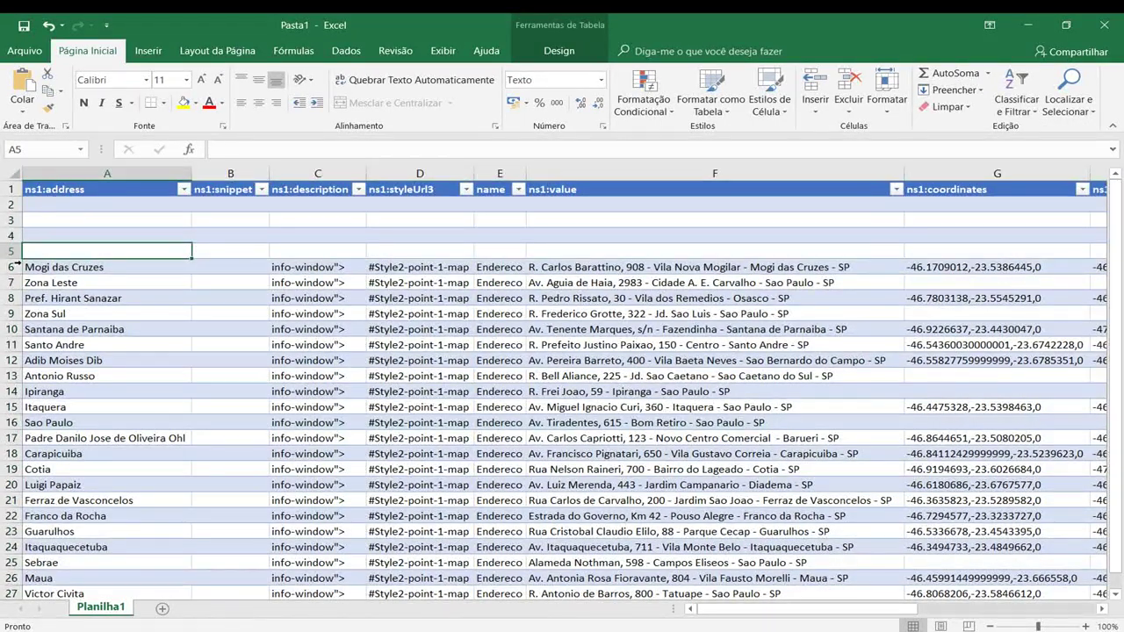
Rename the ns1:address header in A1 as FATEC
{"action": "left_click", "coordinate": [48, 271]}
{"action": "left_click", "coordinate": [59, 190]}
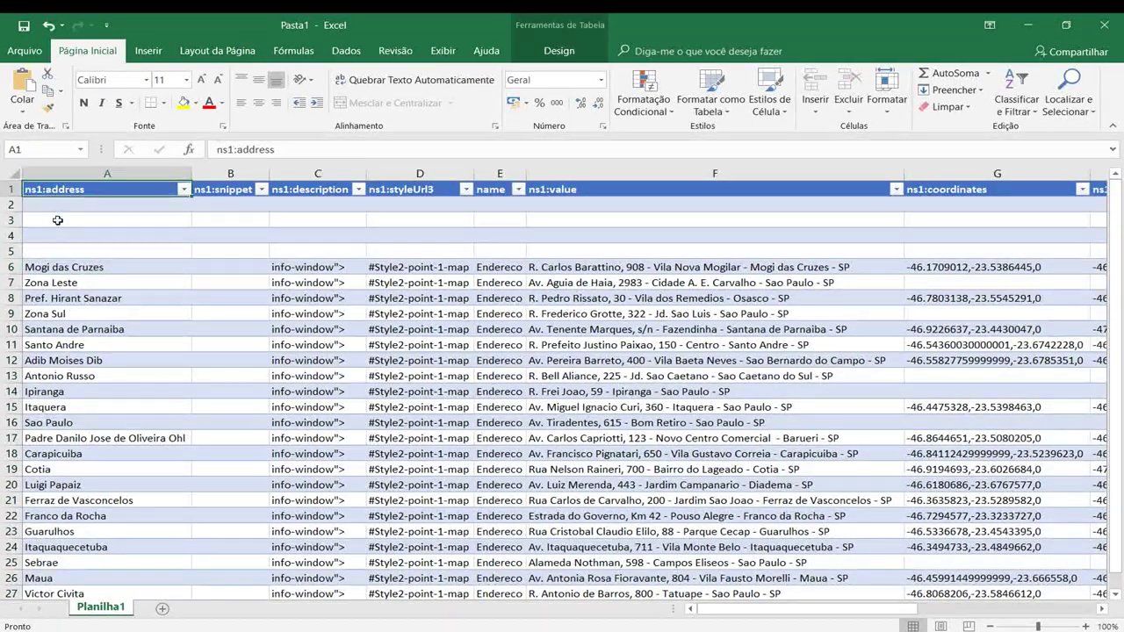
{"action": "type", "text": "FATEC"}
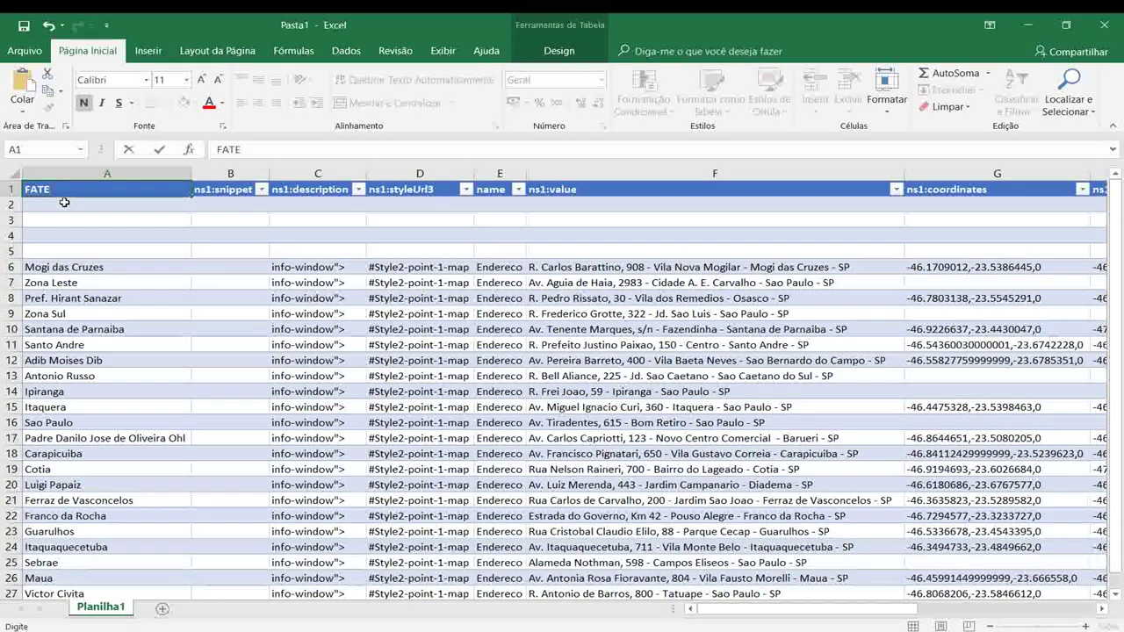
{"action": "key", "text": "Return"}
Delete the empty rows 2 to 5 below the header
{"action": "left_click_drag", "start_coordinate": [12, 203], "coordinate": [13, 253]}
{"action": "right_click", "coordinate": [14, 255]}
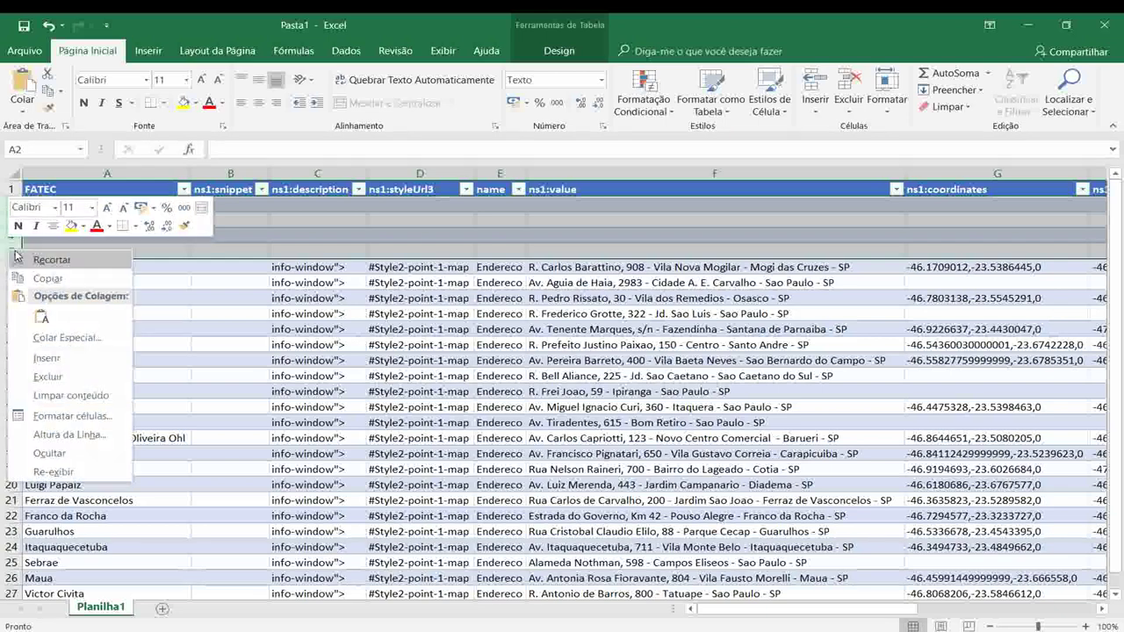
{"action": "left_click", "coordinate": [47, 376]}
Delete the ns1:snippet, ns1:description and ns1:styleUrl3 columns
{"action": "left_click", "coordinate": [230, 175]}
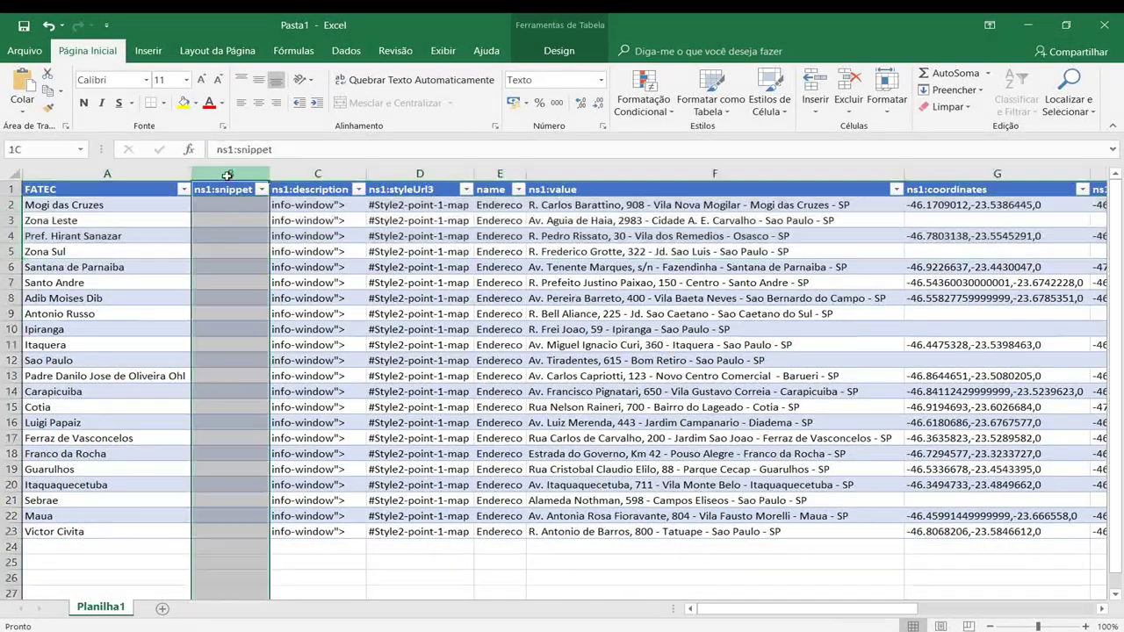
{"action": "left_click_drag", "start_coordinate": [261, 176], "coordinate": [419, 178]}
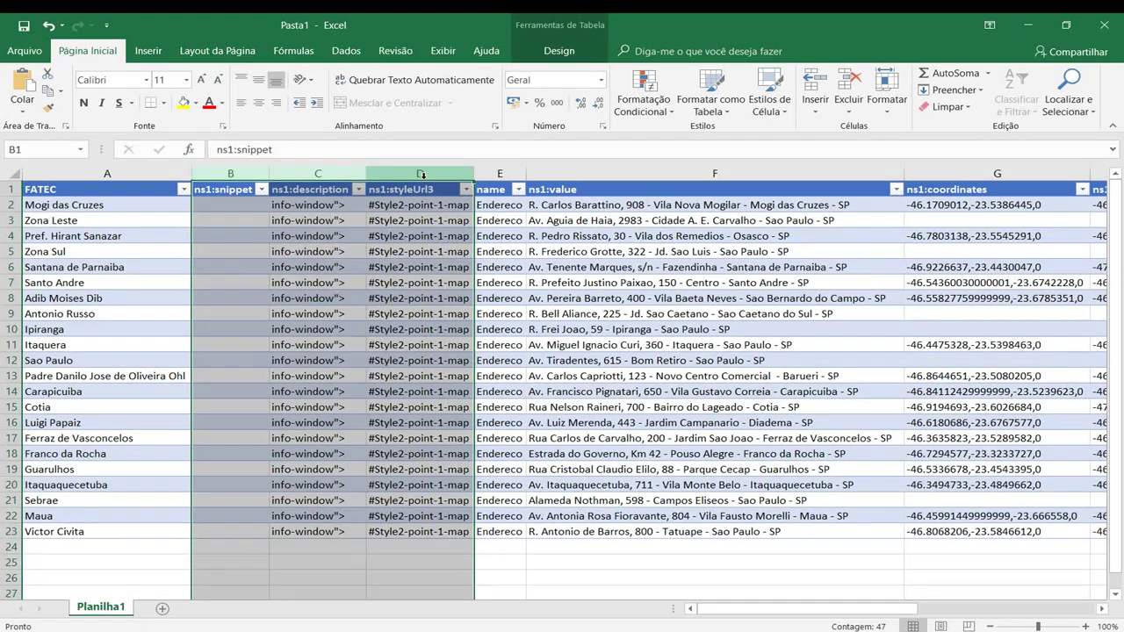
{"action": "right_click", "coordinate": [423, 177]}
{"action": "left_click", "coordinate": [465, 305]}
{"action": "left_click", "coordinate": [391, 268]}
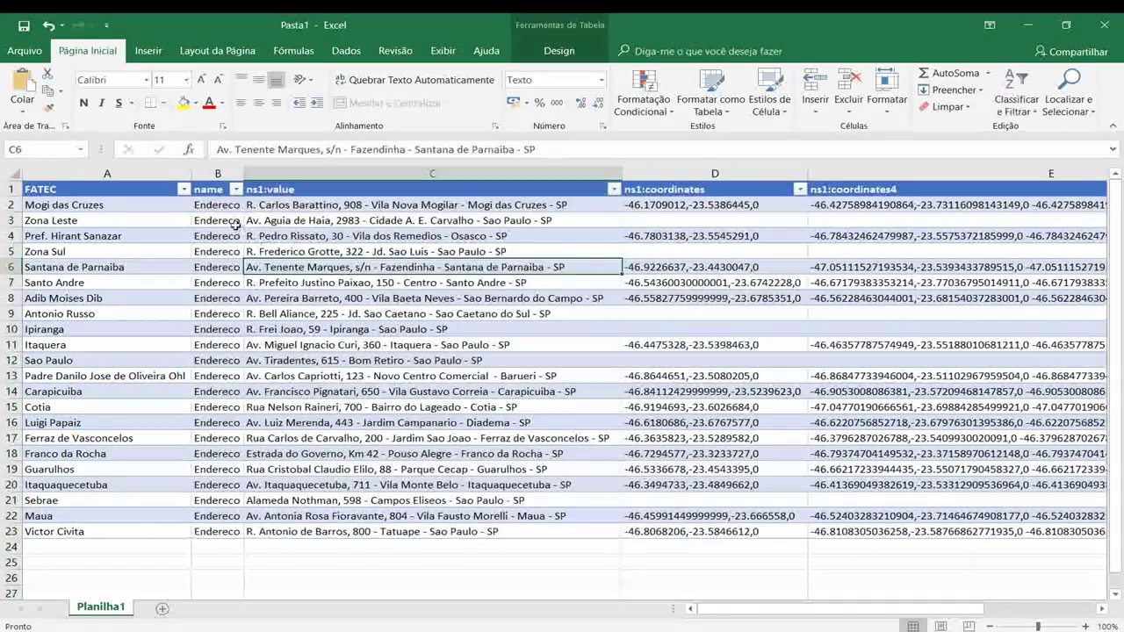
Delete the name column that repeats Endereco in every row
{"action": "left_click", "coordinate": [217, 205]}
{"action": "key", "text": "ctrl+c"}
{"action": "key", "text": "Return"}
{"action": "left_click", "coordinate": [219, 174]}
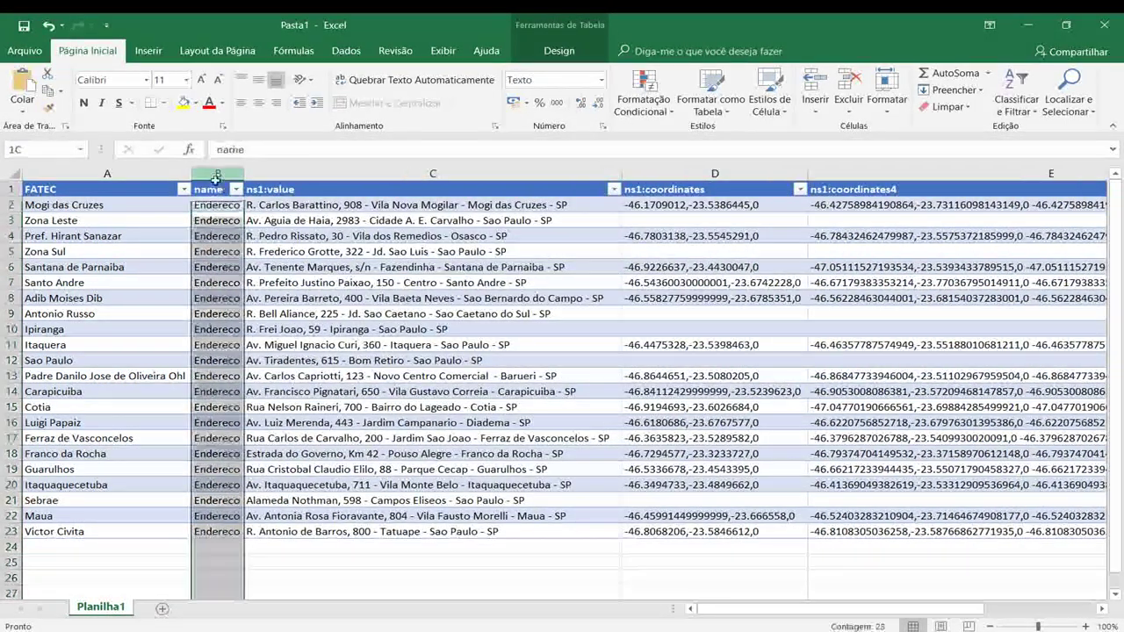
{"action": "right_click", "coordinate": [219, 177]}
{"action": "left_click", "coordinate": [258, 305]}
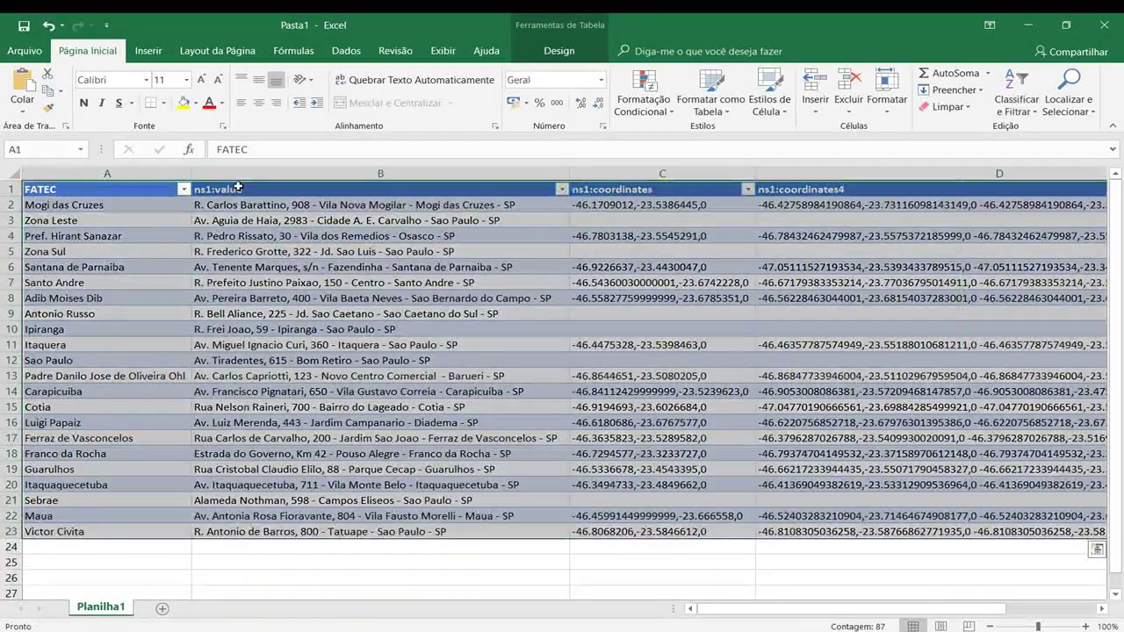
Rename the ns1:value header in B1 as ENDERECO
{"action": "left_click", "coordinate": [236, 190]}
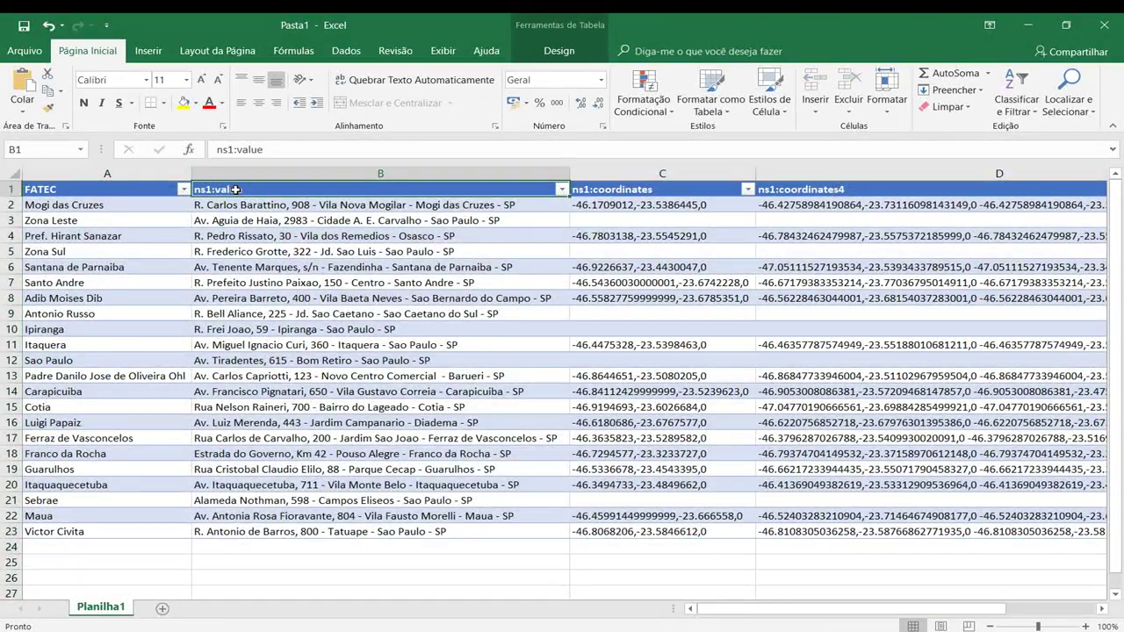
{"action": "type", "text": "ENDEREÇO"}
{"action": "key", "text": "Return"}
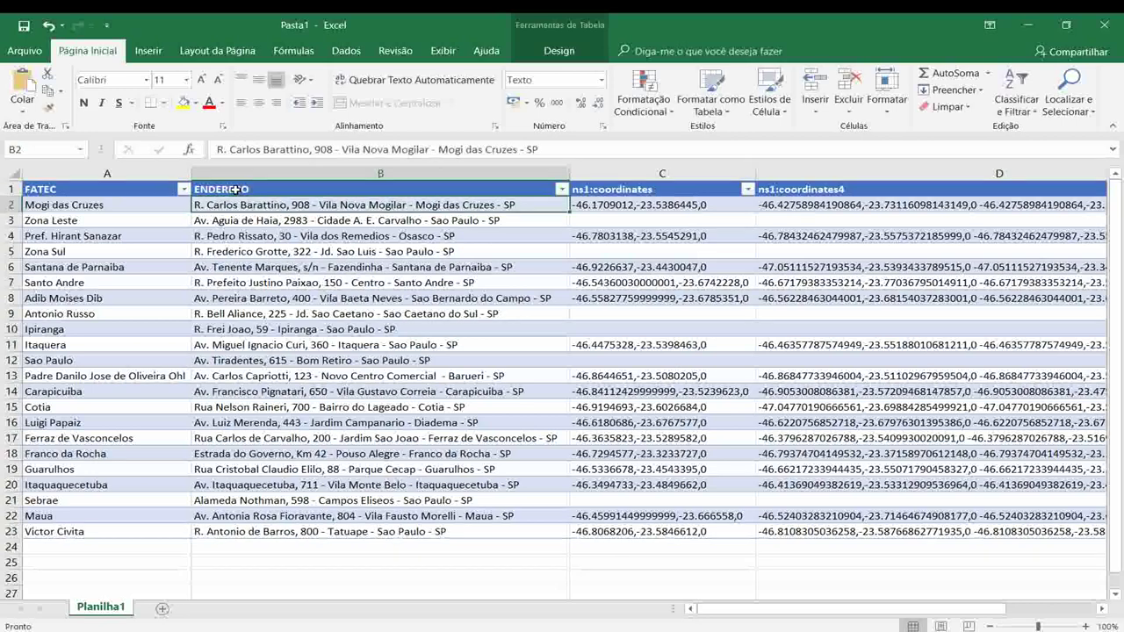
Examine the ns1:coordinates column for filled and blank cells across the Fatec rows
{"action": "left_click", "coordinate": [659, 194]}
{"action": "left_click_drag", "start_coordinate": [634, 496], "coordinate": [632, 285]}
{"action": "left_click", "coordinate": [619, 269]}
{"action": "left_click", "coordinate": [619, 235]}
{"action": "left_click", "coordinate": [617, 221]}
{"action": "left_click", "coordinate": [619, 344]}
{"action": "left_click", "coordinate": [619, 283]}
{"action": "left_click", "coordinate": [619, 235]}
{"action": "left_click", "coordinate": [605, 220]}
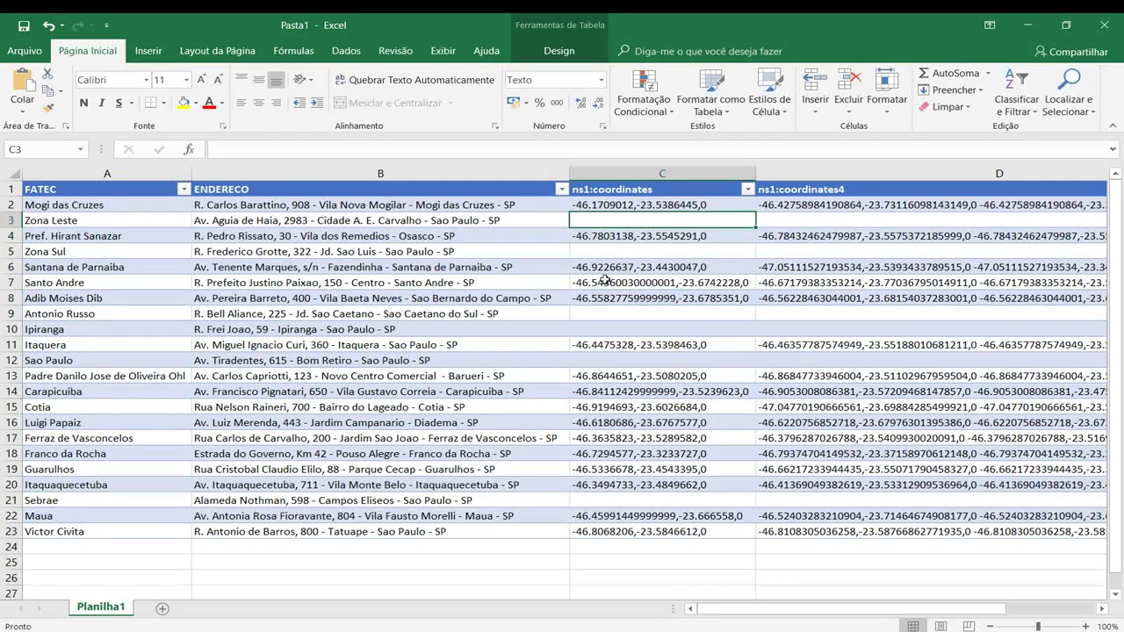
{"action": "left_click", "coordinate": [600, 489]}
{"action": "left_click", "coordinate": [597, 233]}
{"action": "left_click", "coordinate": [598, 220]}
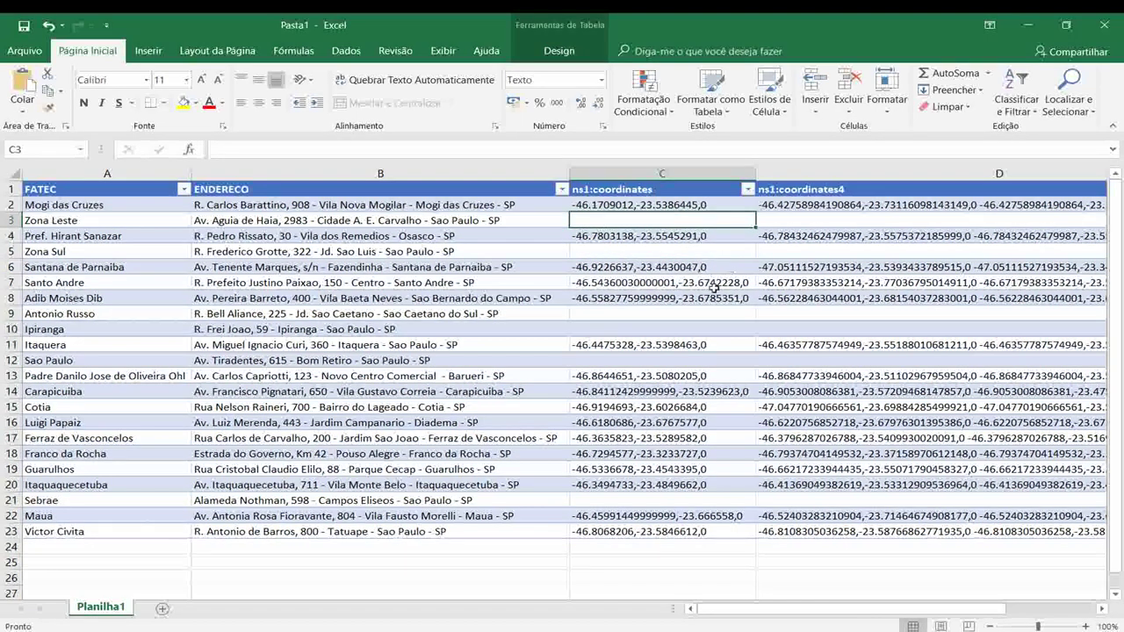
Delete the ns1:coordinates4 column holding the long coordinate lists
{"action": "right_click", "coordinate": [801, 179]}
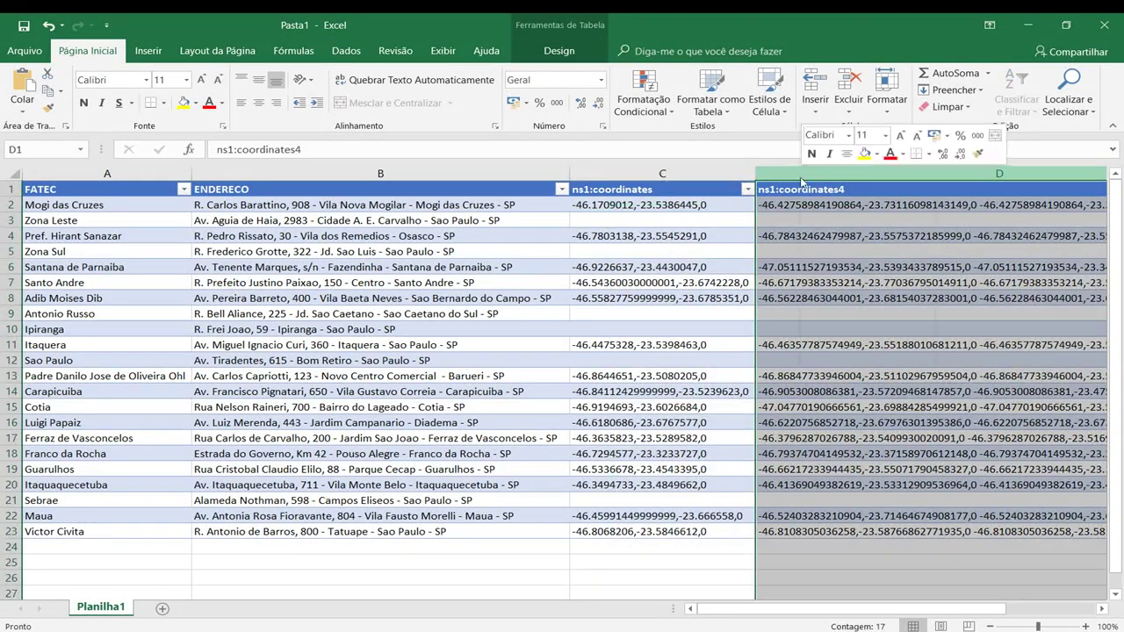
{"action": "left_click", "coordinate": [821, 296]}
{"action": "left_click", "coordinate": [381, 251]}
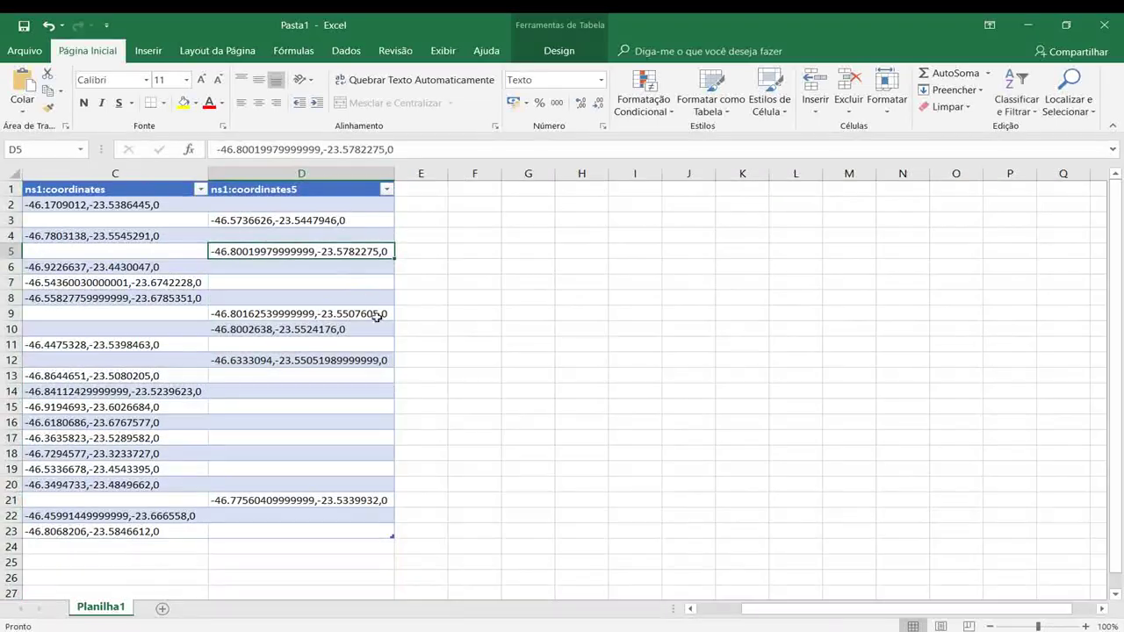
{"action": "scroll", "coordinate": [860, 629], "scroll_direction": "left", "scroll_amount": 5}
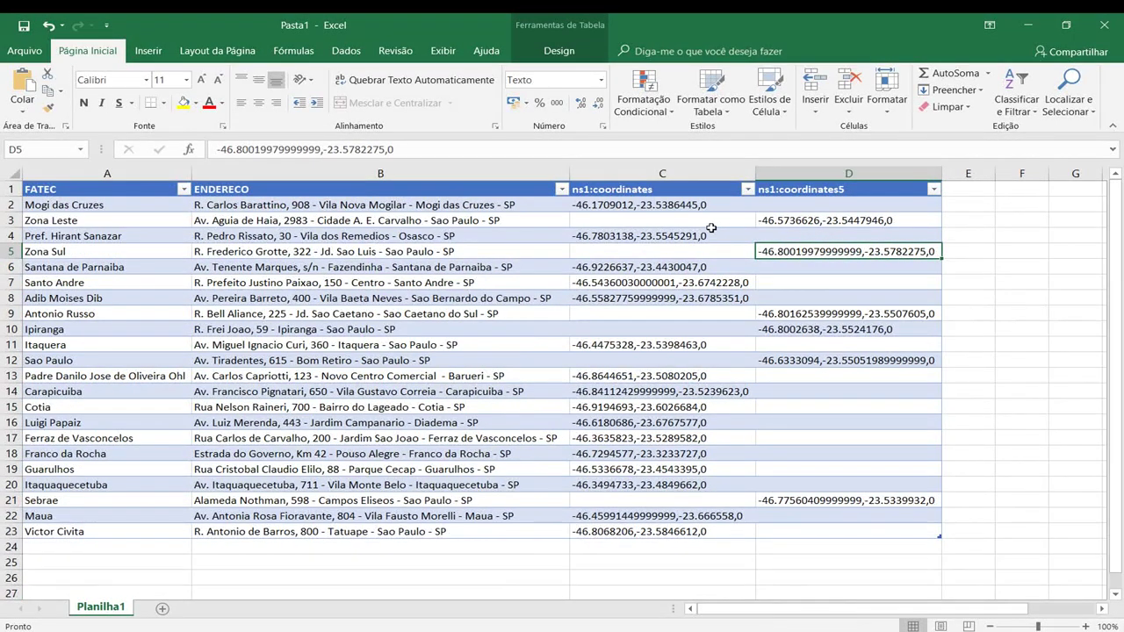
Move the ns1:coordinates5 values of Zona Leste and Zona Sul into their blank ns1:coordinates cells, C3 and C5
{"action": "left_click", "coordinate": [708, 225]}
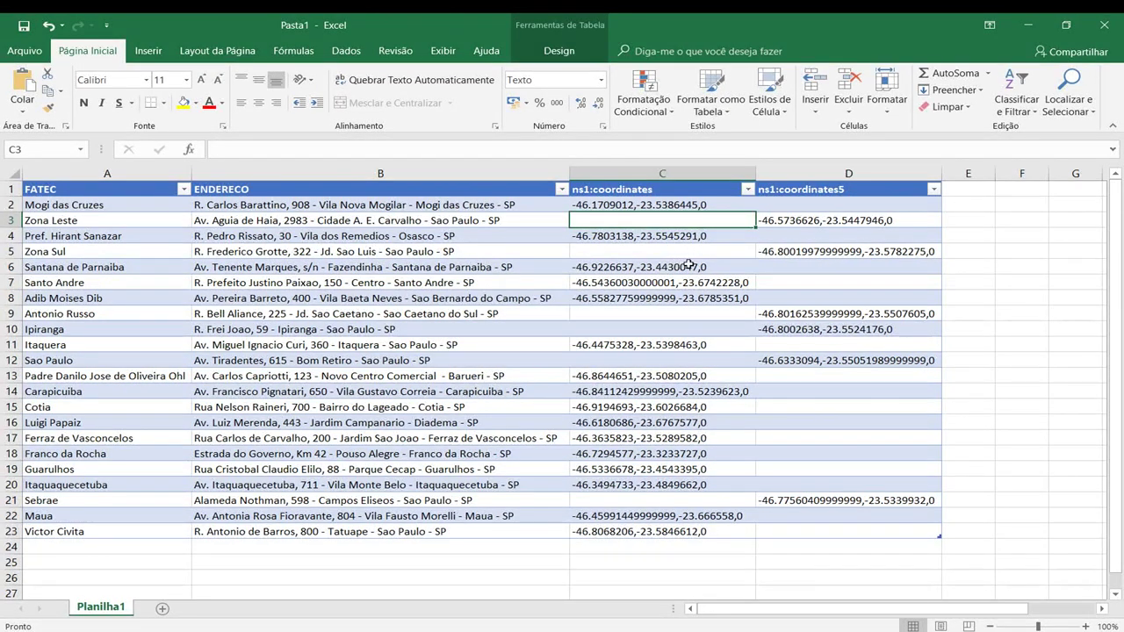
{"action": "left_click", "coordinate": [650, 204]}
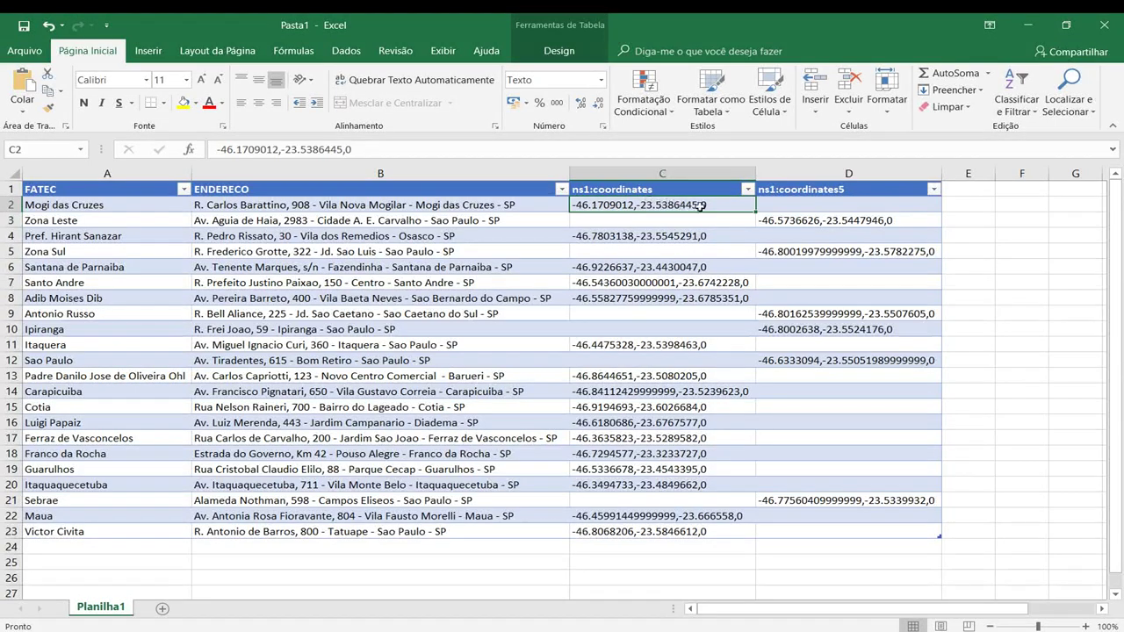
{"action": "left_click", "coordinate": [778, 220]}
{"action": "left_click_drag", "start_coordinate": [777, 228], "coordinate": [695, 227]}
{"action": "left_click", "coordinate": [778, 253]}
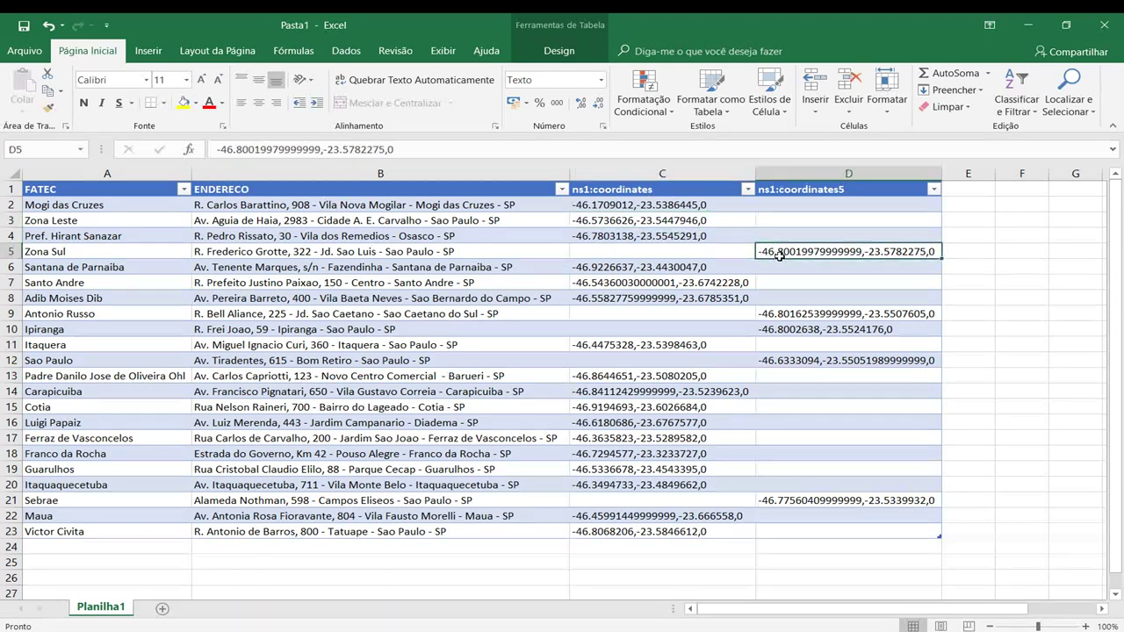
{"action": "left_click_drag", "start_coordinate": [778, 255], "coordinate": [689, 254]}
Move the ns1:coordinates5 values of Antonio Russo, Ipiranga, Sao Paulo and Sebrae into their blank ns1:coordinates cells, C9, C10, C12 and C21
{"action": "left_click", "coordinate": [771, 315]}
{"action": "left_click_drag", "start_coordinate": [771, 314], "coordinate": [674, 332]}
{"action": "left_click", "coordinate": [790, 367]}
{"action": "left_click_drag", "start_coordinate": [760, 367], "coordinate": [614, 368]}
{"action": "left_click", "coordinate": [793, 501]}
{"action": "left_click", "coordinate": [800, 509]}
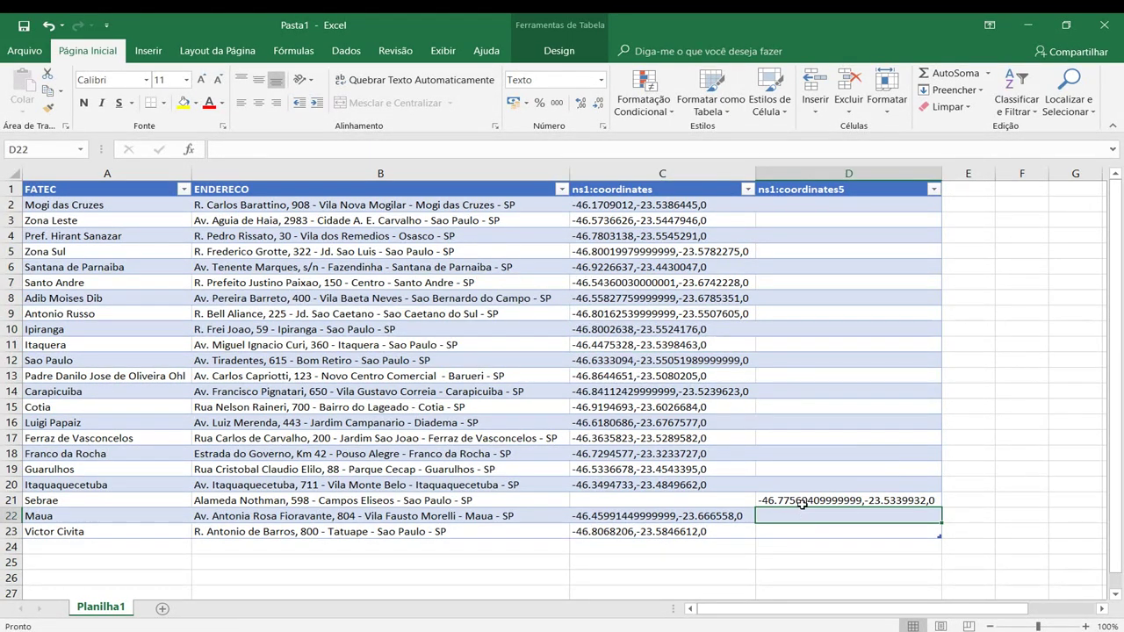
{"action": "left_click", "coordinate": [802, 503]}
{"action": "left_click_drag", "start_coordinate": [805, 504], "coordinate": [632, 502]}
Delete the emptied ns1:coordinates5 column from the table
{"action": "left_click", "coordinate": [848, 173]}
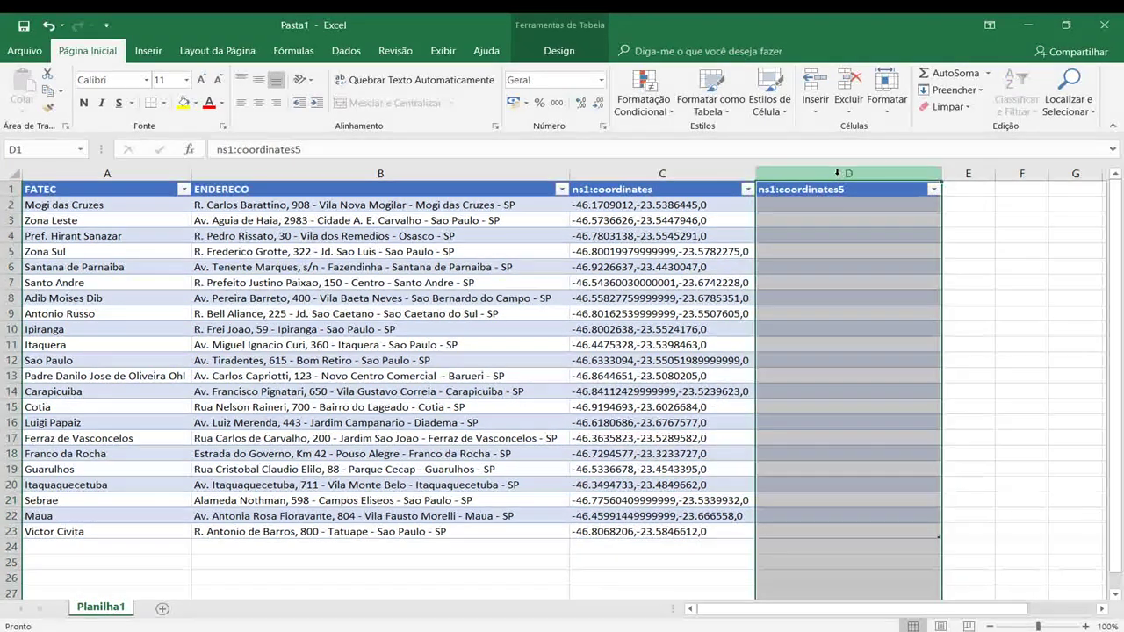
{"action": "right_click", "coordinate": [835, 173]}
{"action": "left_click", "coordinate": [869, 318]}
Rename the ns1:coordinates header in C1 as COORDENADAS
{"action": "left_click", "coordinate": [614, 189]}
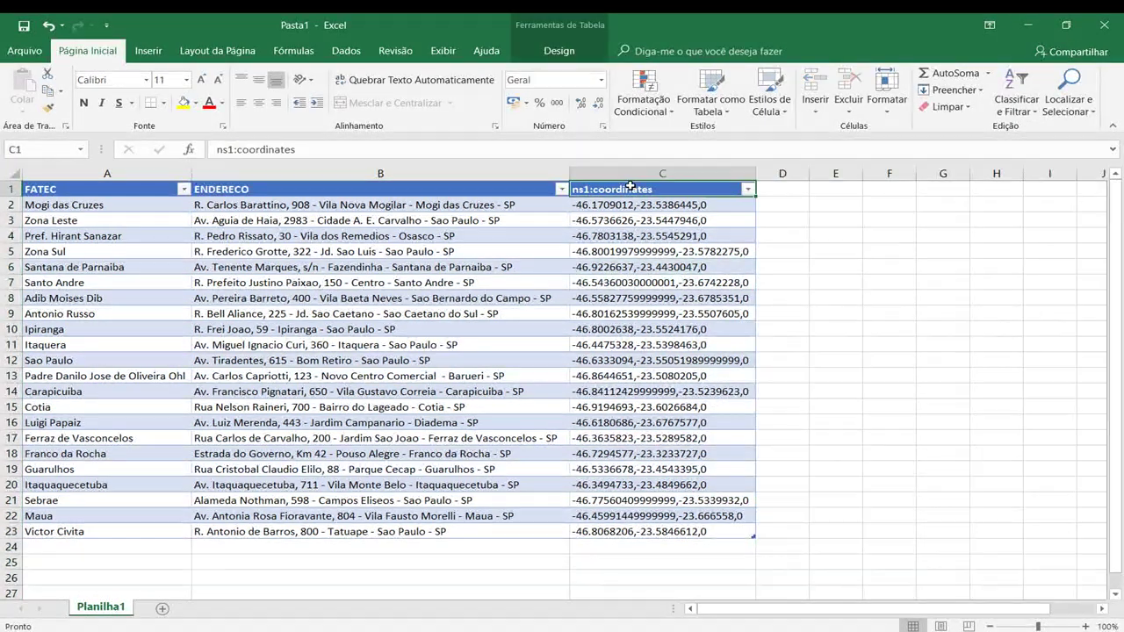
{"action": "type", "text": "COORDENADAS"}
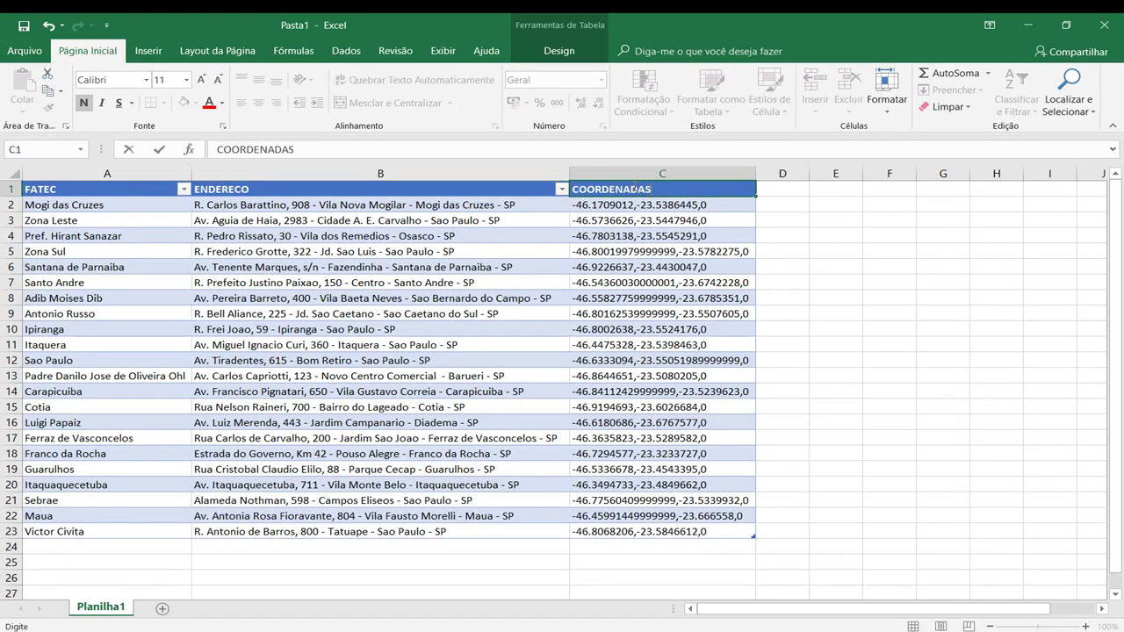
{"action": "key", "text": "Return"}
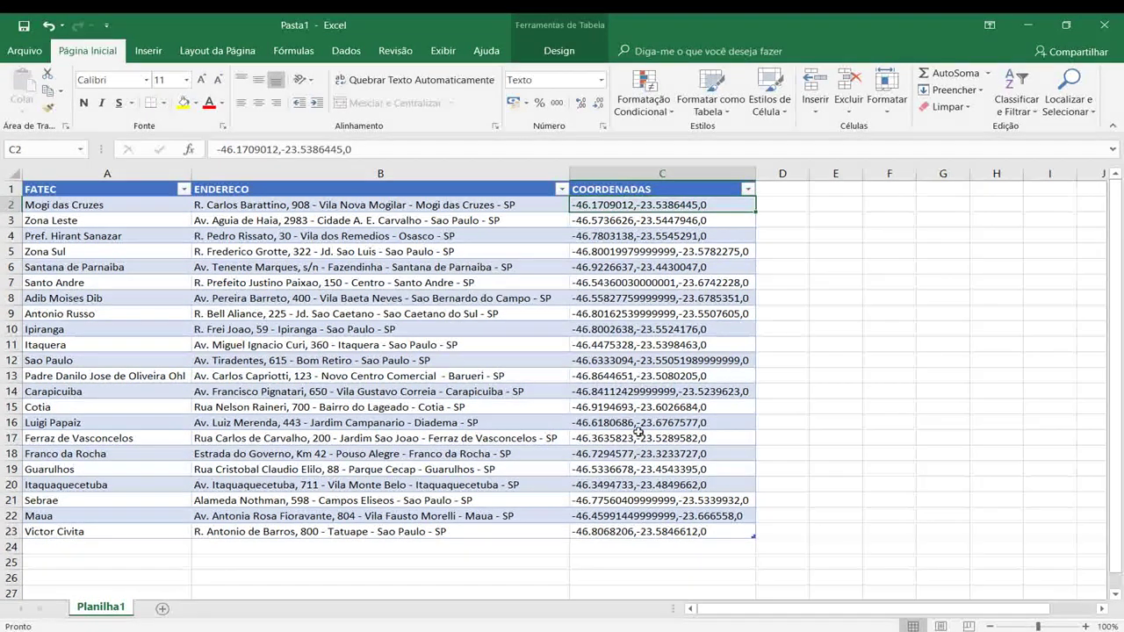
Switch to Google Earth Pro and display the latitude and longitude grid over the area with the Fatec placemarks
{"action": "left_click", "coordinate": [626, 360]}
{"action": "left_click", "coordinate": [615, 251]}
{"action": "left_click", "coordinate": [593, 204]}
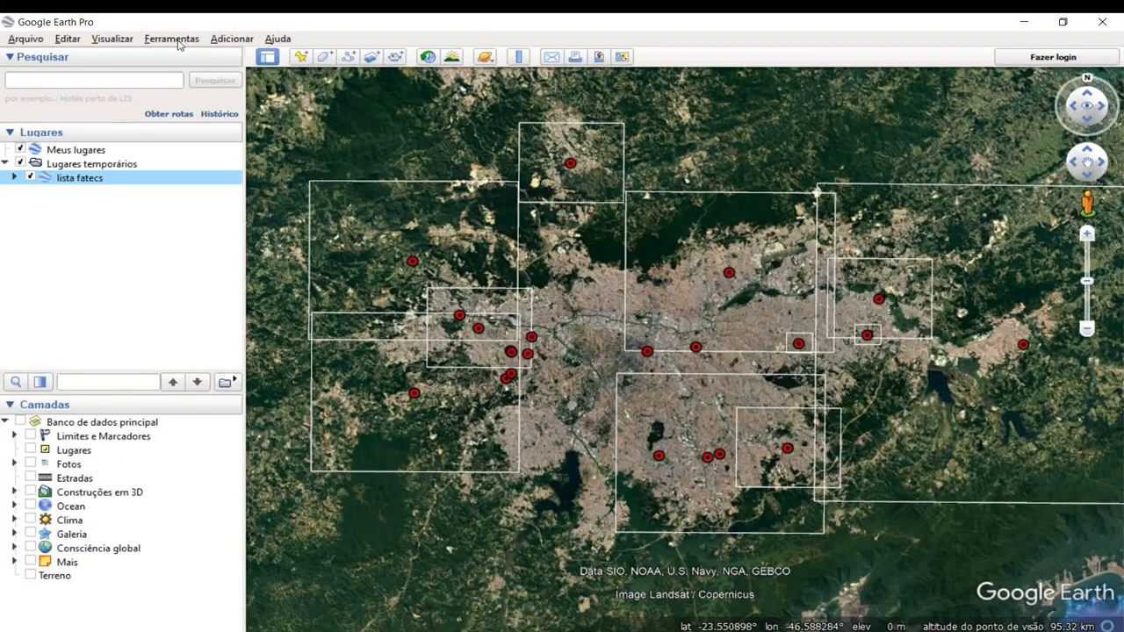
{"action": "left_click", "coordinate": [114, 38]}
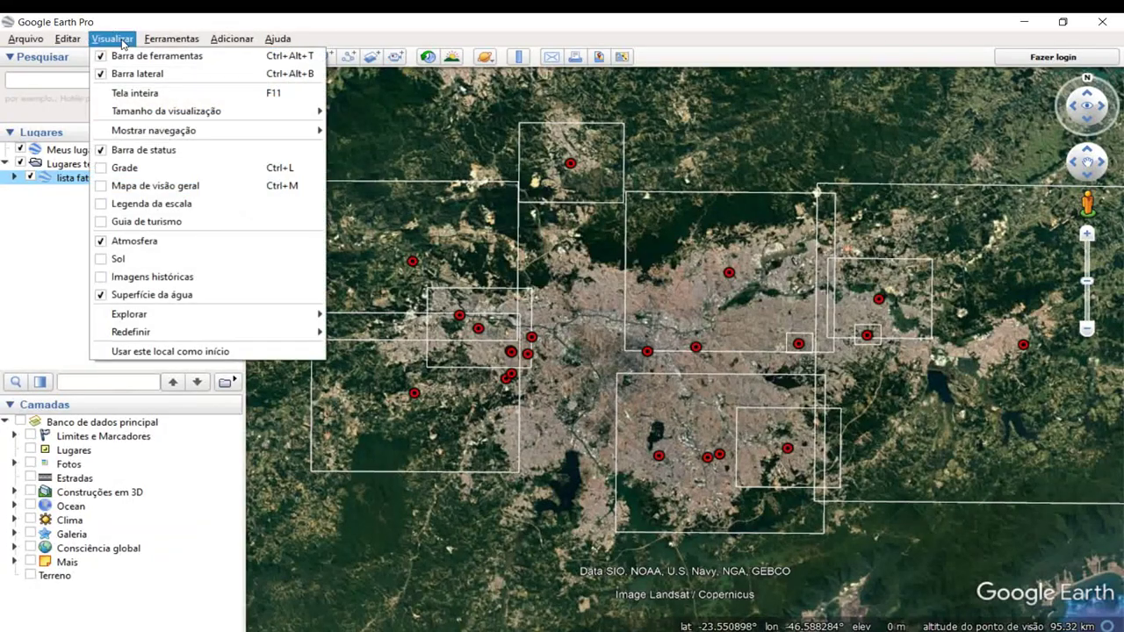
{"action": "left_click", "coordinate": [114, 166]}
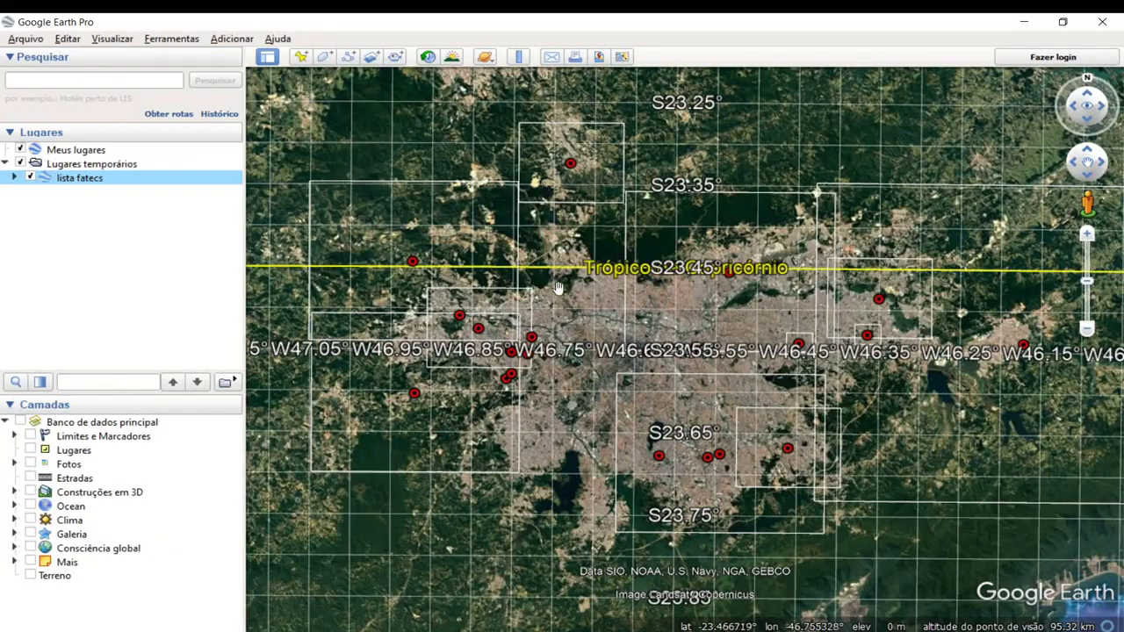
{"action": "scroll", "coordinate": [584, 295], "scroll_direction": "down", "scroll_amount": 5}
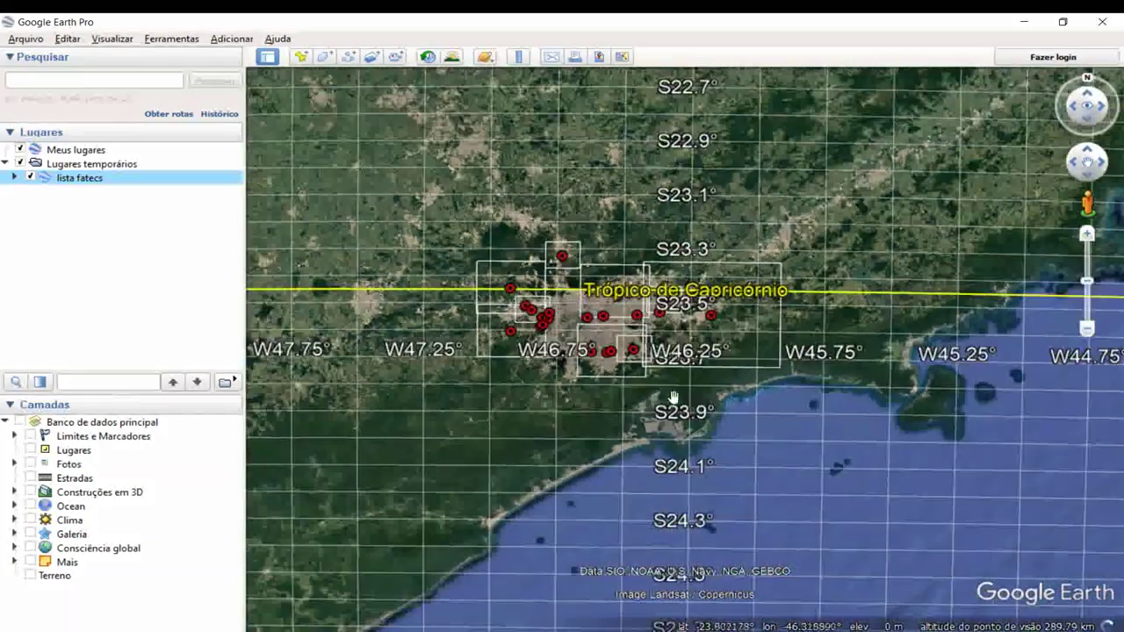
{"action": "scroll", "coordinate": [671, 327], "scroll_direction": "up", "scroll_amount": 2}
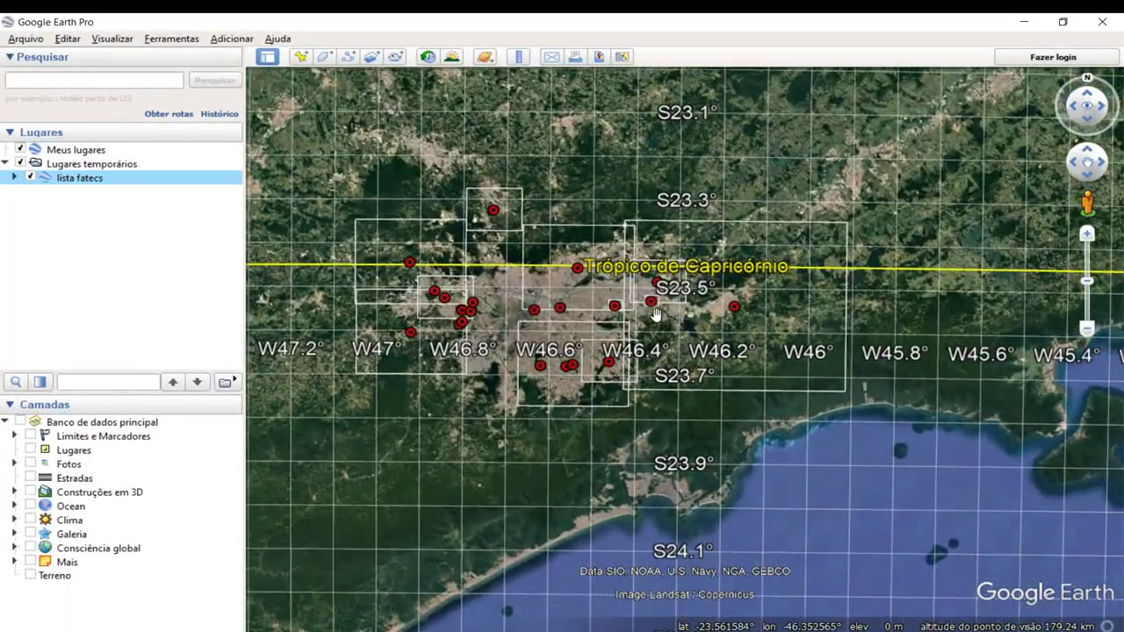
Inspect the altitude properties of a placemark east of São Paulo and close them without changes
{"action": "right_click", "coordinate": [648, 299]}
{"action": "left_click", "coordinate": [685, 518]}
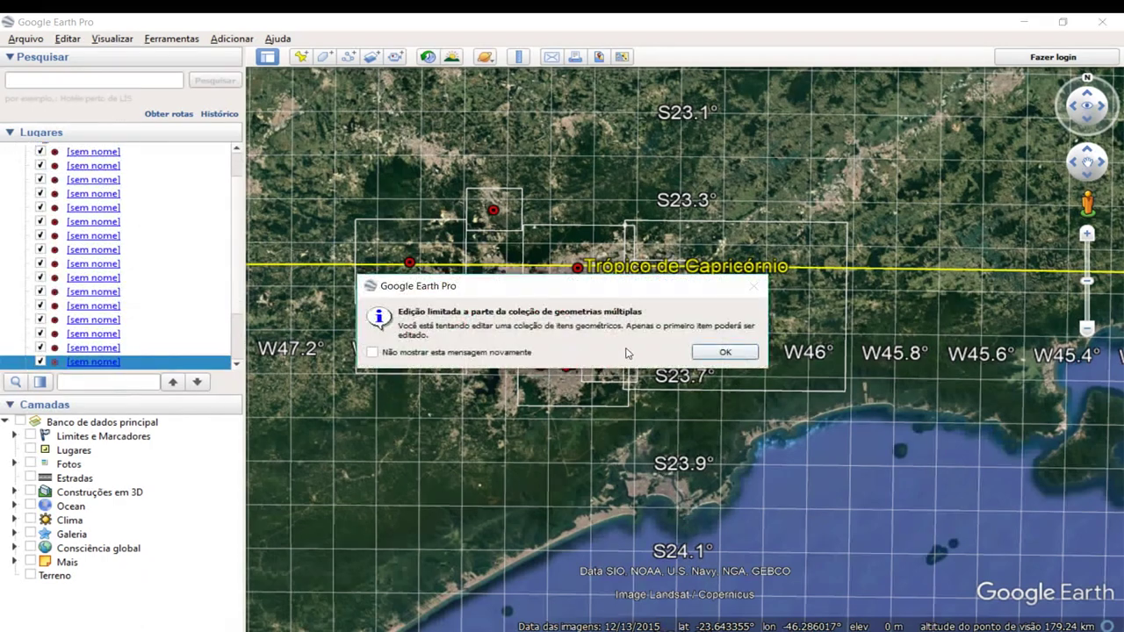
{"action": "left_click", "coordinate": [725, 351]}
{"action": "left_click", "coordinate": [509, 160]}
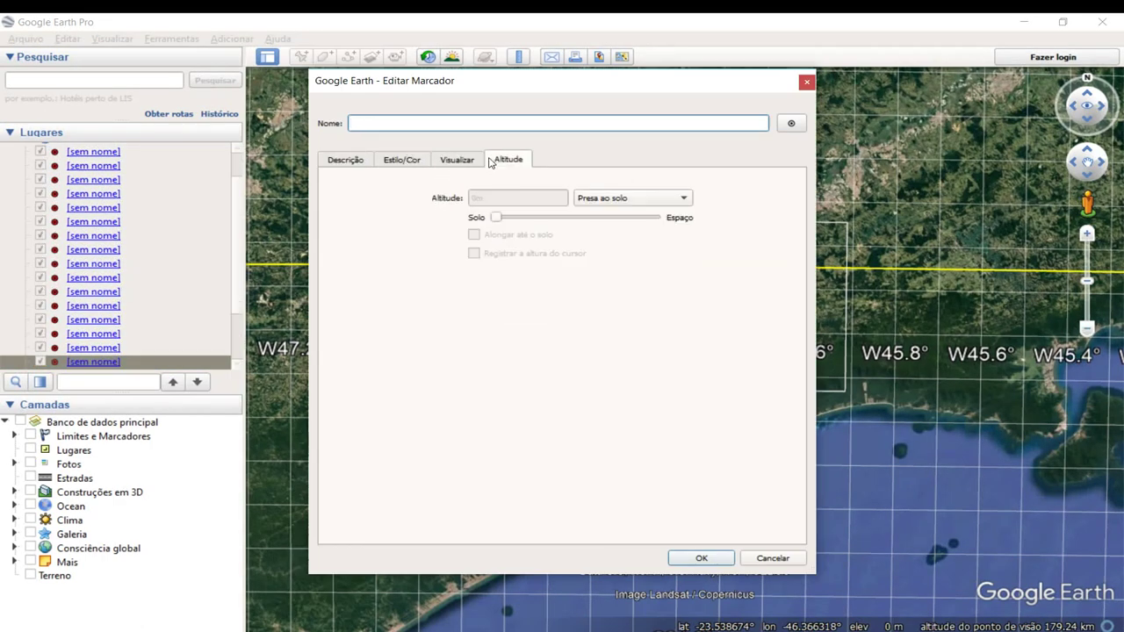
{"action": "key", "text": "Escape"}
Examine the description, style, view and altitude properties of the Adib Moises Dib placemark
{"action": "right_click", "coordinate": [581, 277]}
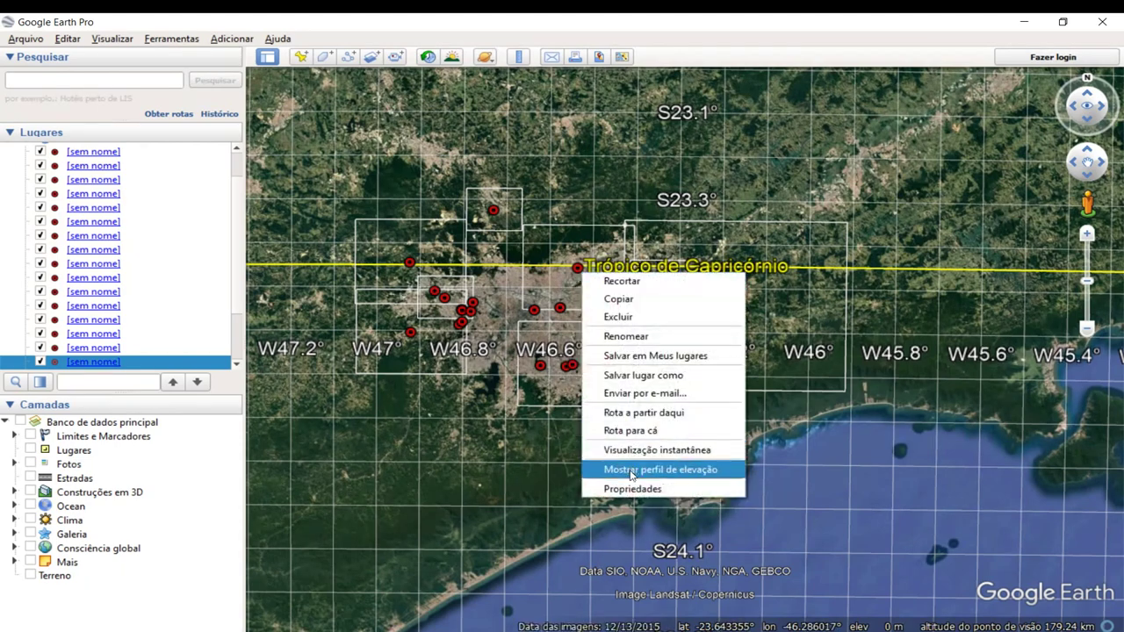
{"action": "right_click", "coordinate": [97, 237]}
{"action": "left_click", "coordinate": [171, 475]}
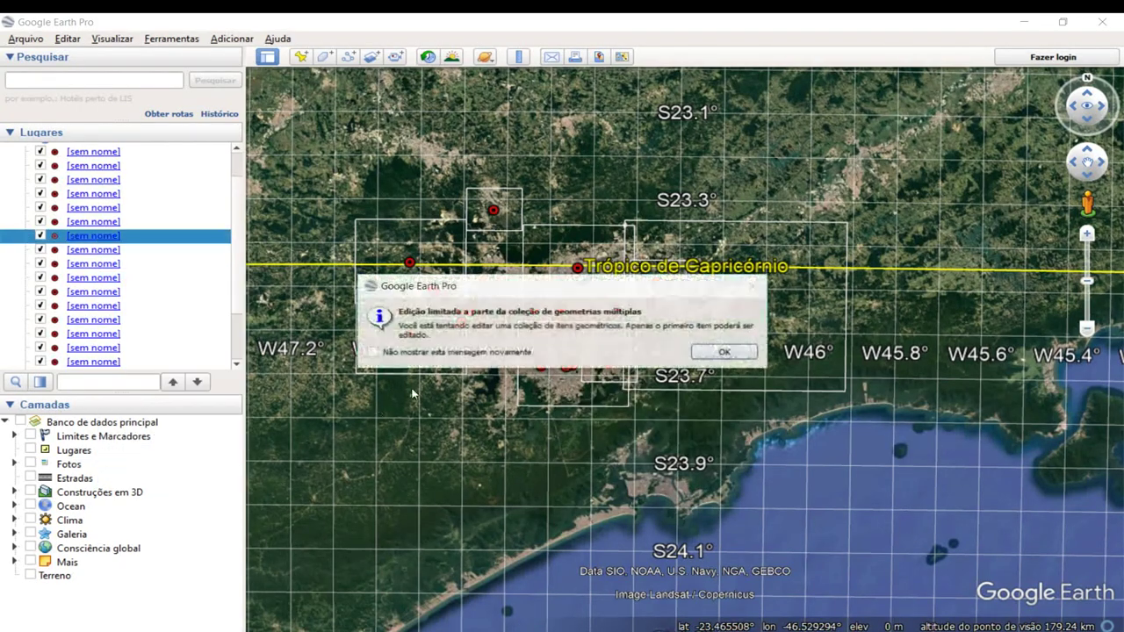
{"action": "left_click", "coordinate": [723, 352]}
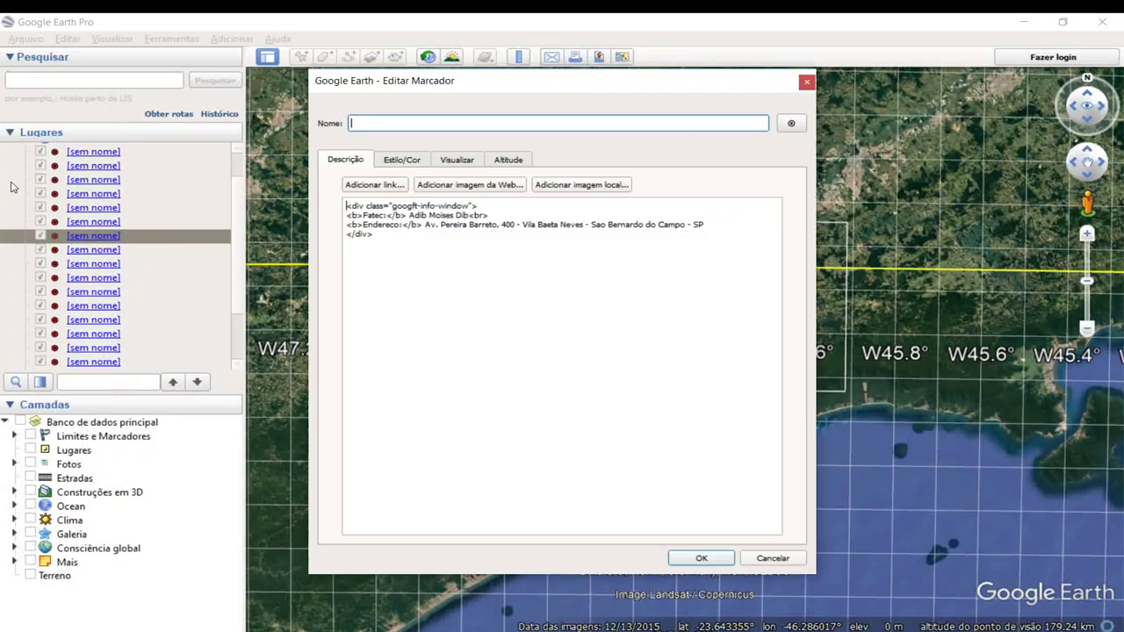
{"action": "left_click", "coordinate": [416, 163]}
{"action": "left_click", "coordinate": [493, 158]}
{"action": "left_click", "coordinate": [456, 160]}
{"action": "left_click", "coordinate": [360, 156]}
{"action": "left_click", "coordinate": [457, 160]}
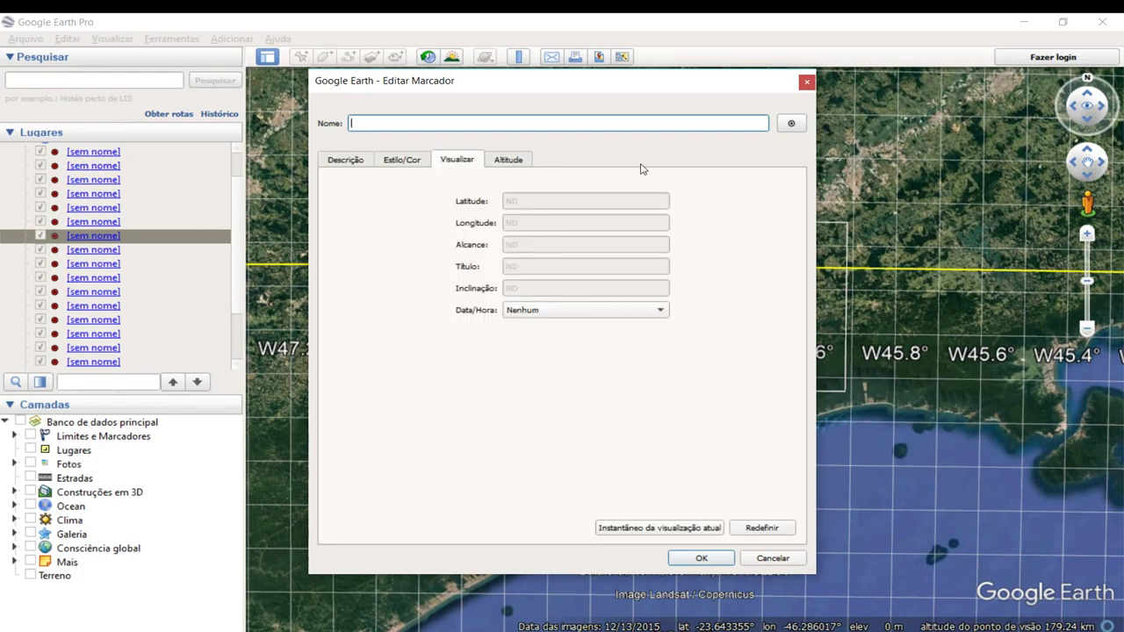
{"action": "key", "text": "Return"}
Examine the latitude and longitude labels of the grid around the Fatec placemarks
{"action": "scroll", "coordinate": [522, 337], "scroll_direction": "up", "scroll_amount": 3}
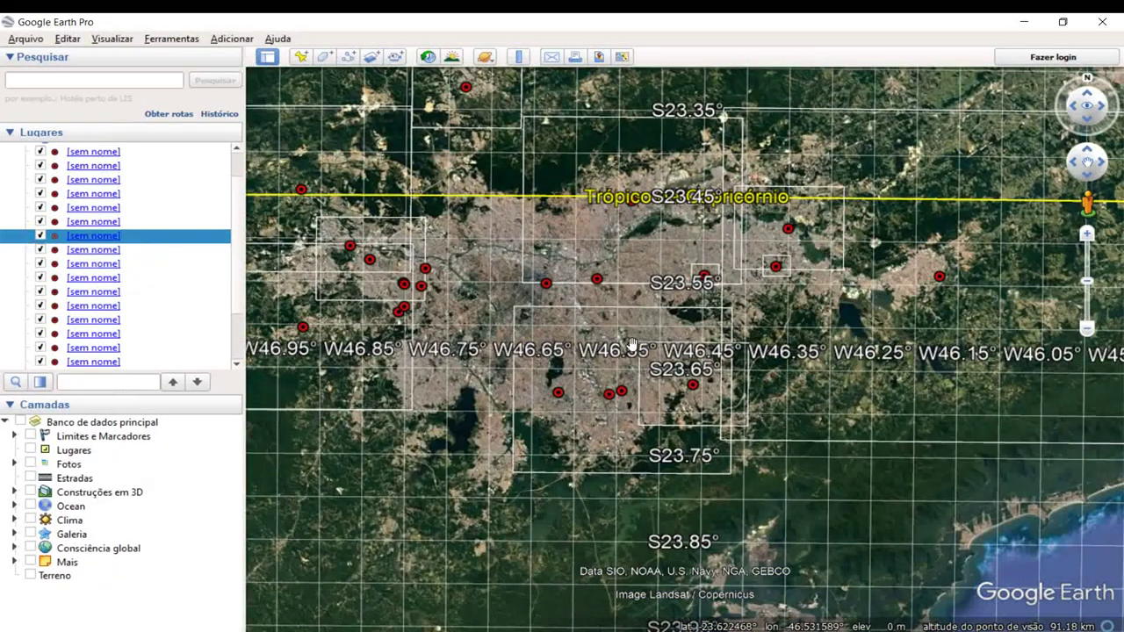
{"action": "scroll", "coordinate": [628, 343], "scroll_direction": "down", "scroll_amount": 3}
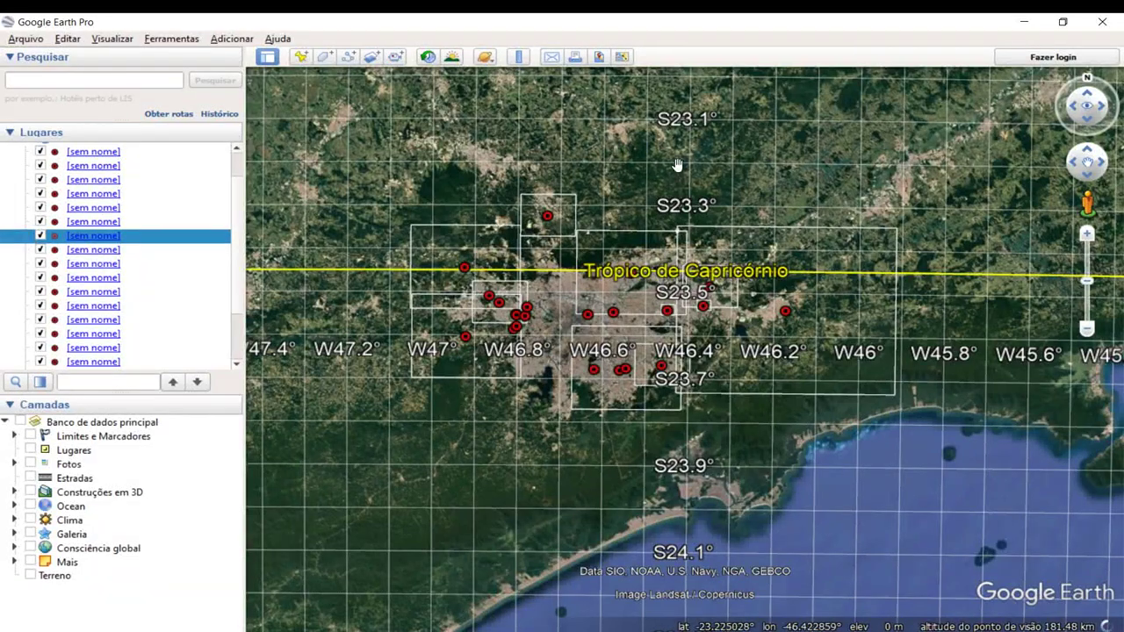
{"action": "scroll", "coordinate": [627, 430], "scroll_direction": "down", "scroll_amount": 3}
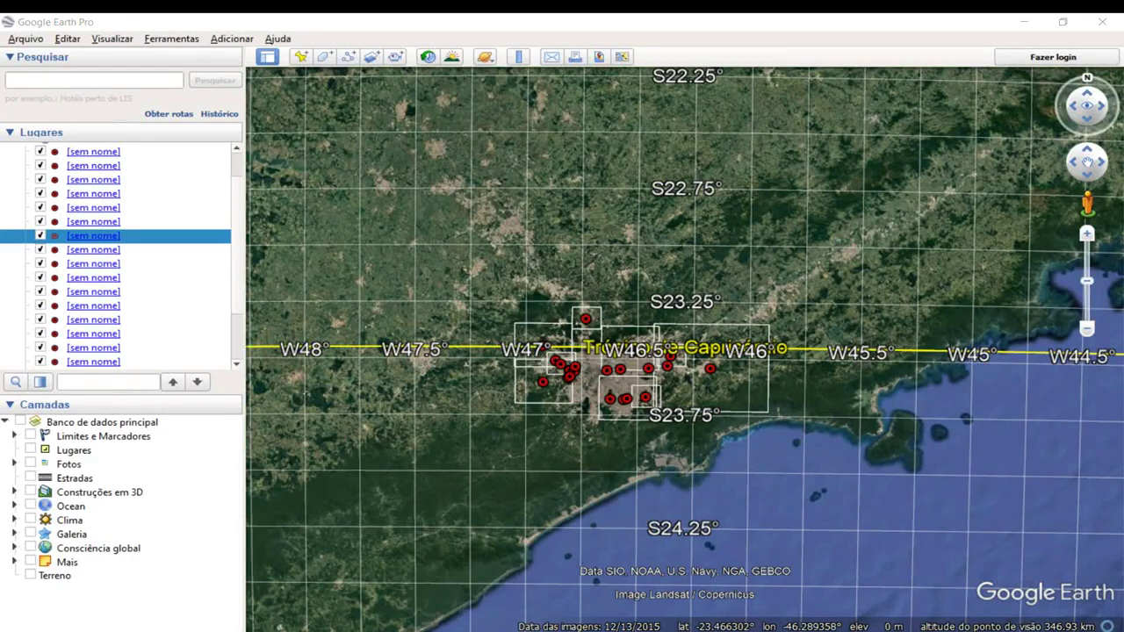
Switch back to the Pasta1 workbook in Excel and examine the coordinate pairs of Zona Sul and Mogi das Cruzes
{"action": "left_click", "coordinate": [658, 588]}
{"action": "left_click", "coordinate": [543, 298]}
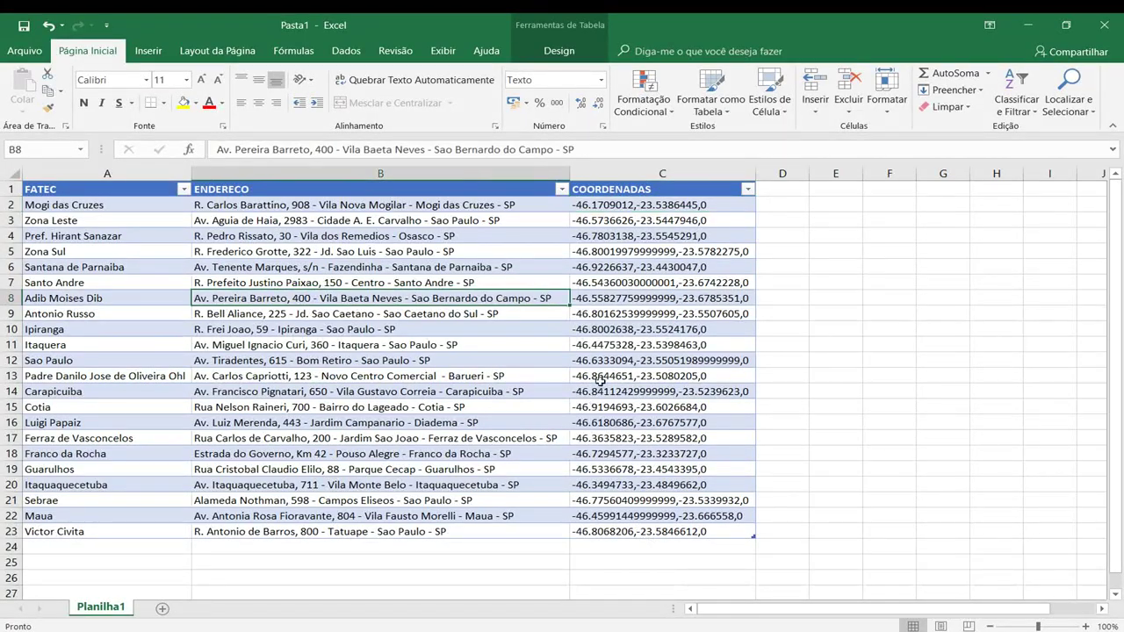
{"action": "left_click", "coordinate": [617, 251]}
{"action": "left_click", "coordinate": [617, 205]}
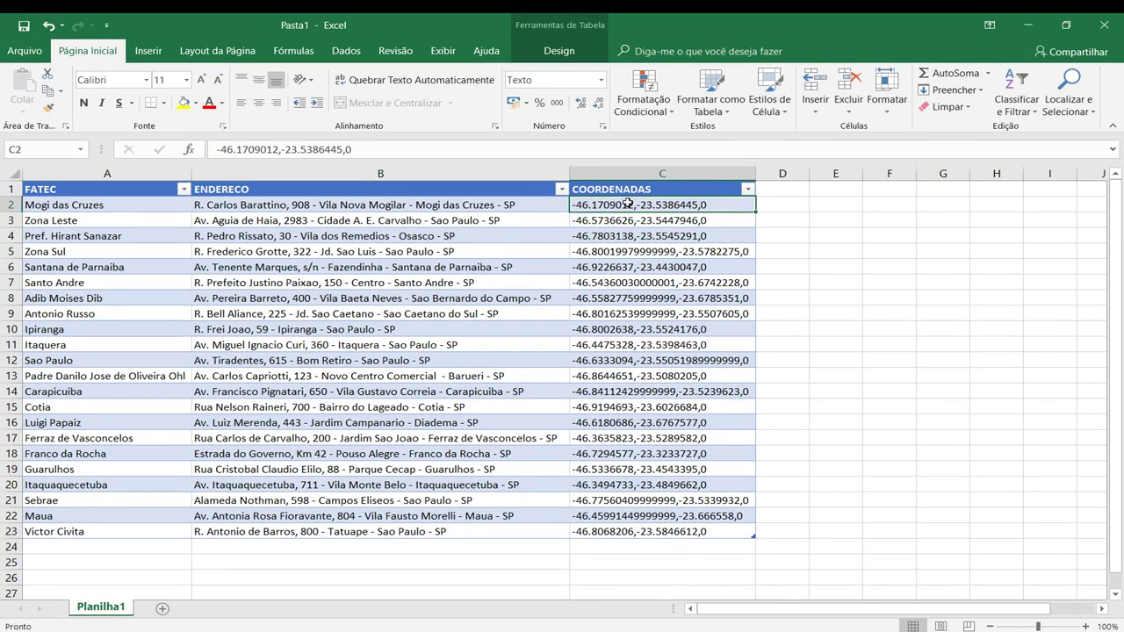
{"action": "left_click", "coordinate": [618, 250]}
{"action": "left_click", "coordinate": [615, 207]}
Start Text to Columns on C1:C23 with delimited data and add the comma as a delimiter
{"action": "left_click_drag", "start_coordinate": [619, 191], "coordinate": [620, 532]}
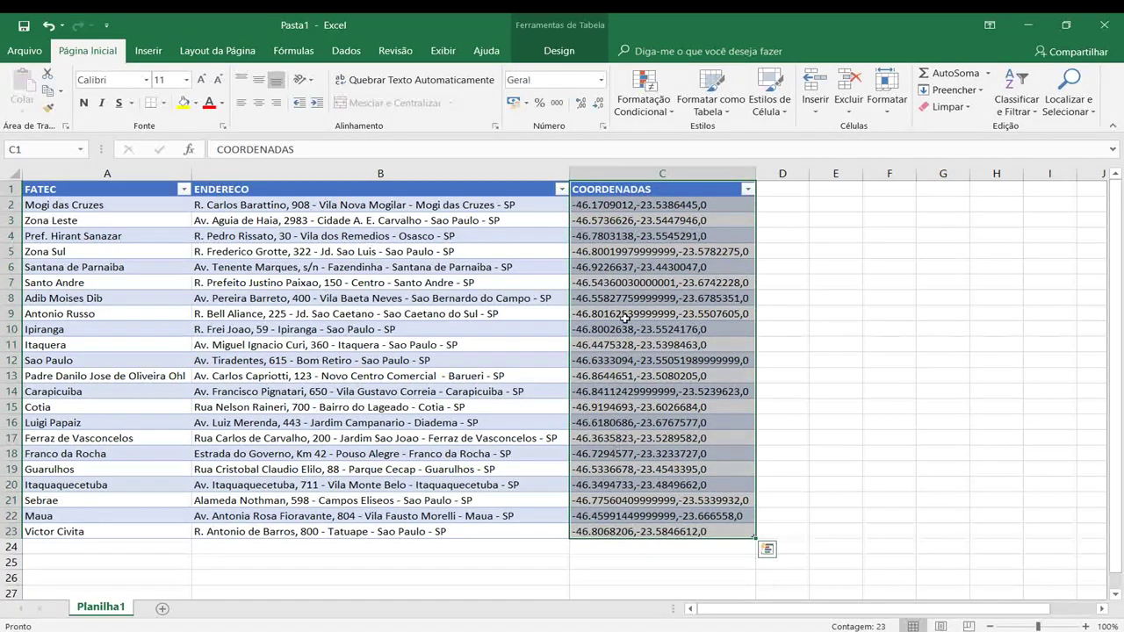
{"action": "left_click", "coordinate": [346, 50]}
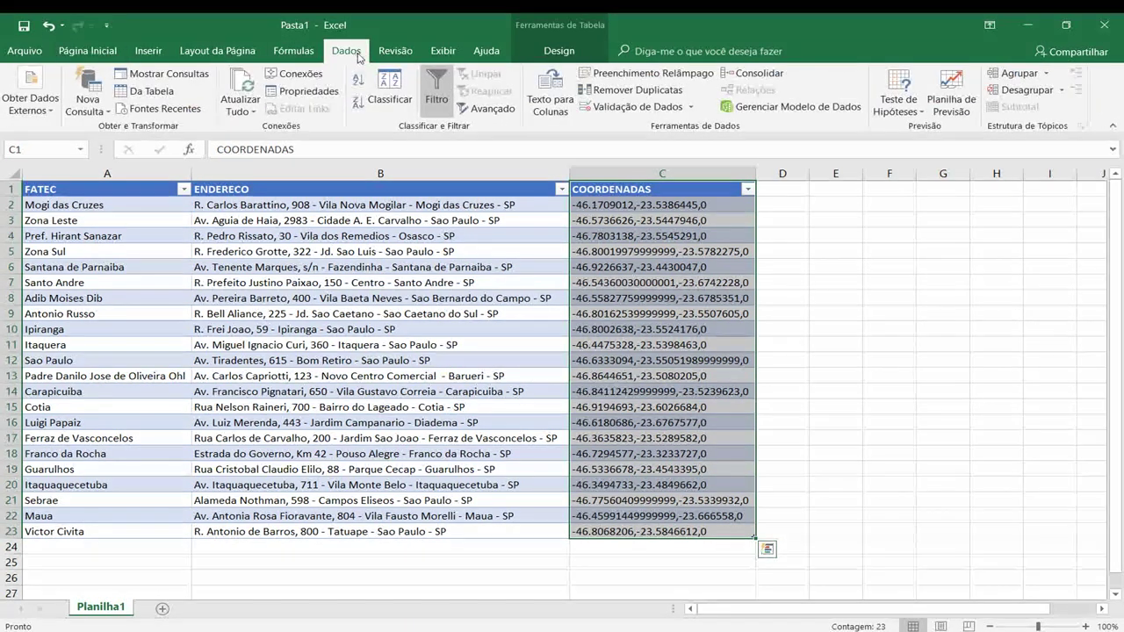
{"action": "left_click", "coordinate": [553, 103]}
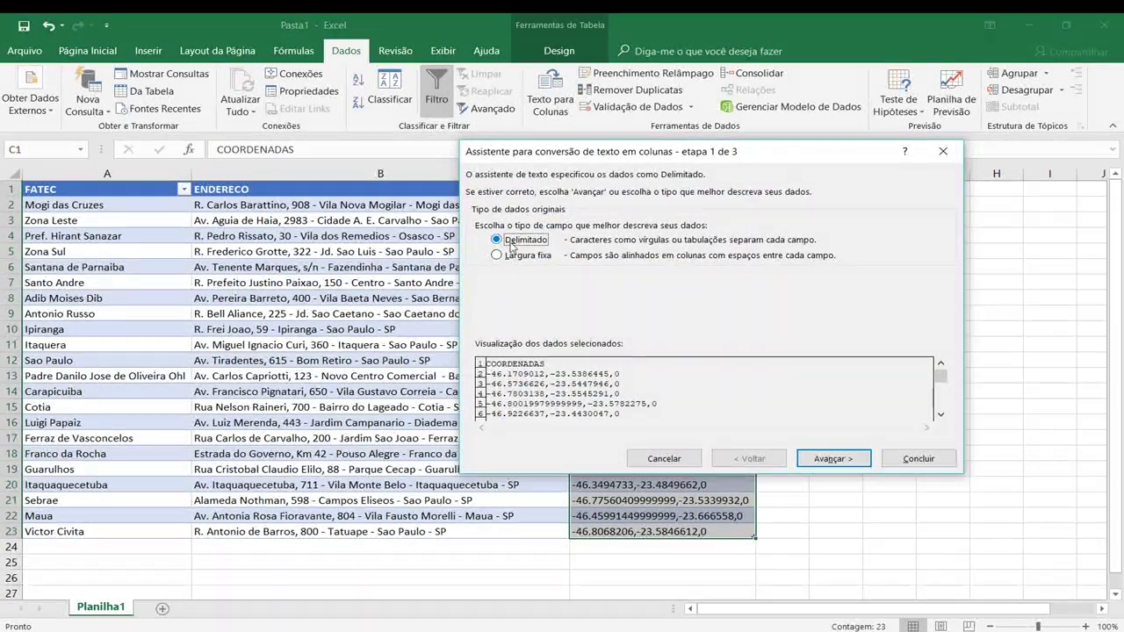
{"action": "left_click", "coordinate": [801, 454]}
{"action": "left_click_drag", "start_coordinate": [606, 160], "coordinate": [304, 323]}
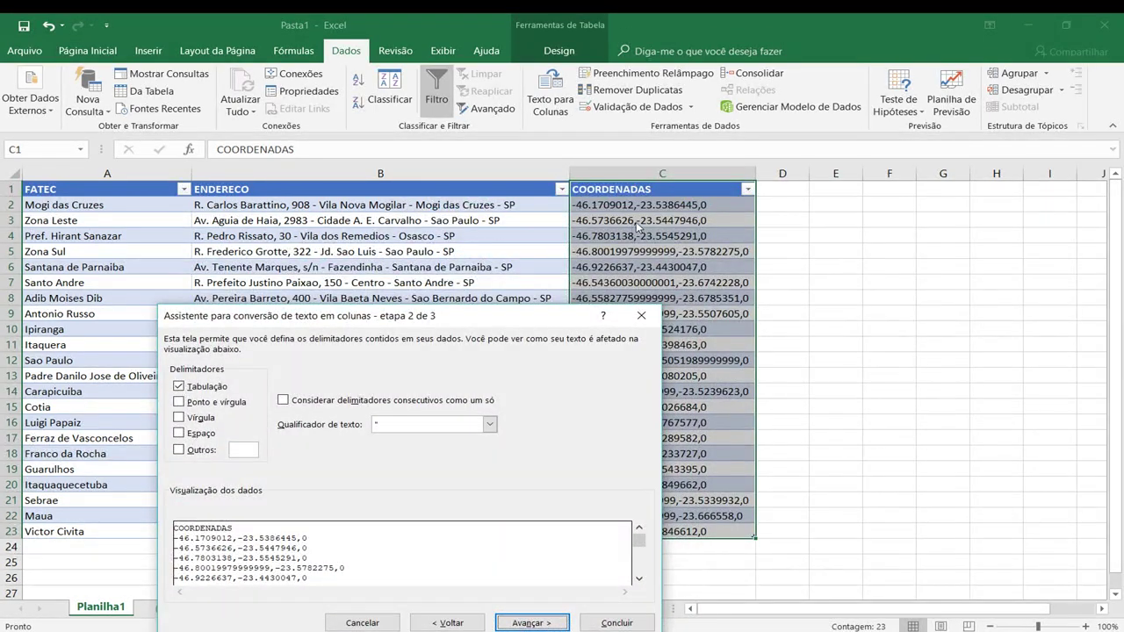
{"action": "left_click", "coordinate": [179, 418]}
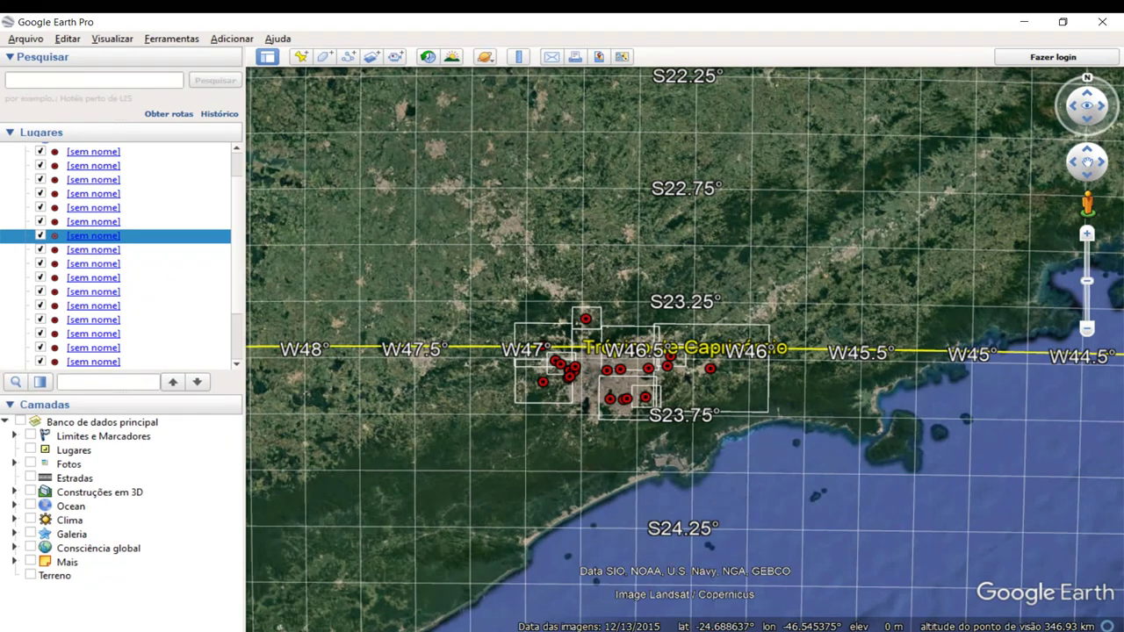
{"action": "left_click", "coordinate": [639, 631]}
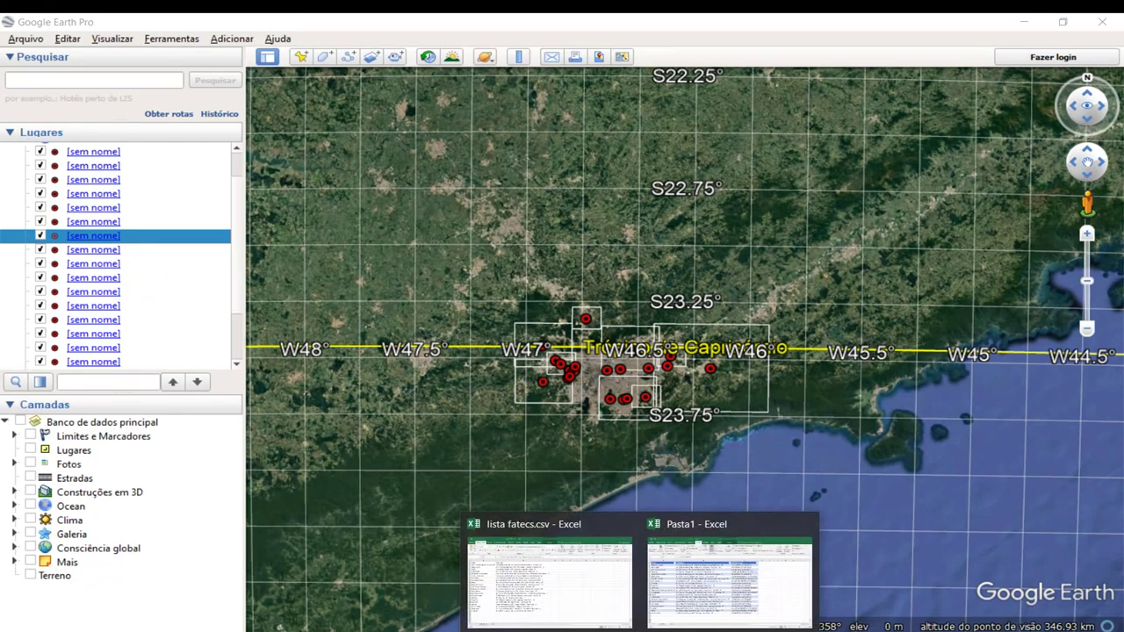
{"action": "left_click", "coordinate": [654, 615]}
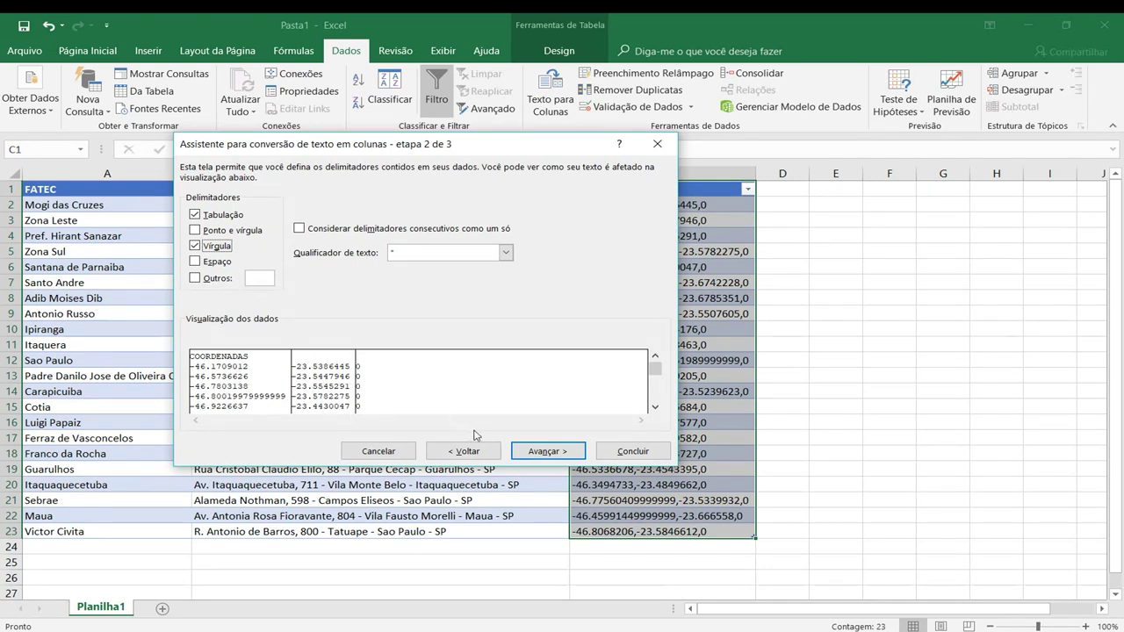
Format all three resulting columns as text and complete the split with $C$1 as the destination
{"action": "left_click", "coordinate": [527, 452]}
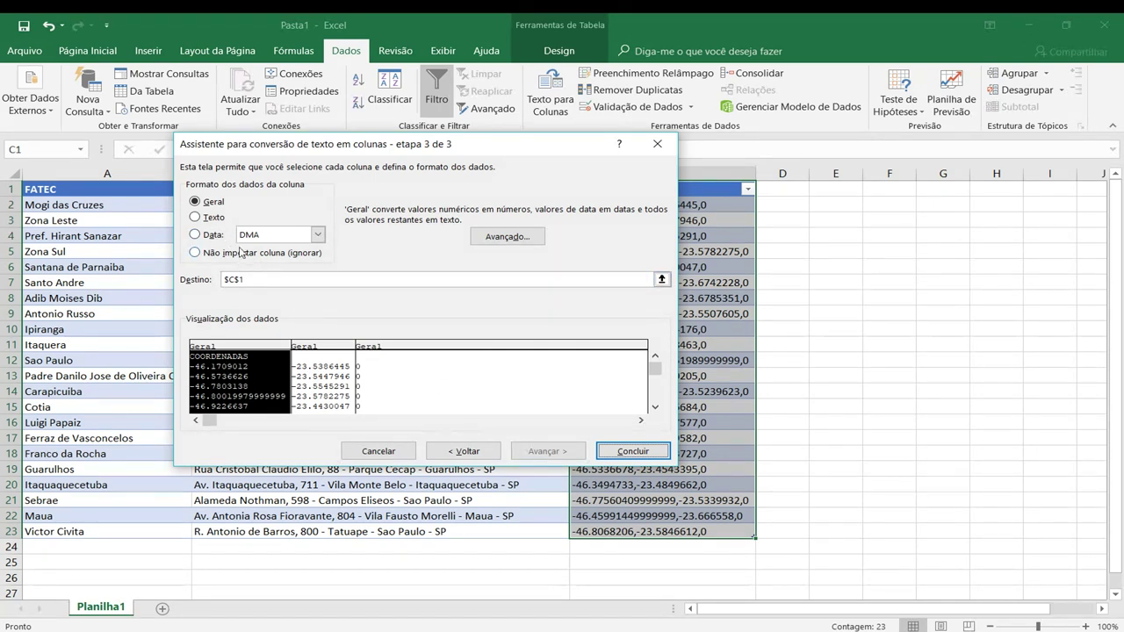
{"action": "left_click", "coordinate": [194, 218]}
{"action": "left_click", "coordinate": [298, 347]}
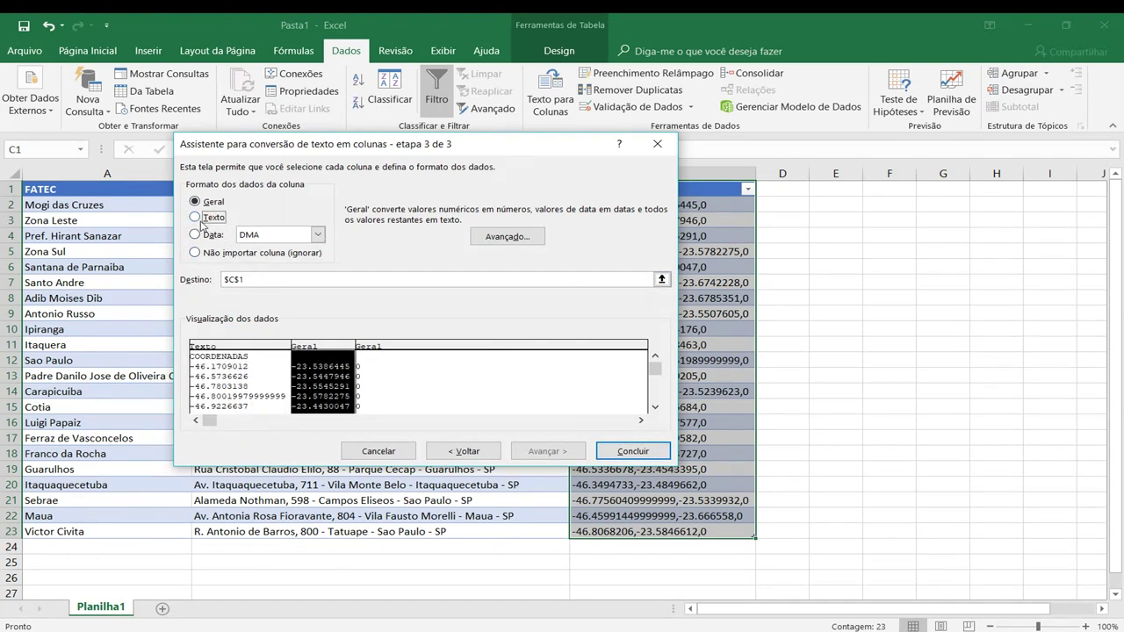
{"action": "left_click", "coordinate": [365, 370]}
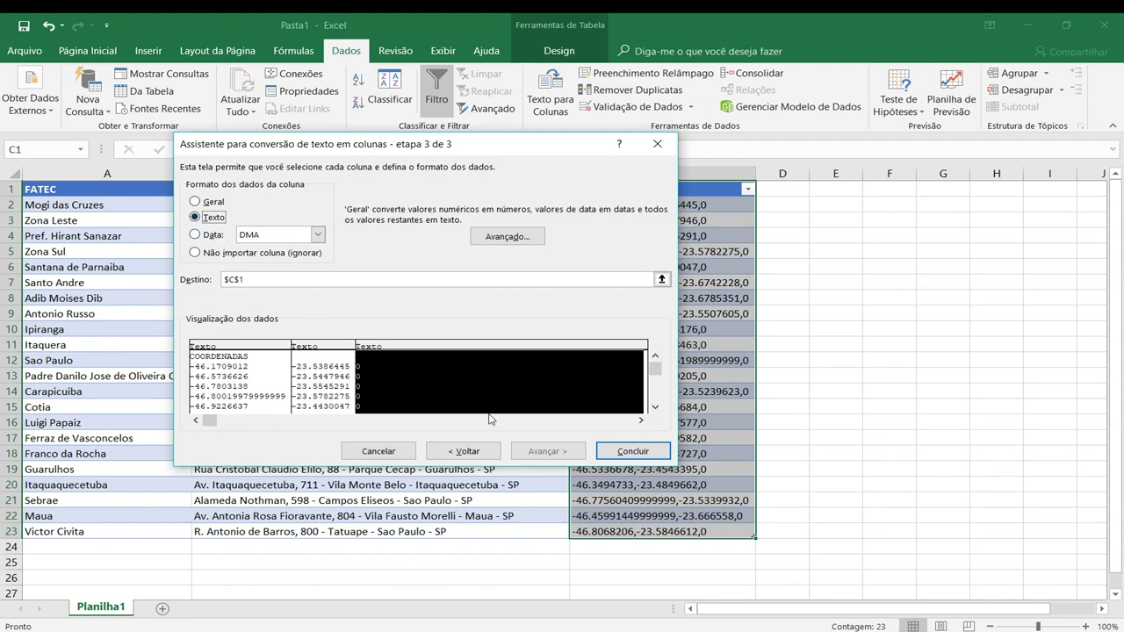
{"action": "left_click", "coordinate": [632, 451]}
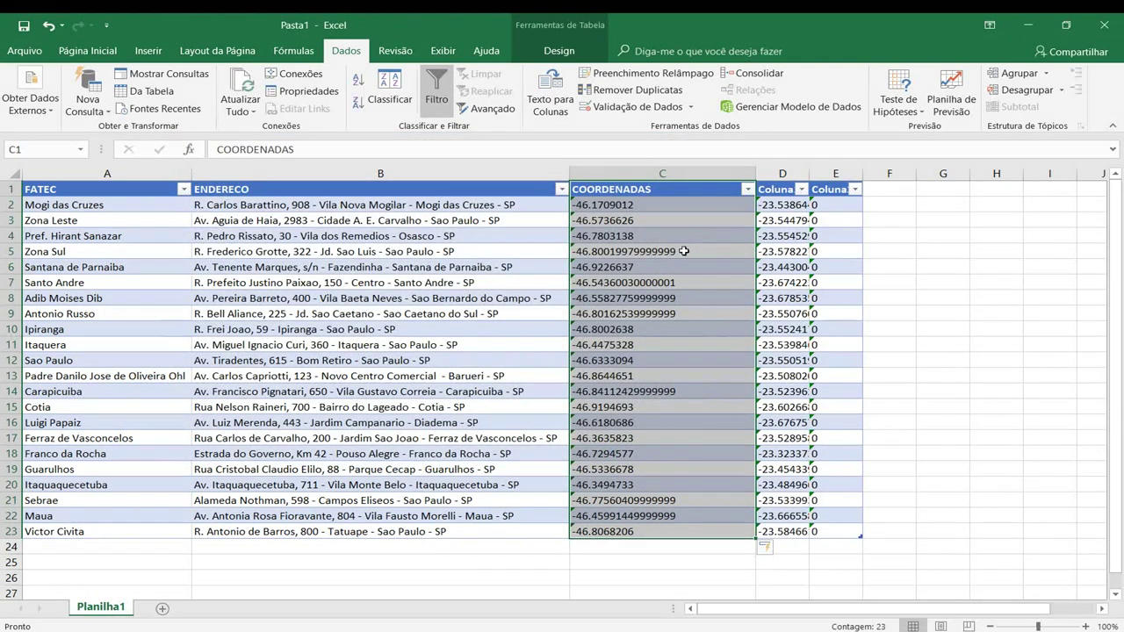
Rename the COORDENADAS header in C1 as COORD X
{"action": "left_click", "coordinate": [777, 251]}
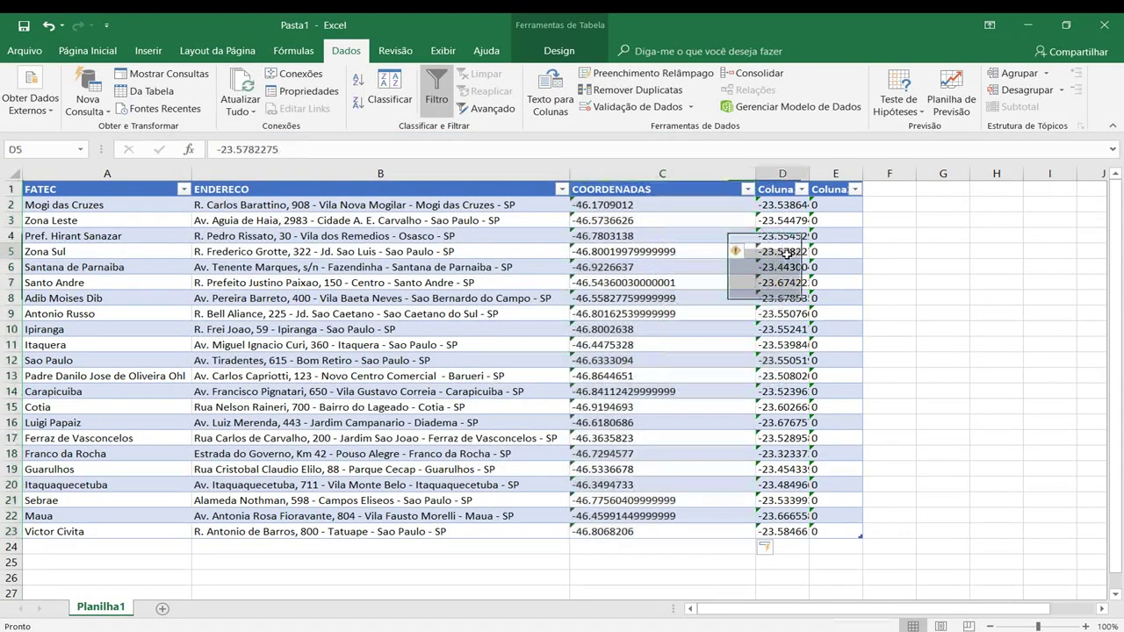
{"action": "left_click", "coordinate": [654, 191]}
{"action": "type", "text": "COORD X"}
{"action": "key", "text": "Return"}
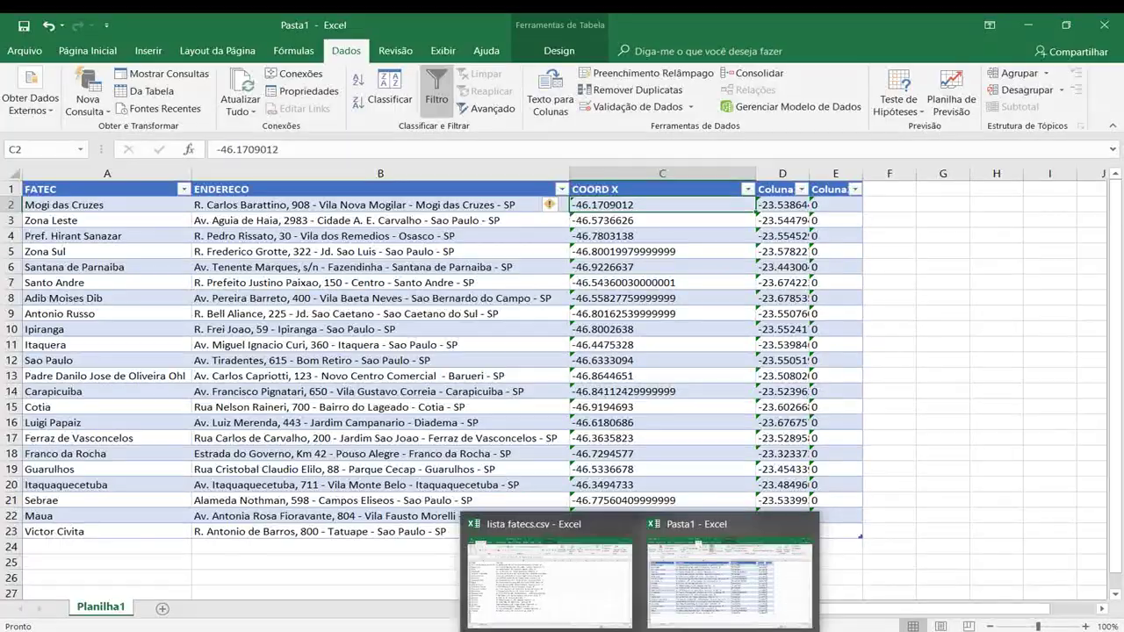
Check the coordinate grid in Google Earth Pro, return to the Pasta1 workbook and rename the header in D1 as COORD Y
{"action": "key", "text": "alt+Tab"}
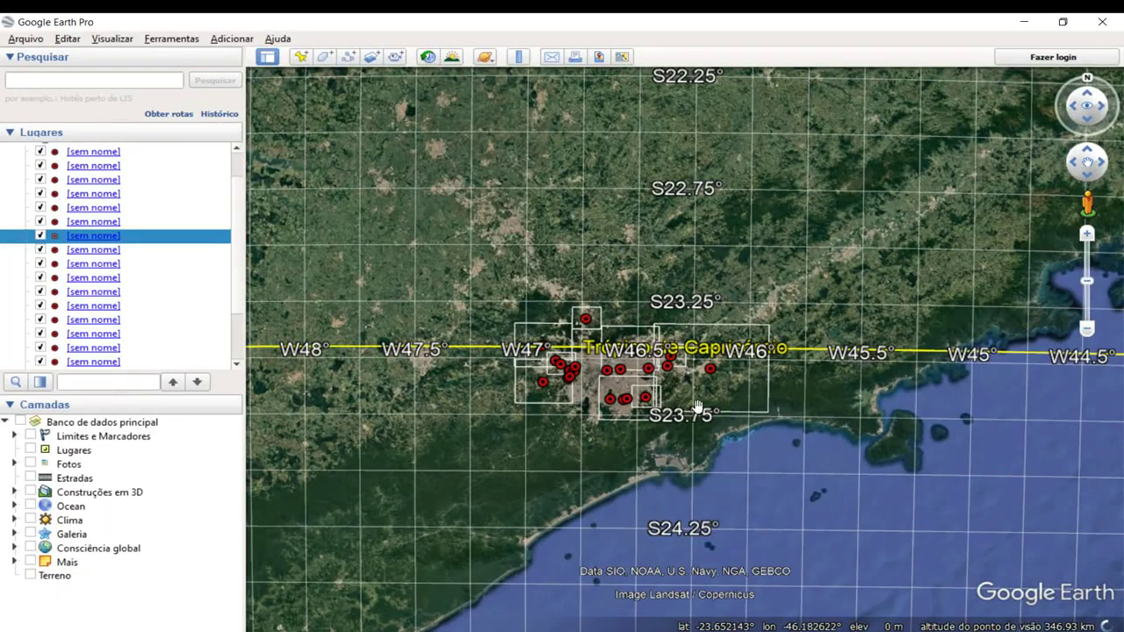
{"action": "key", "text": "alt+Tab"}
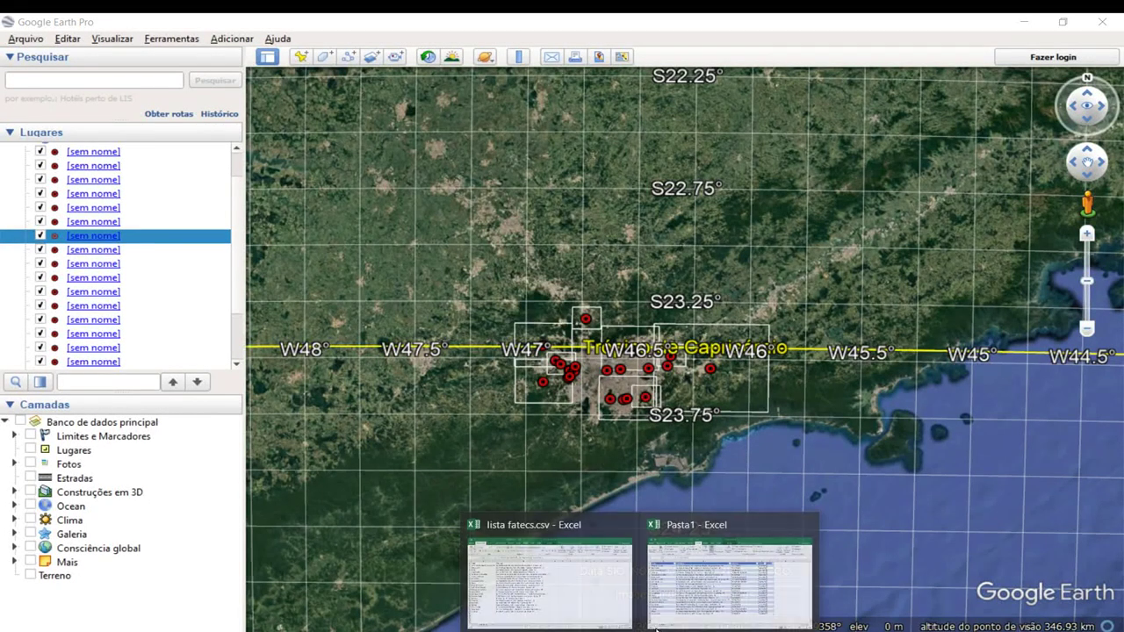
{"action": "left_click", "coordinate": [699, 186]}
{"action": "left_click", "coordinate": [780, 189]}
{"action": "type", "text": "COORD"}
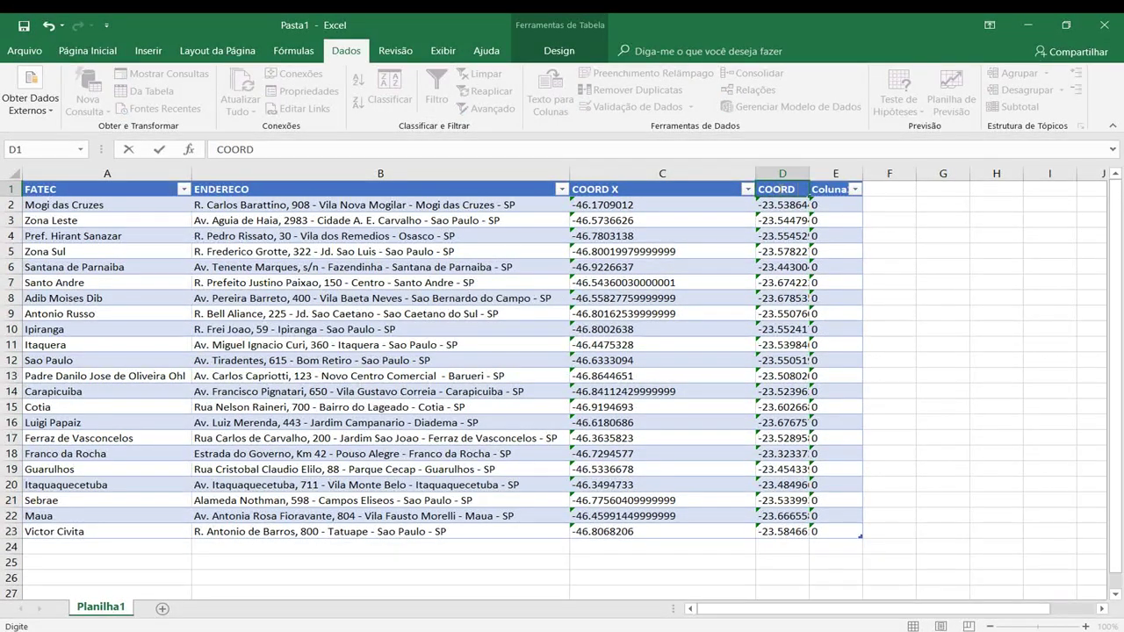
{"action": "key", "text": "Return"}
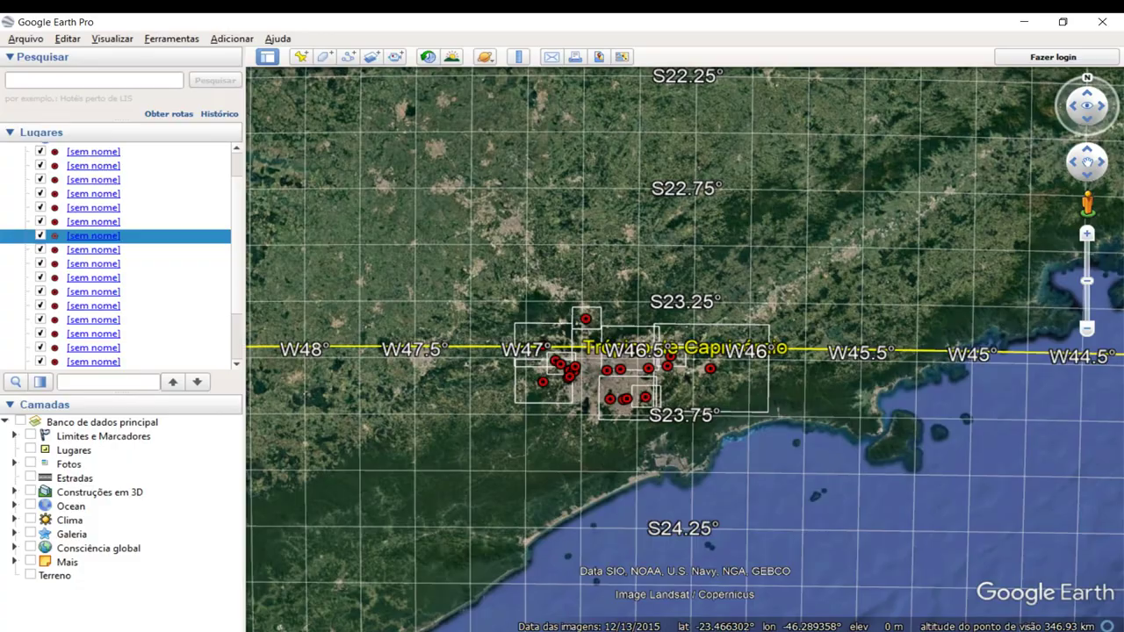
Back in the Pasta1 workbook, delete the Coluna2 column E and fit the width of the COORD Y column to its contents
{"action": "left_click", "coordinate": [753, 571]}
{"action": "left_click", "coordinate": [830, 166]}
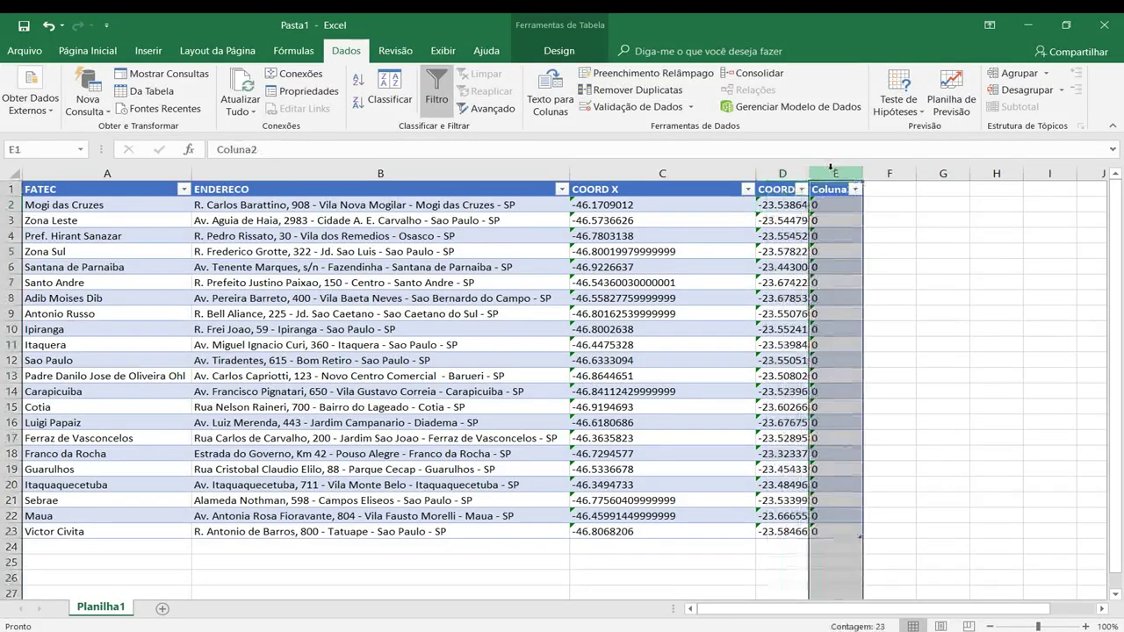
{"action": "right_click", "coordinate": [830, 168]}
{"action": "left_click", "coordinate": [869, 295]}
{"action": "left_click", "coordinate": [784, 237]}
{"action": "left_click", "coordinate": [786, 297]}
{"action": "double_click", "coordinate": [809, 173]}
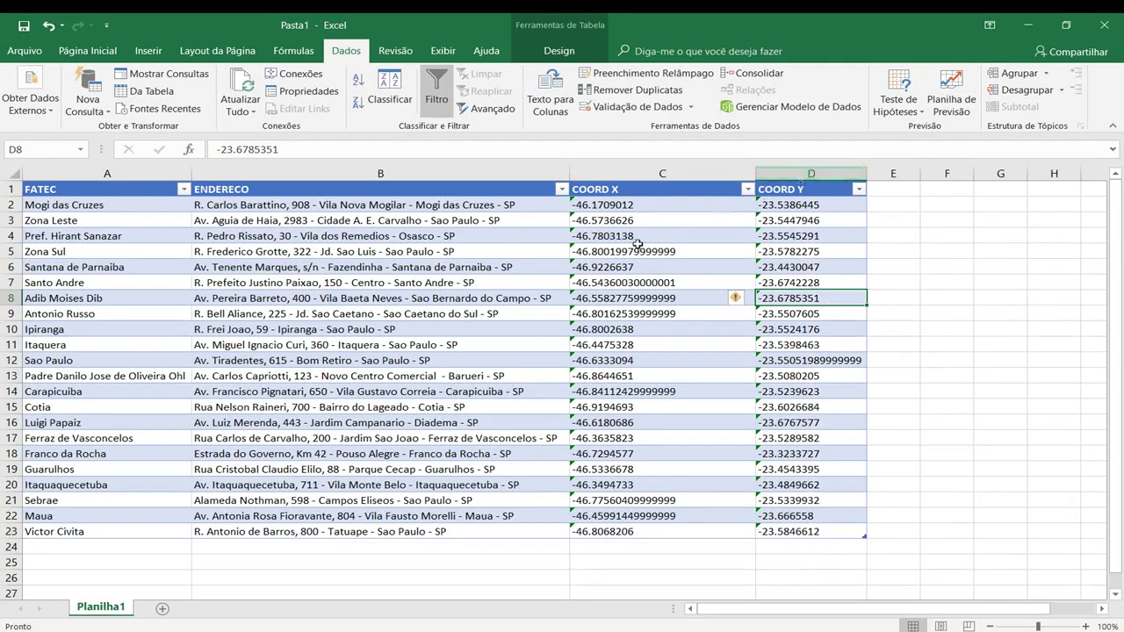
Review the COORD X and COORD Y values alongside the Fatec names and addresses in the table
{"action": "left_click", "coordinate": [637, 246]}
{"action": "left_click_drag", "start_coordinate": [803, 531], "coordinate": [658, 301]}
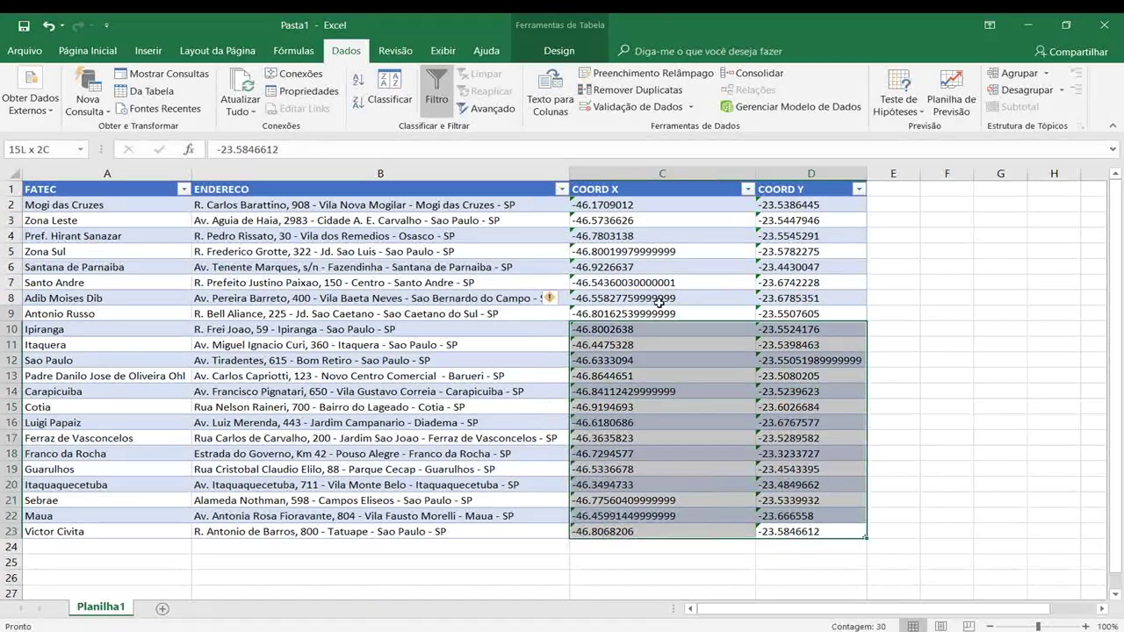
{"action": "left_click", "coordinate": [386, 299]}
{"action": "left_click", "coordinate": [115, 205]}
{"action": "left_click", "coordinate": [413, 330]}
{"action": "left_click", "coordinate": [439, 423]}
{"action": "left_click", "coordinate": [366, 298]}
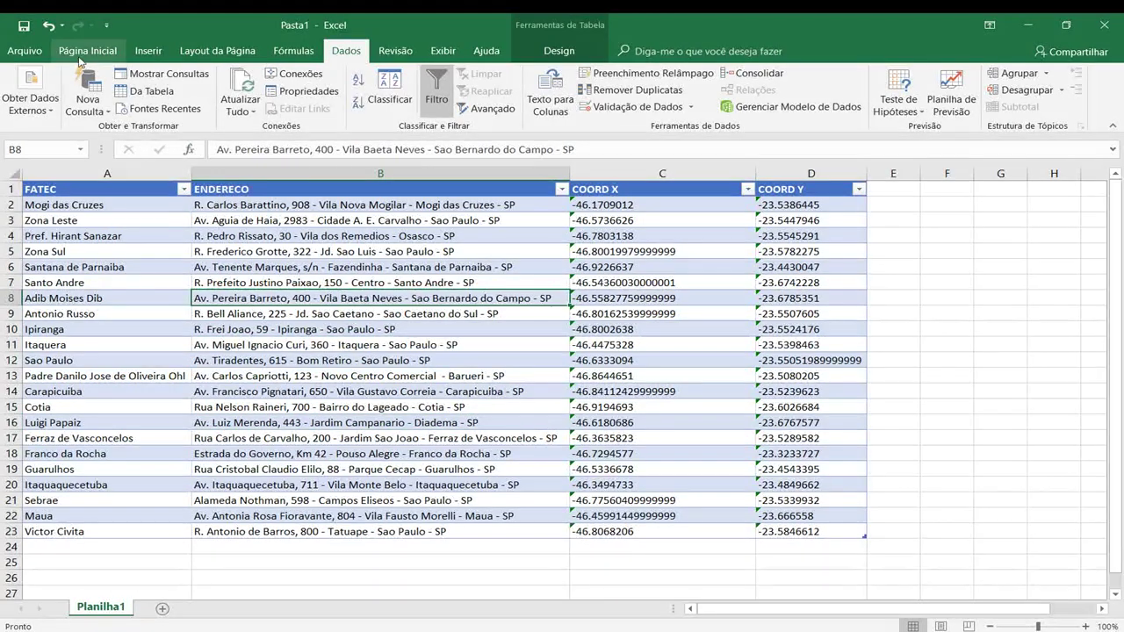
Save the workbook in the Downloads folder as lista fatecs2.xlsx
{"action": "left_click", "coordinate": [24, 50]}
{"action": "left_click", "coordinate": [47, 189]}
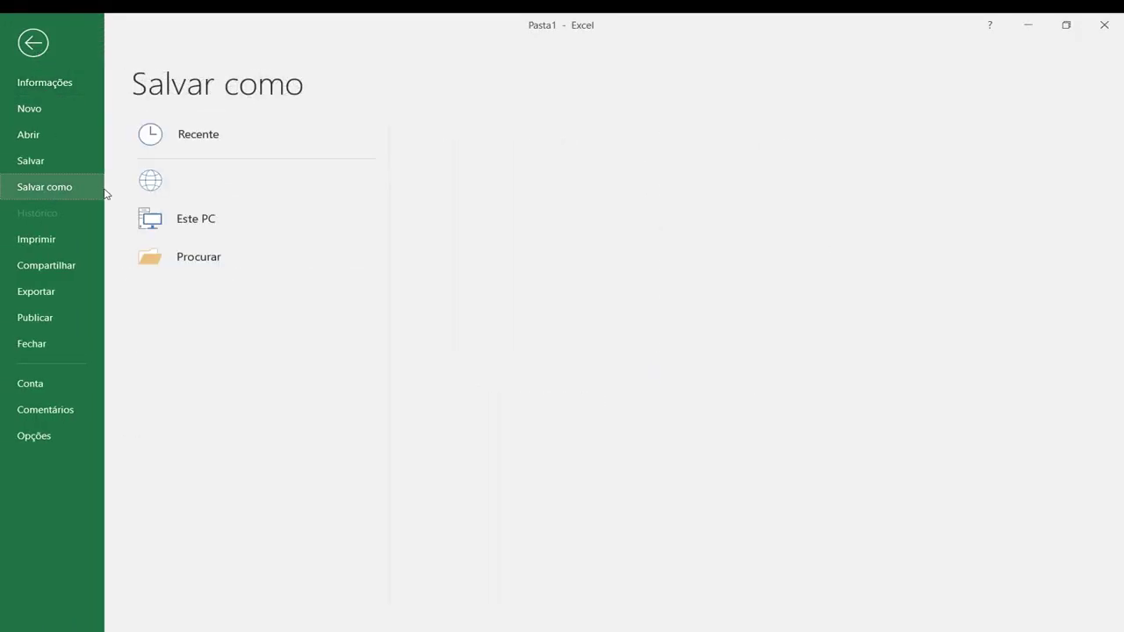
{"action": "left_click", "coordinate": [200, 297]}
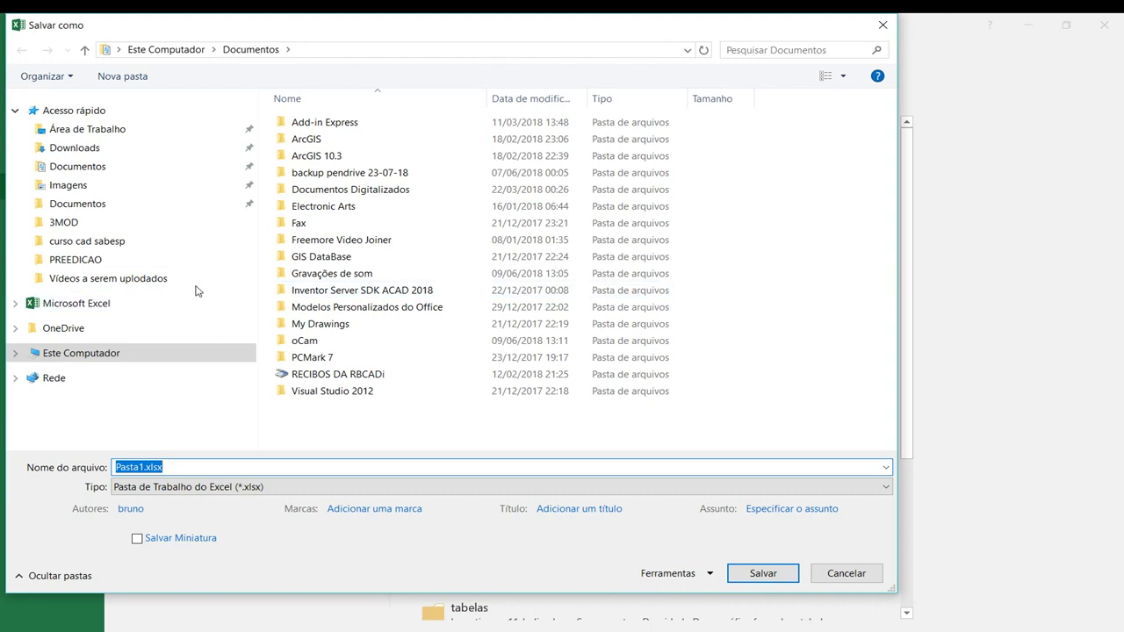
{"action": "left_click", "coordinate": [79, 149]}
{"action": "left_click", "coordinate": [324, 139]}
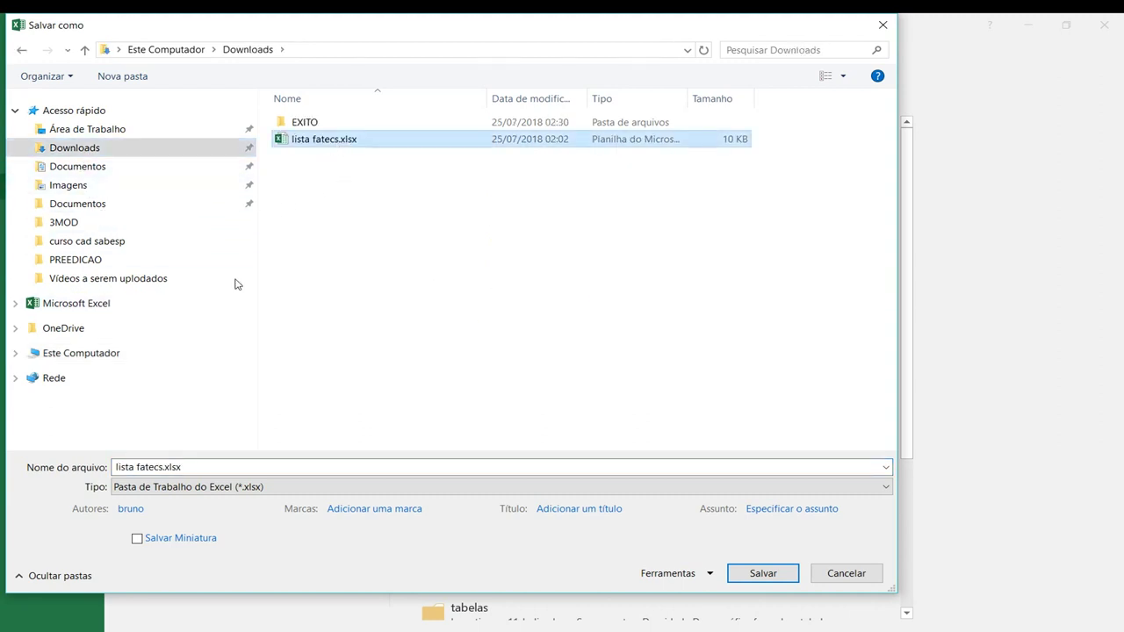
{"action": "left_click", "coordinate": [161, 466]}
{"action": "left_click", "coordinate": [164, 466]}
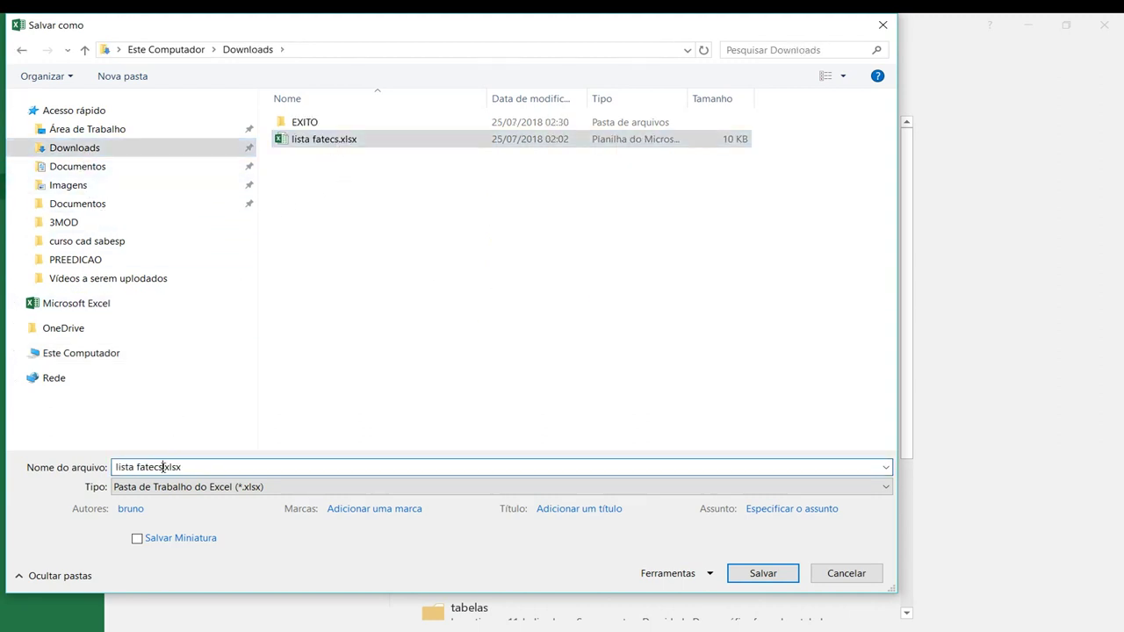
{"action": "type", "text": "1"}
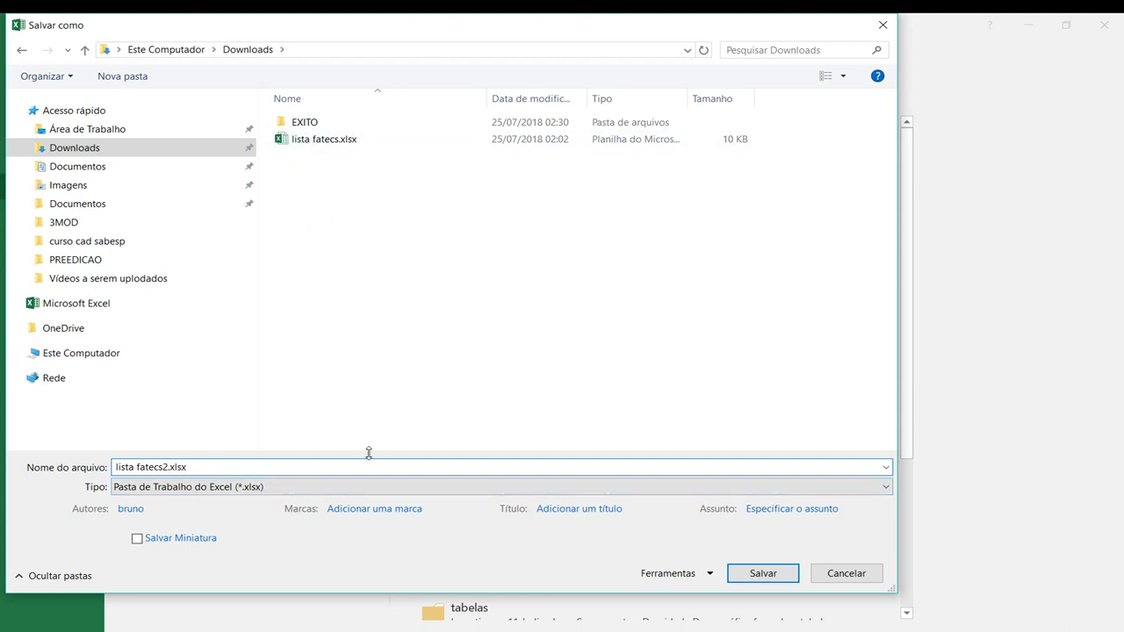
{"action": "left_click", "coordinate": [734, 578]}
Look over the saved table, from the Mogi das Cruzes row to the last COORD Y entries
{"action": "left_click", "coordinate": [457, 344]}
{"action": "left_click", "coordinate": [263, 237]}
{"action": "left_click", "coordinate": [116, 205]}
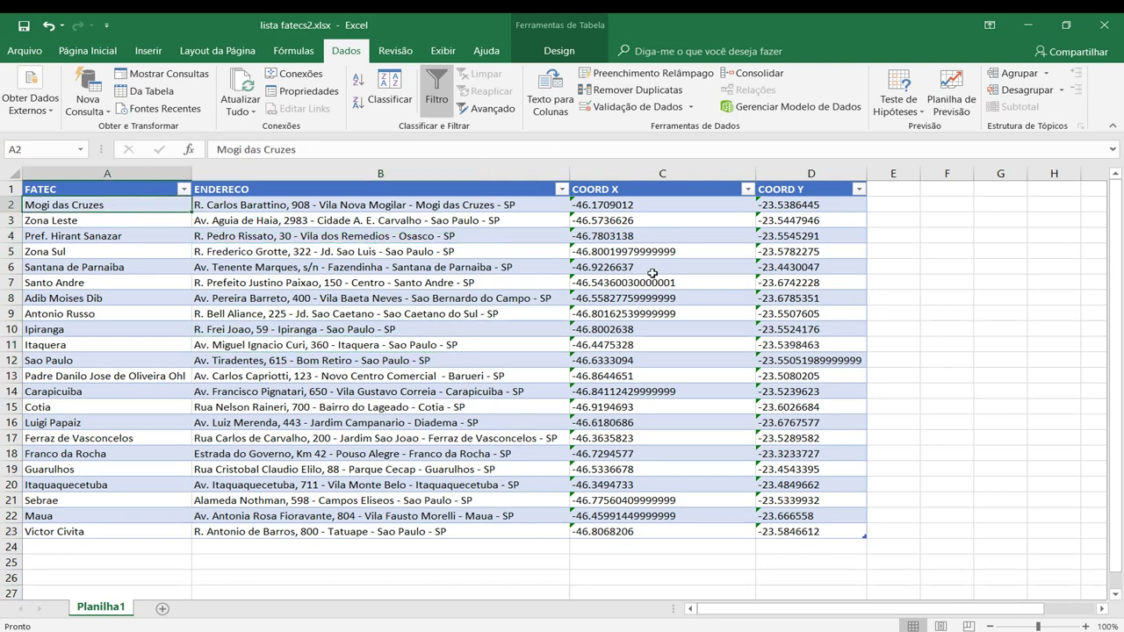
{"action": "left_click", "coordinate": [813, 526]}
{"action": "left_click", "coordinate": [79, 252]}
{"action": "left_click", "coordinate": [112, 205]}
{"action": "left_click", "coordinate": [264, 267]}
{"action": "left_click", "coordinate": [139, 208]}
Save a copy in Downloads as lista fatecs2.csv in the CSV (separado por vírgulas) format, accepting the loss of unsupported features
{"action": "left_click", "coordinate": [24, 50]}
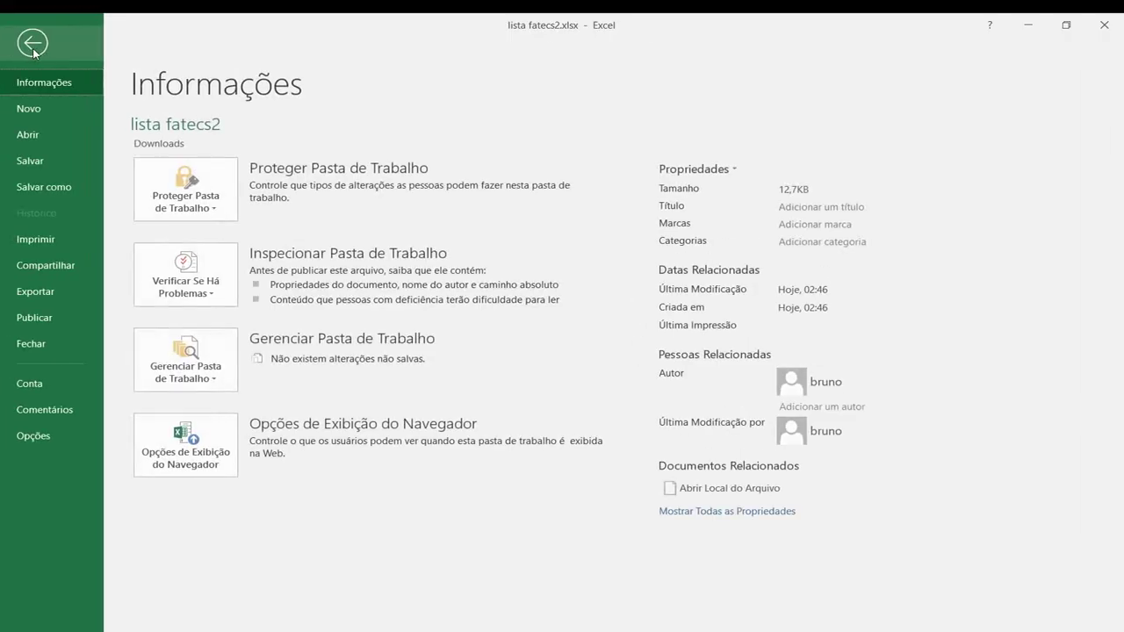
{"action": "left_click", "coordinate": [68, 185]}
{"action": "left_click", "coordinate": [210, 303]}
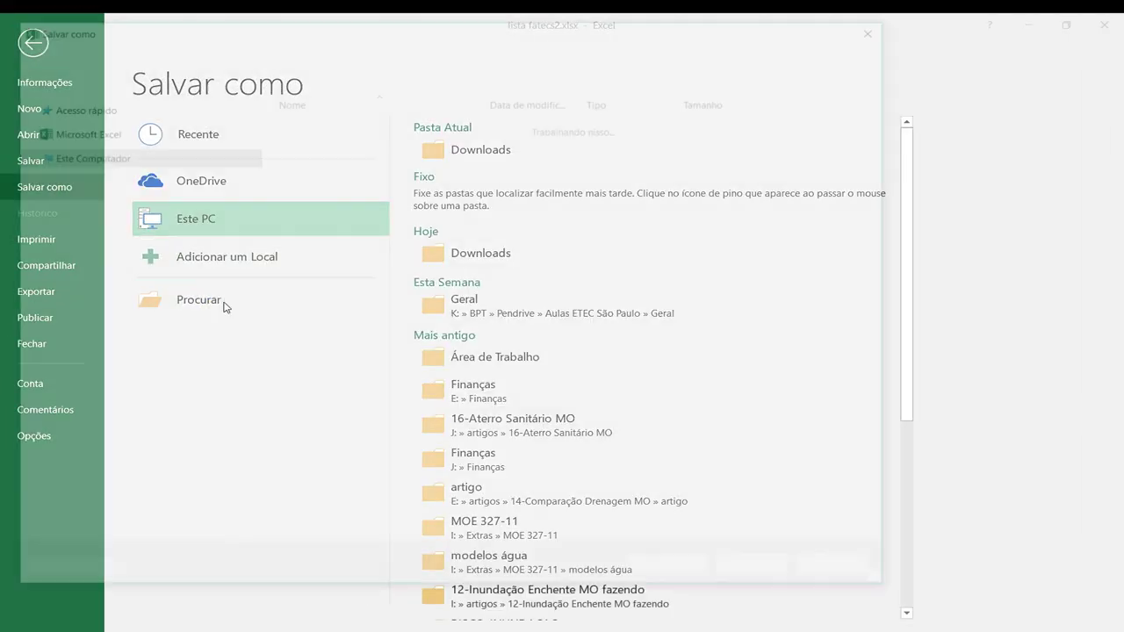
{"action": "left_click", "coordinate": [188, 487]}
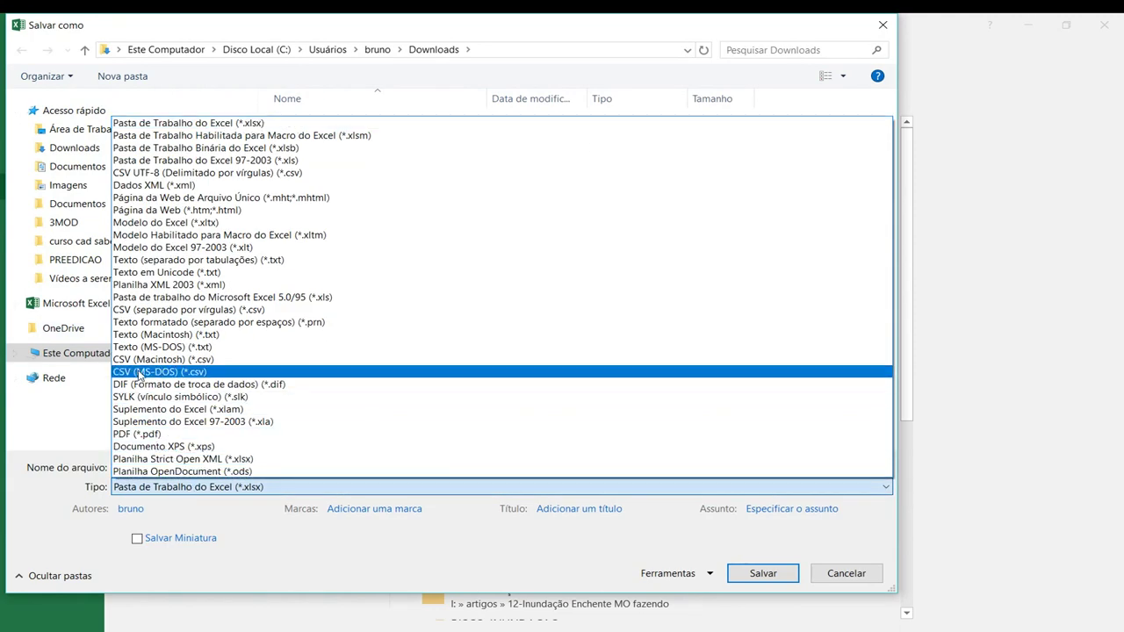
{"action": "left_click", "coordinate": [140, 311]}
{"action": "left_click", "coordinate": [213, 467]}
{"action": "left_click", "coordinate": [213, 467]}
{"action": "left_click", "coordinate": [782, 554]}
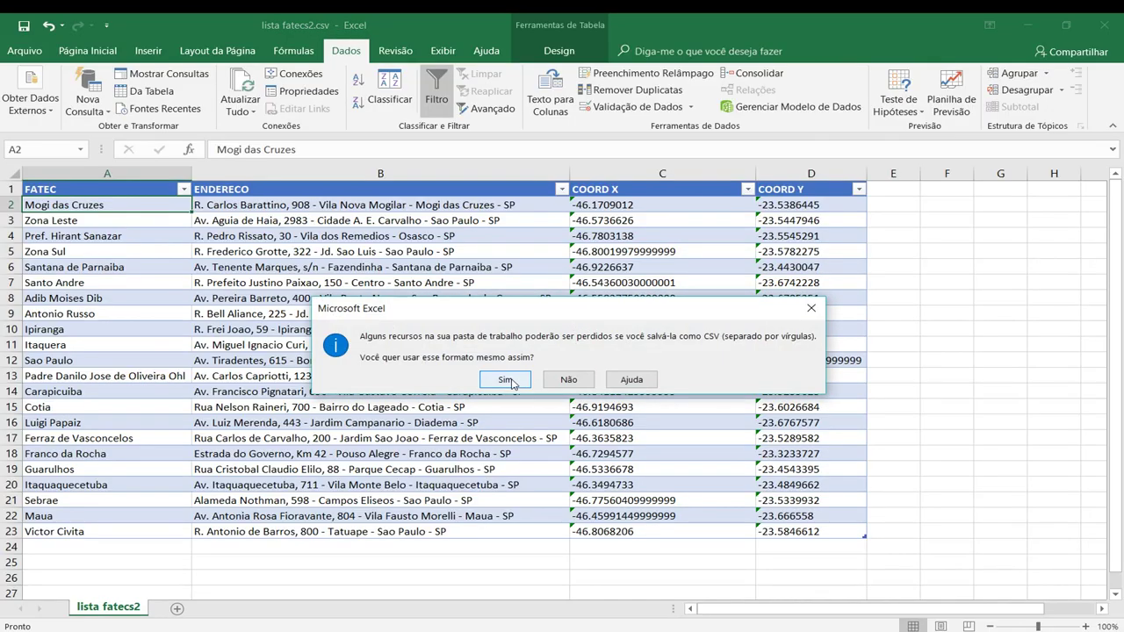
{"action": "left_click", "coordinate": [506, 383]}
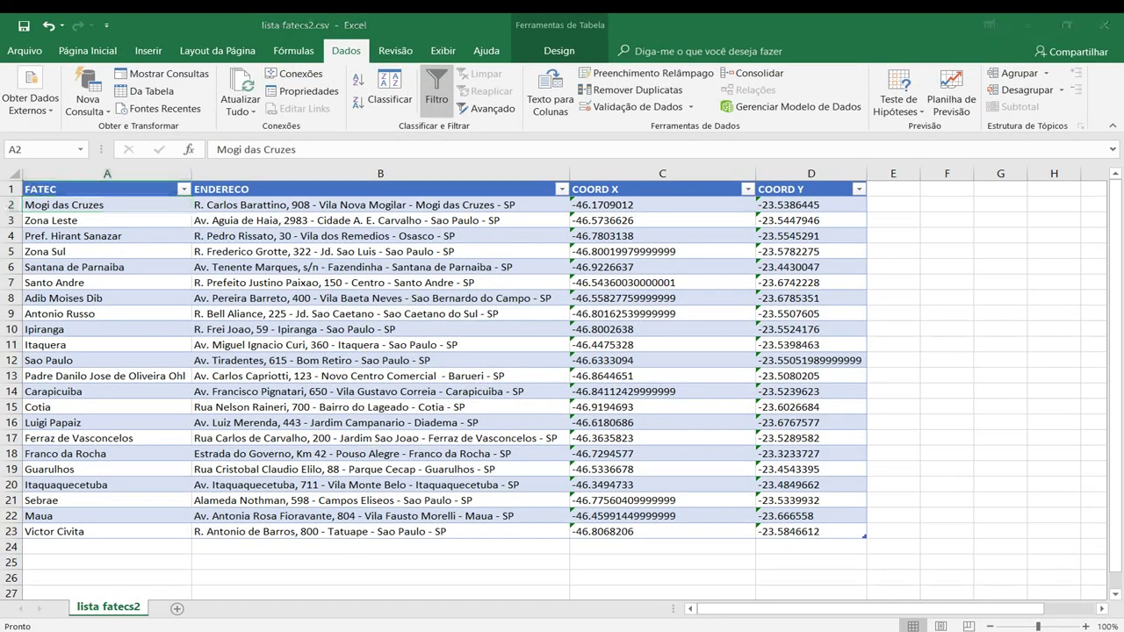
Open lista fatecs2.csv from Downloads in Bloco de notas and examine its delimiters, headers and coordinate values
{"action": "left_click", "coordinate": [363, 567]}
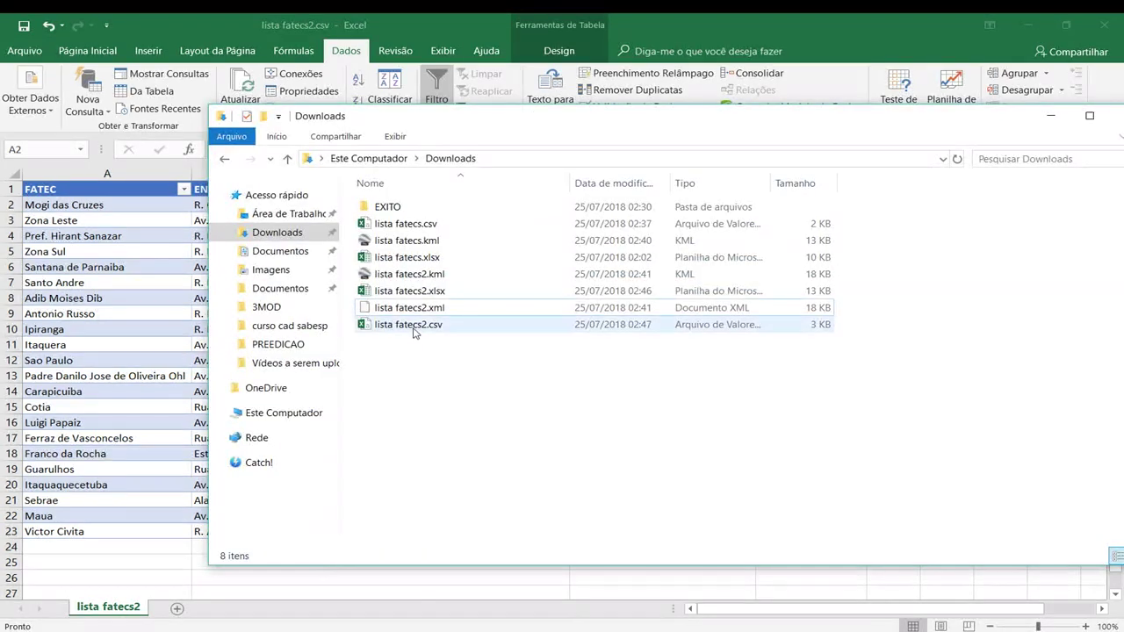
{"action": "right_click", "coordinate": [415, 327]}
{"action": "mouse_move", "coordinate": [547, 439]}
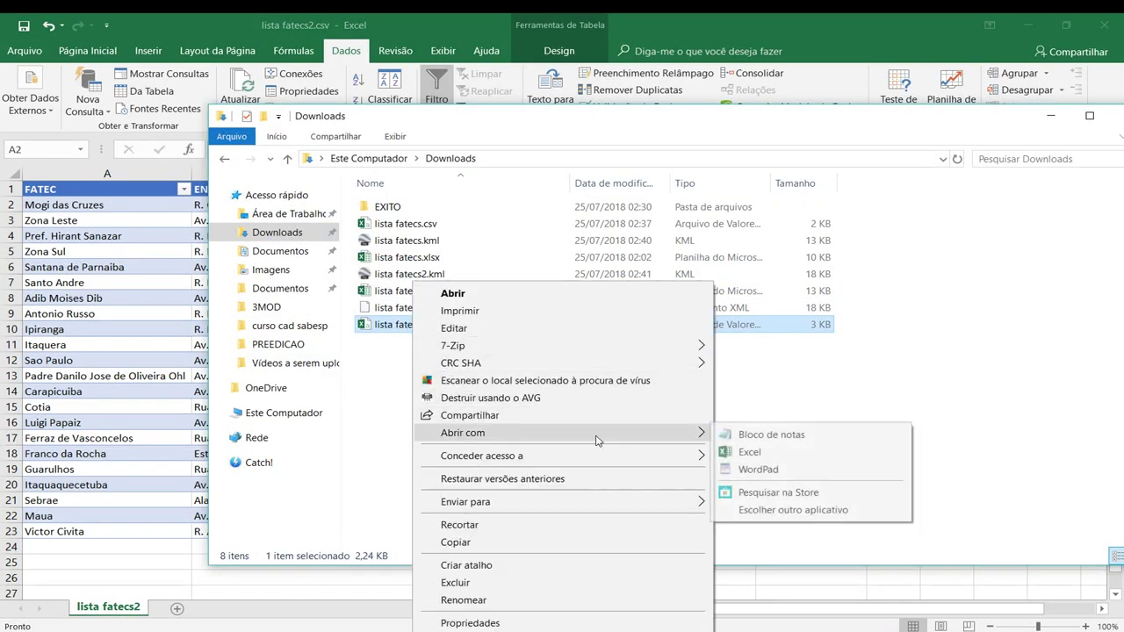
{"action": "left_click", "coordinate": [755, 435]}
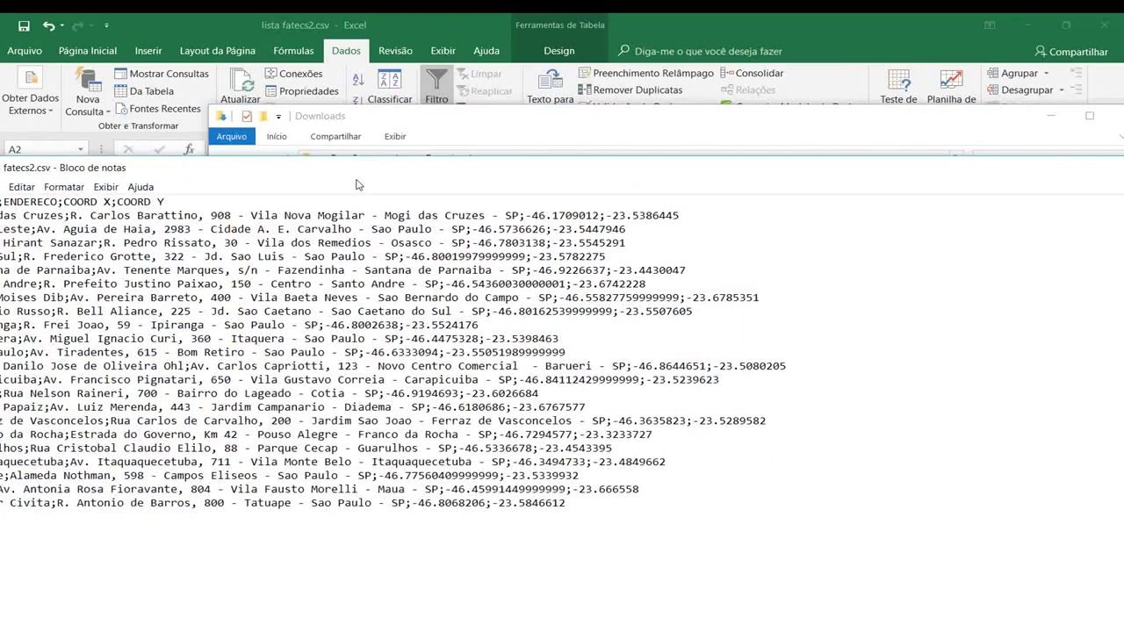
{"action": "left_click_drag", "start_coordinate": [361, 167], "coordinate": [612, 149]}
{"action": "double_click", "coordinate": [612, 149]}
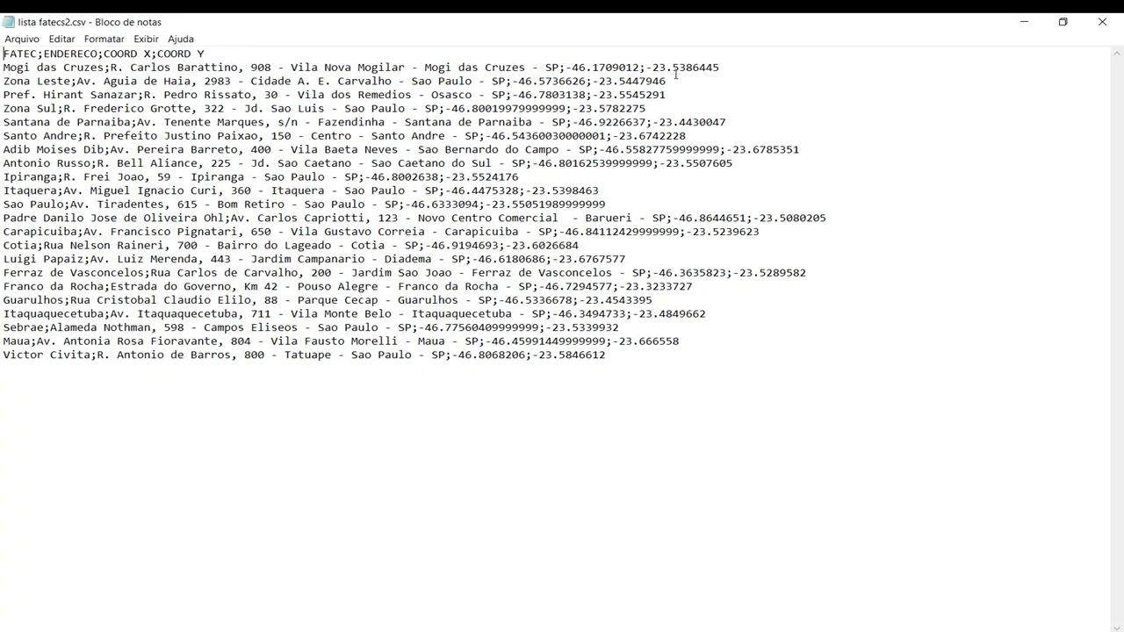
{"action": "left_click", "coordinate": [685, 259]}
{"action": "left_click_drag", "start_coordinate": [489, 272], "coordinate": [456, 190]}
{"action": "left_click", "coordinate": [464, 286]}
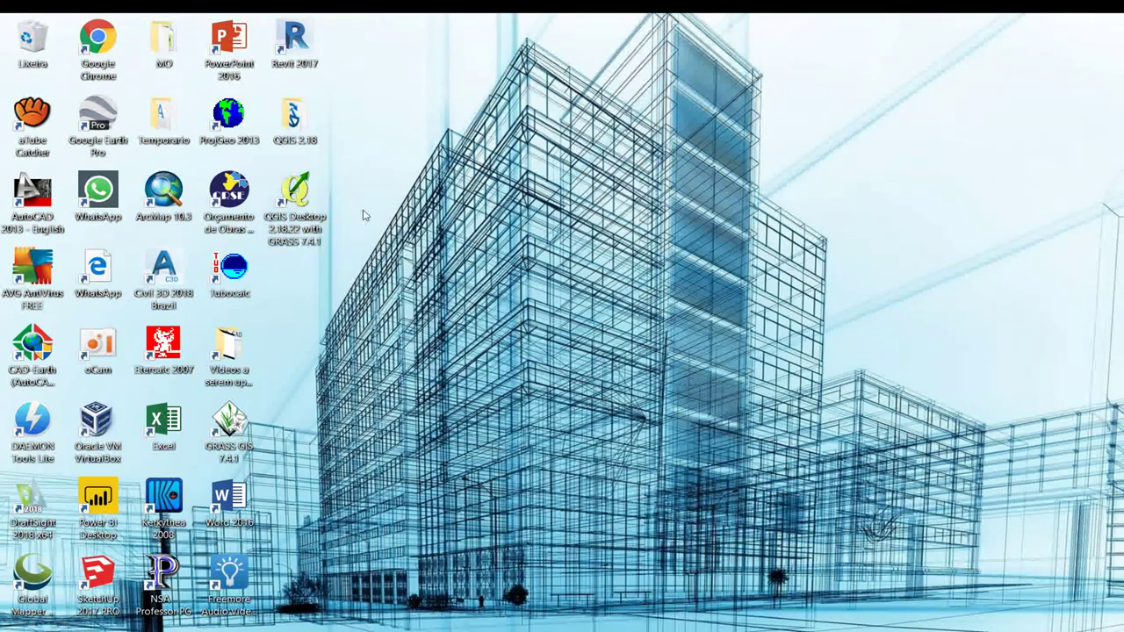
Launch QGIS Desktop 2.18.22 as administrator, closing Google Earth Pro and the QGIS start-up dialog
{"action": "right_click", "coordinate": [284, 222]}
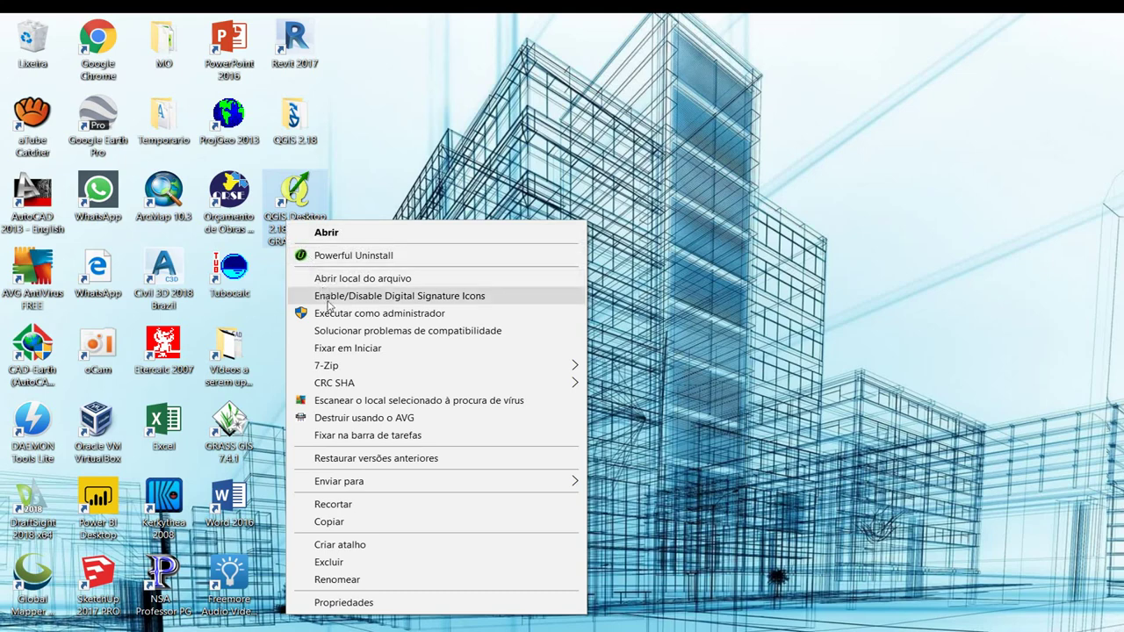
{"action": "left_click", "coordinate": [301, 312]}
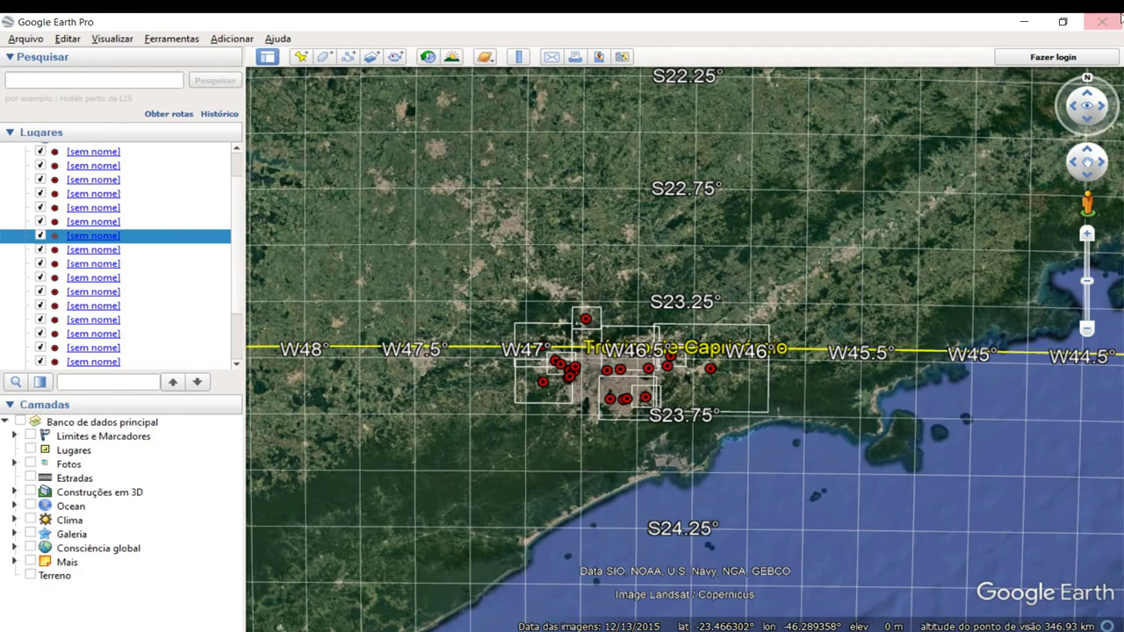
{"action": "left_click", "coordinate": [1102, 21]}
{"action": "left_click", "coordinate": [656, 350]}
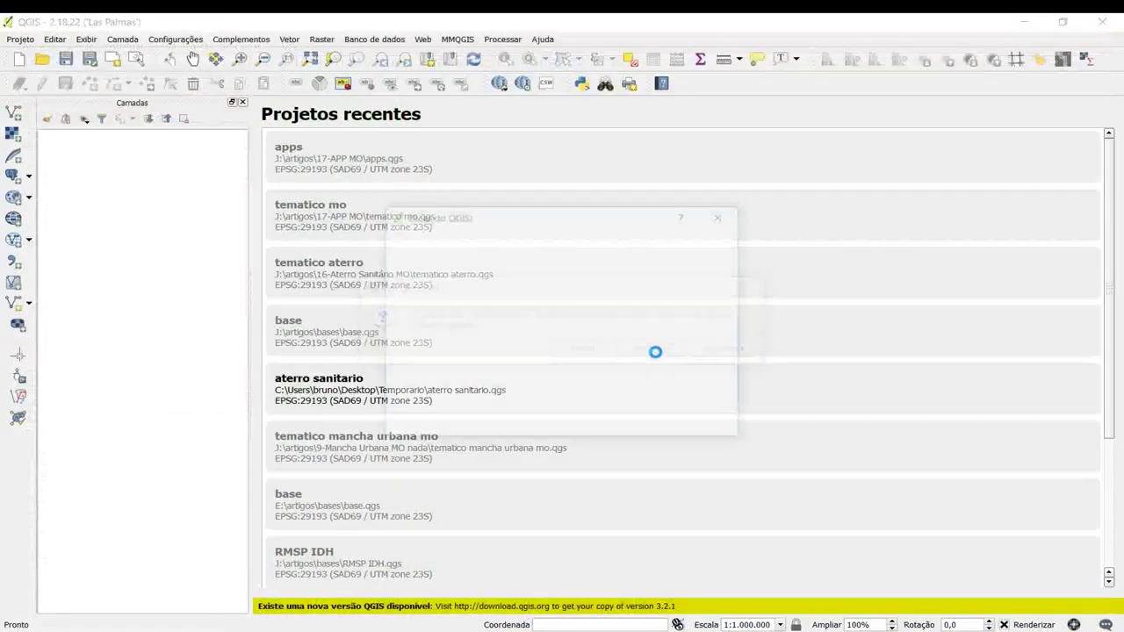
{"action": "left_click", "coordinate": [723, 216]}
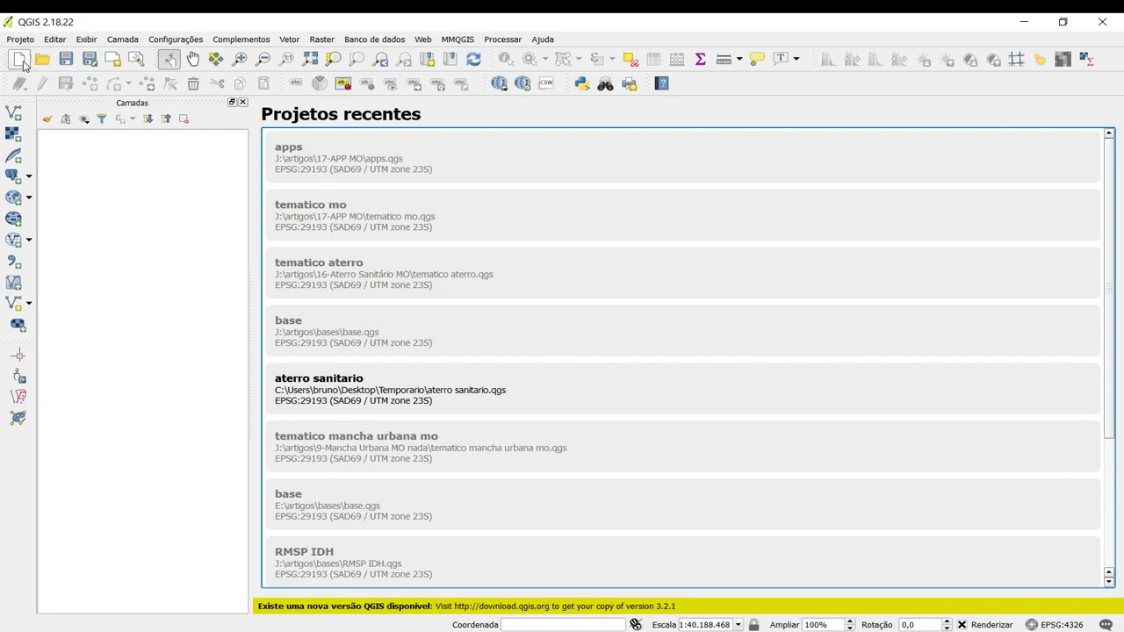
{"action": "left_click", "coordinate": [124, 40]}
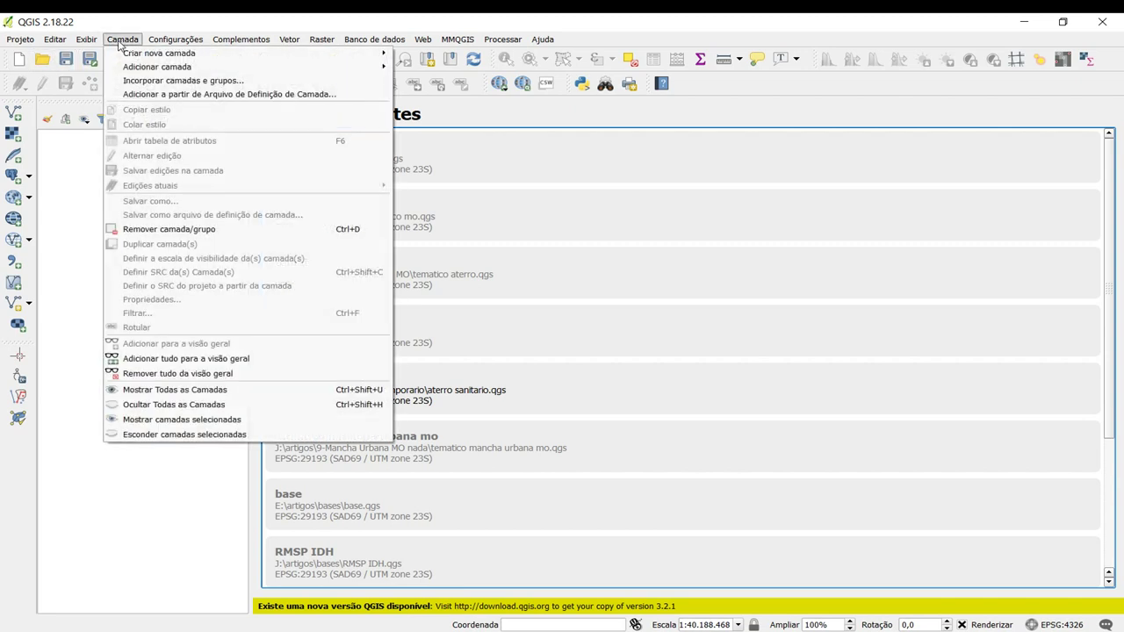
{"action": "mouse_move", "coordinate": [143, 69]}
{"action": "mouse_move", "coordinate": [137, 50]}
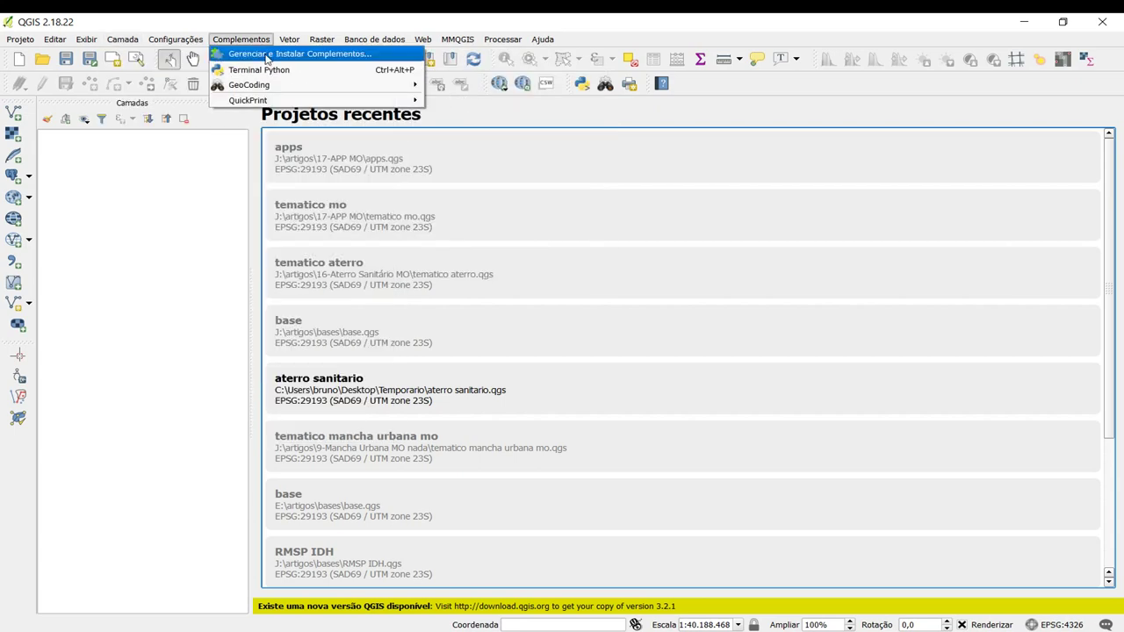
{"action": "mouse_move", "coordinate": [266, 68]}
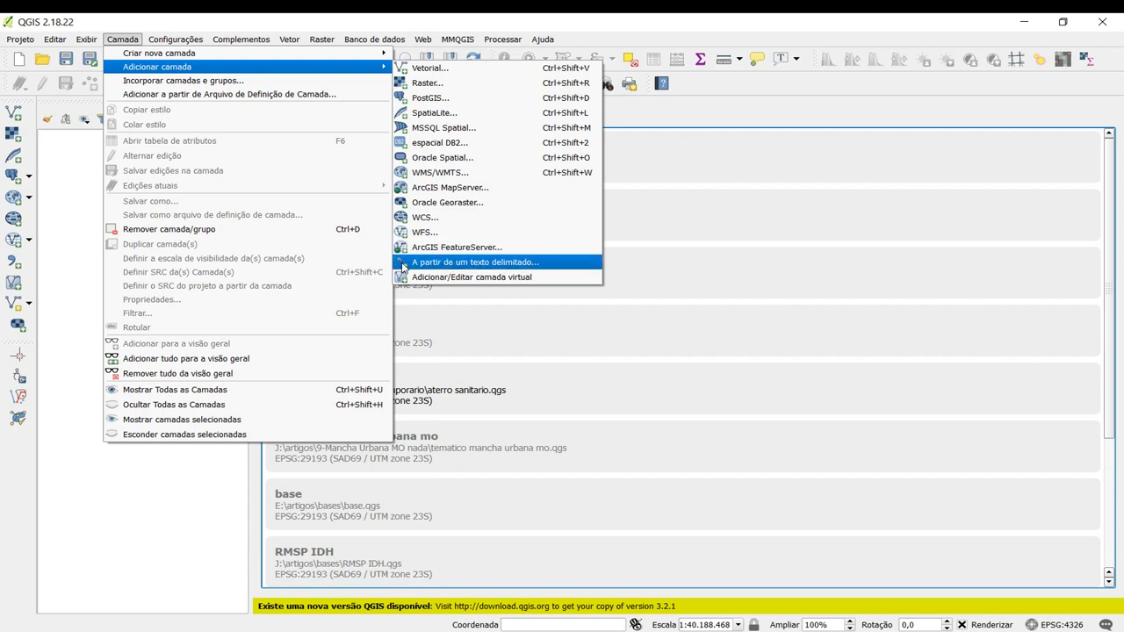
{"action": "key", "text": "Escape"}
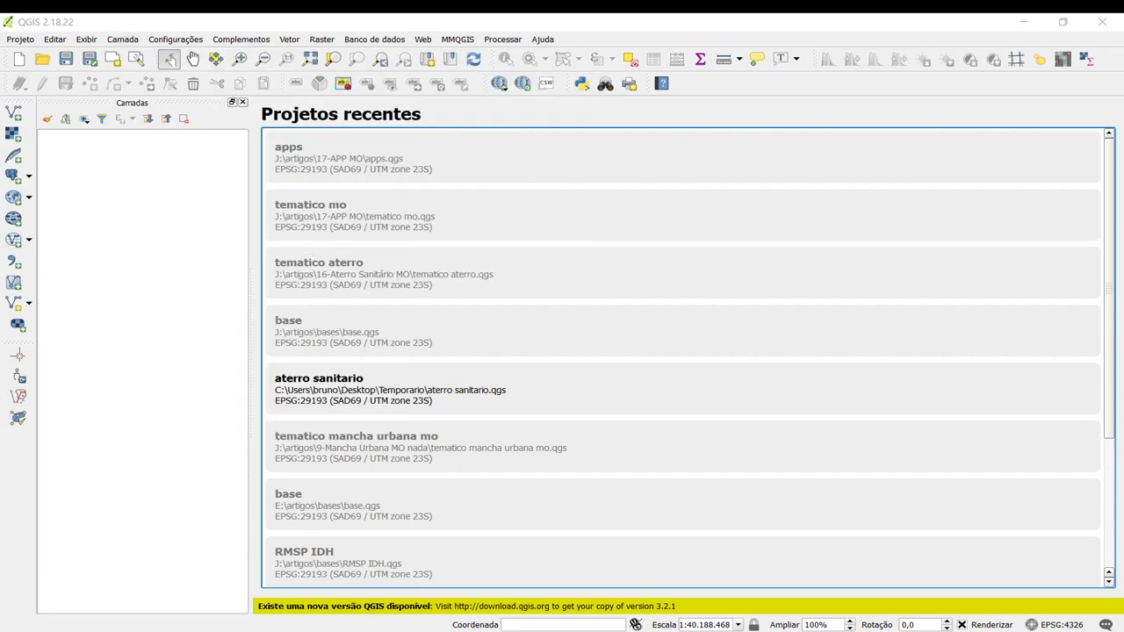
Start creating a layer from delimited text and choose lista fatecs2.csv in Downloads as its source file
{"action": "left_click", "coordinate": [13, 261]}
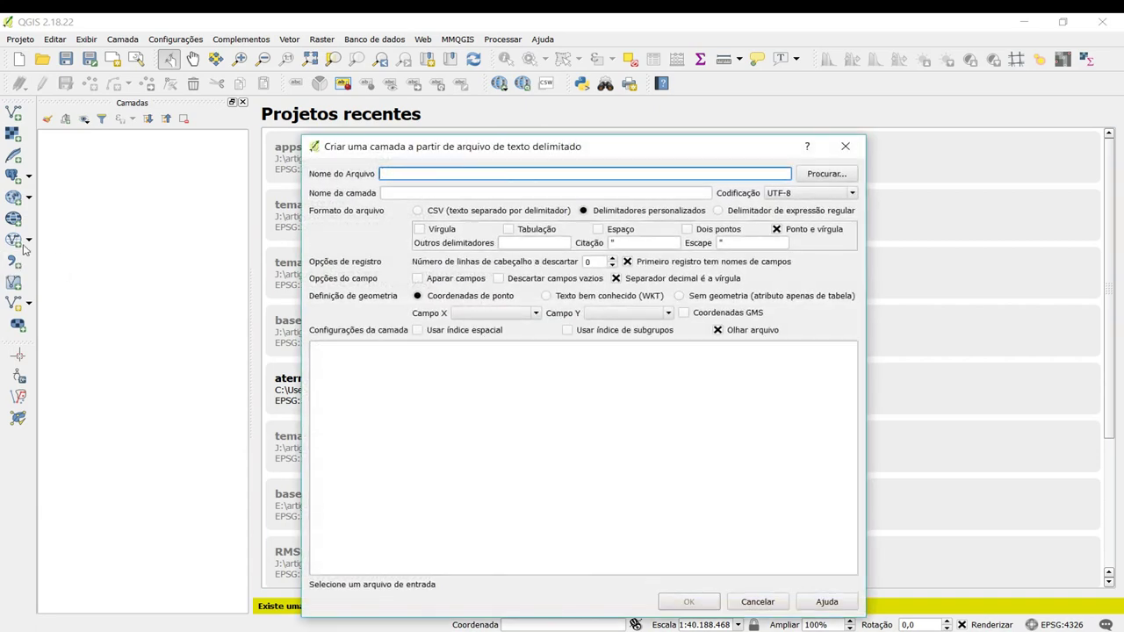
{"action": "left_click", "coordinate": [838, 175]}
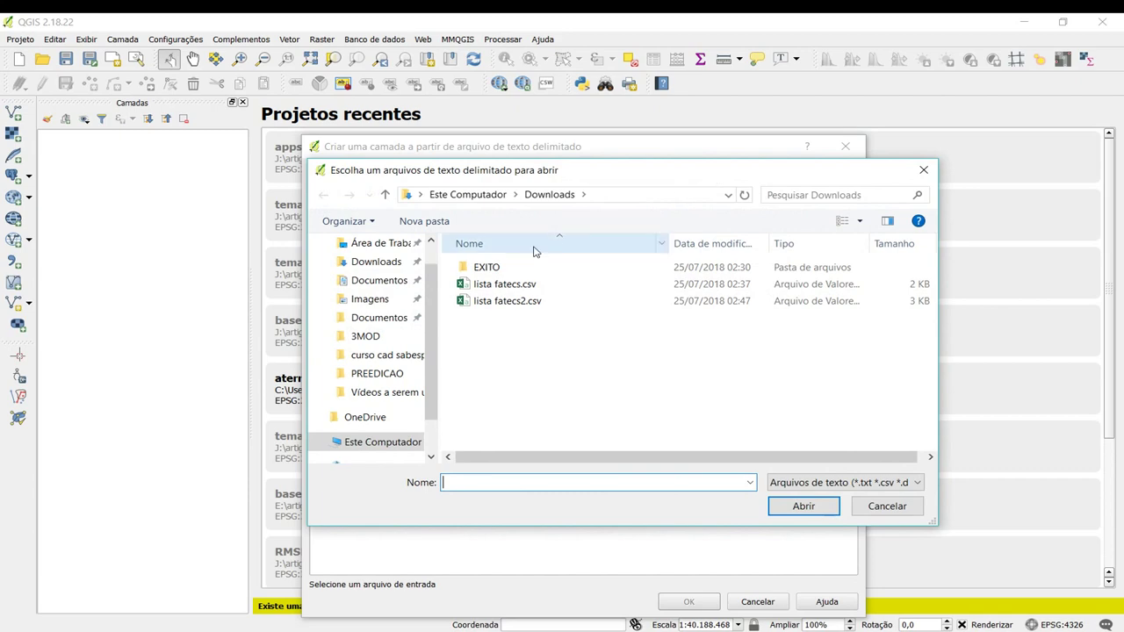
{"action": "double_click", "coordinate": [507, 301]}
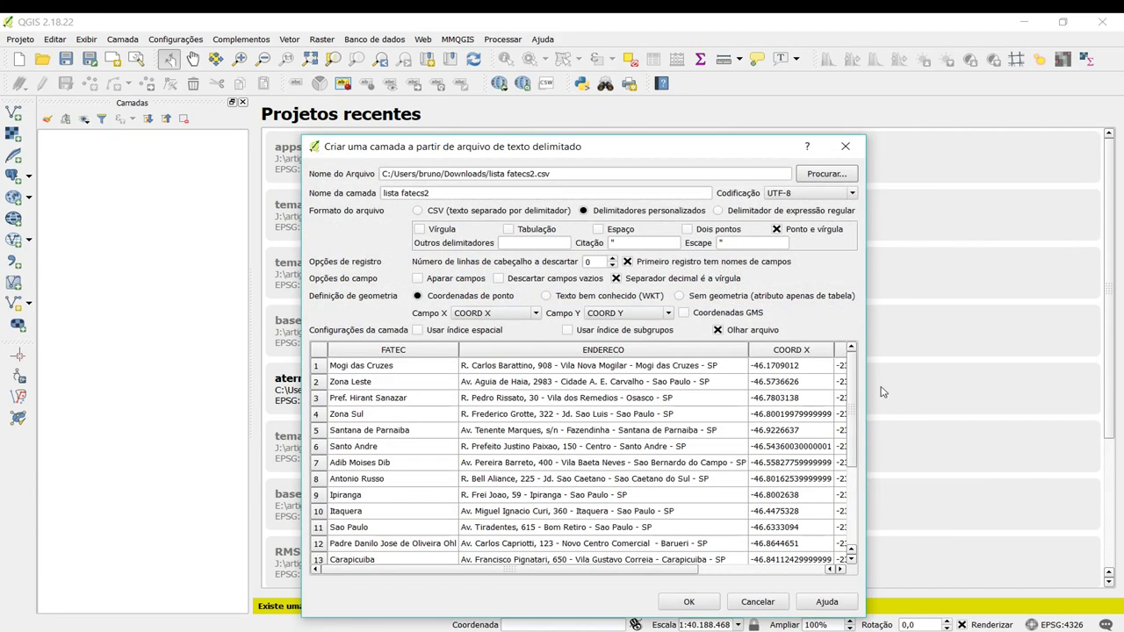
Compare the plain CSV format in the preview, keeping Delimitadores personalizados with Ponto e vírgula as the file format
{"action": "left_click_drag", "start_coordinate": [869, 386], "coordinate": [971, 404]}
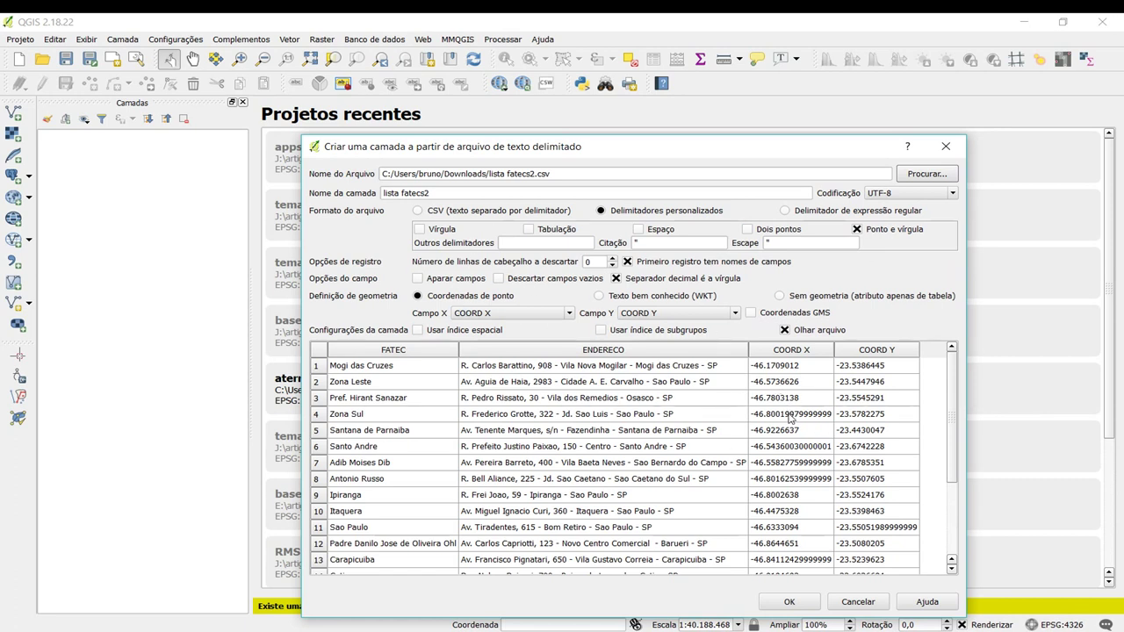
{"action": "left_click", "coordinate": [952, 431]}
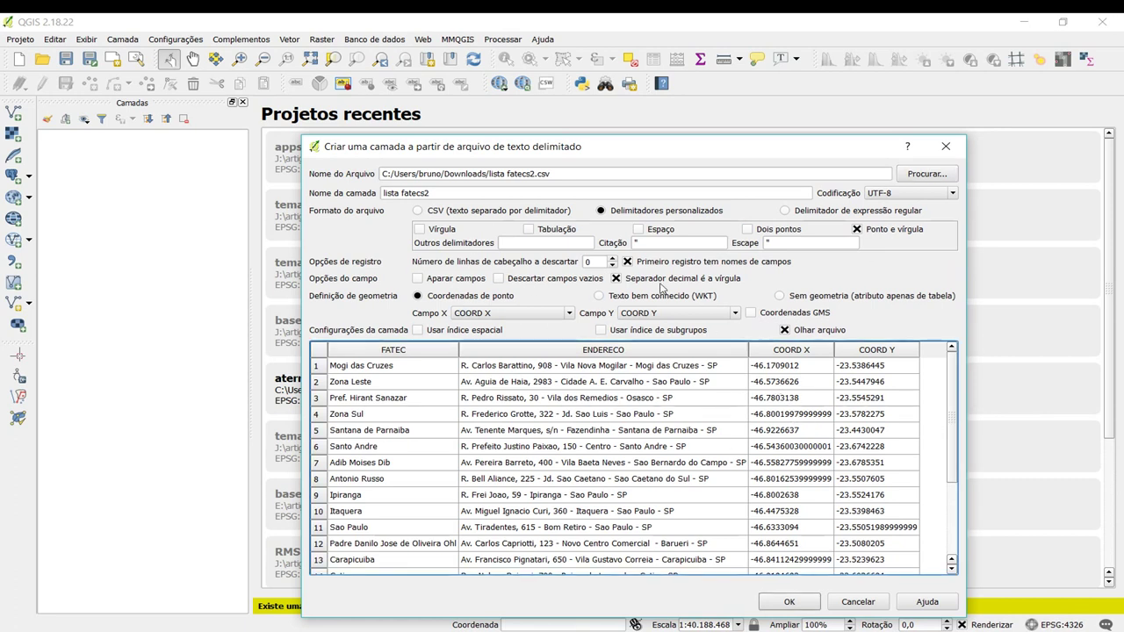
{"action": "left_click", "coordinate": [418, 212]}
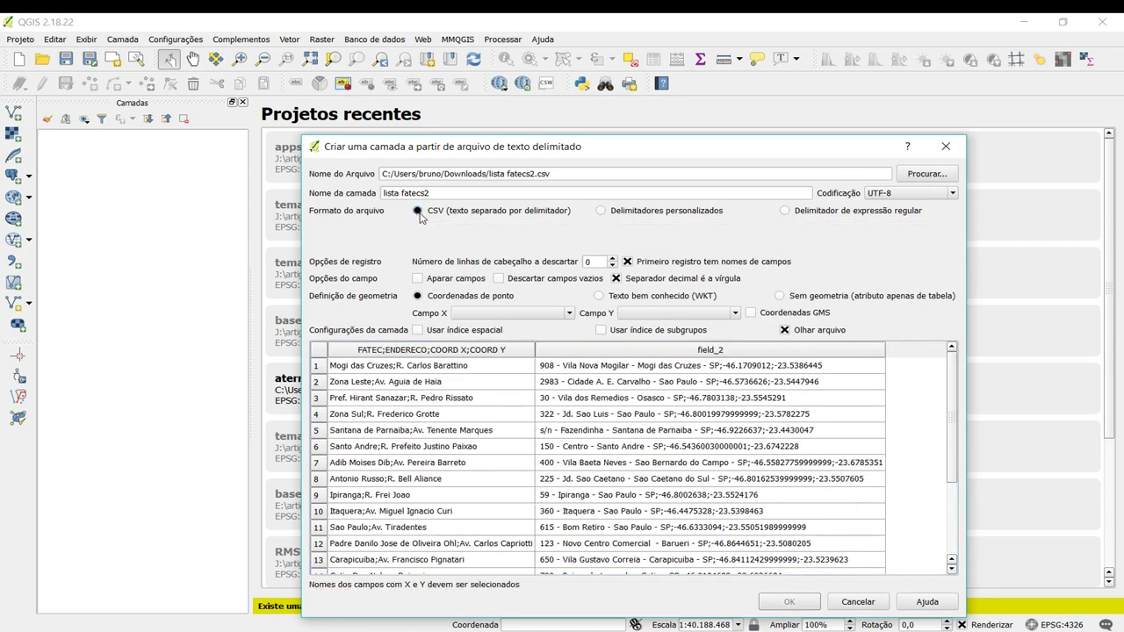
{"action": "left_click", "coordinate": [600, 212]}
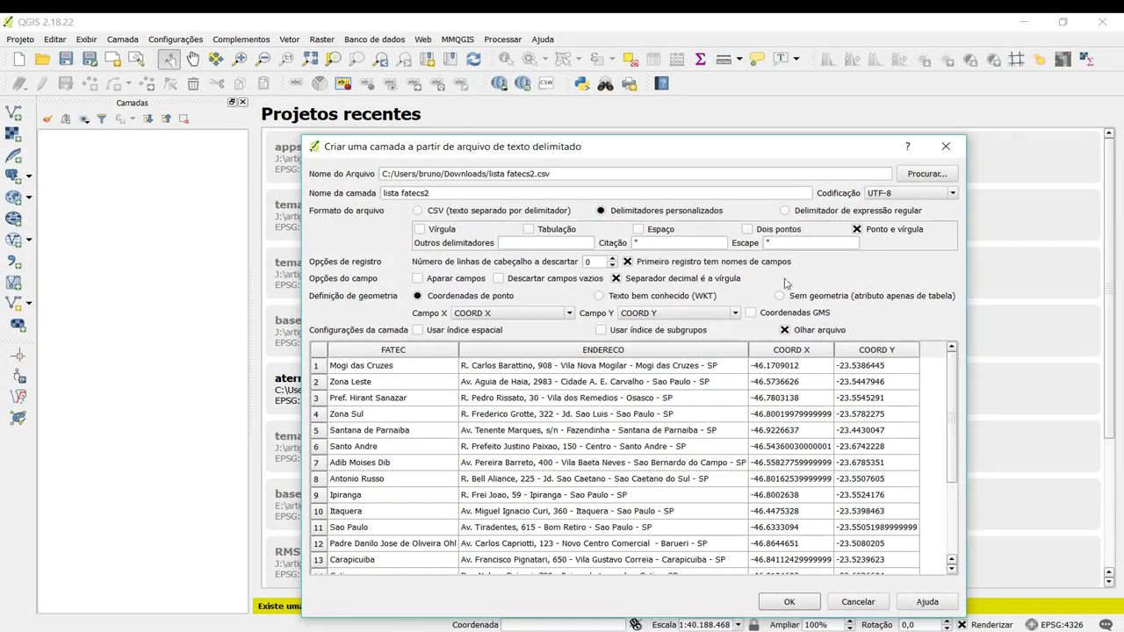
{"action": "left_click", "coordinate": [871, 232]}
{"action": "left_click", "coordinate": [860, 232]}
Assign COORD X and COORD Y as the point coordinate fields, check the sample rows and create the lista fatecs2 layer
{"action": "left_click", "coordinate": [513, 316]}
{"action": "left_click", "coordinate": [492, 345]}
{"action": "left_click", "coordinate": [634, 314]}
{"action": "left_click", "coordinate": [641, 355]}
{"action": "scroll", "coordinate": [520, 441], "scroll_direction": "down", "scroll_amount": 3}
{"action": "scroll", "coordinate": [525, 444], "scroll_direction": "up", "scroll_amount": 3}
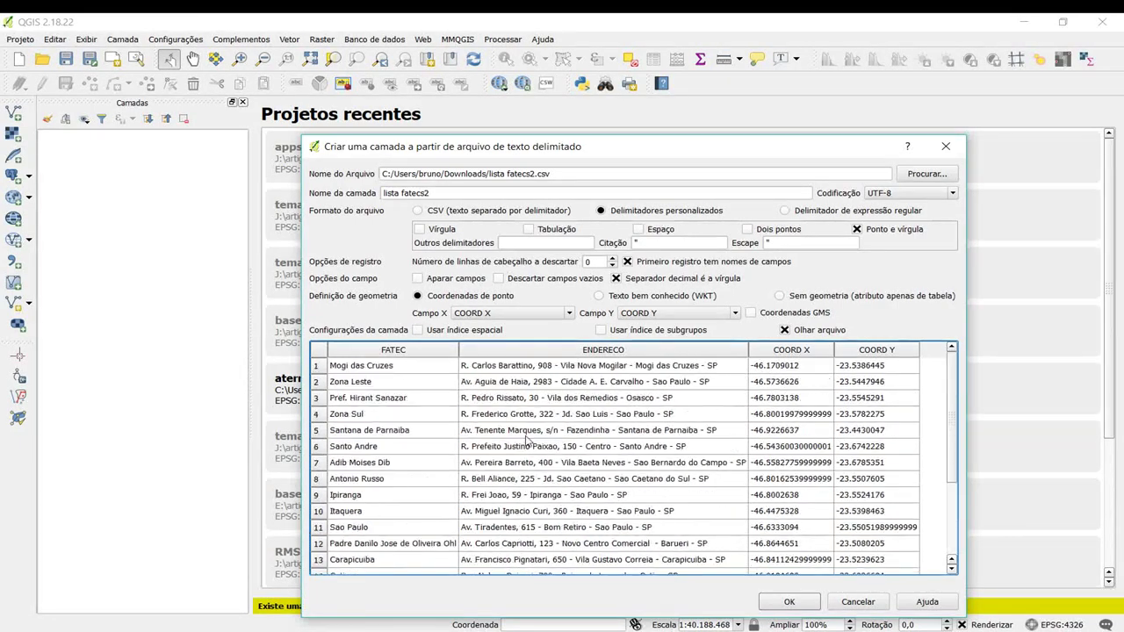
{"action": "scroll", "coordinate": [772, 436], "scroll_direction": "down", "scroll_amount": 3}
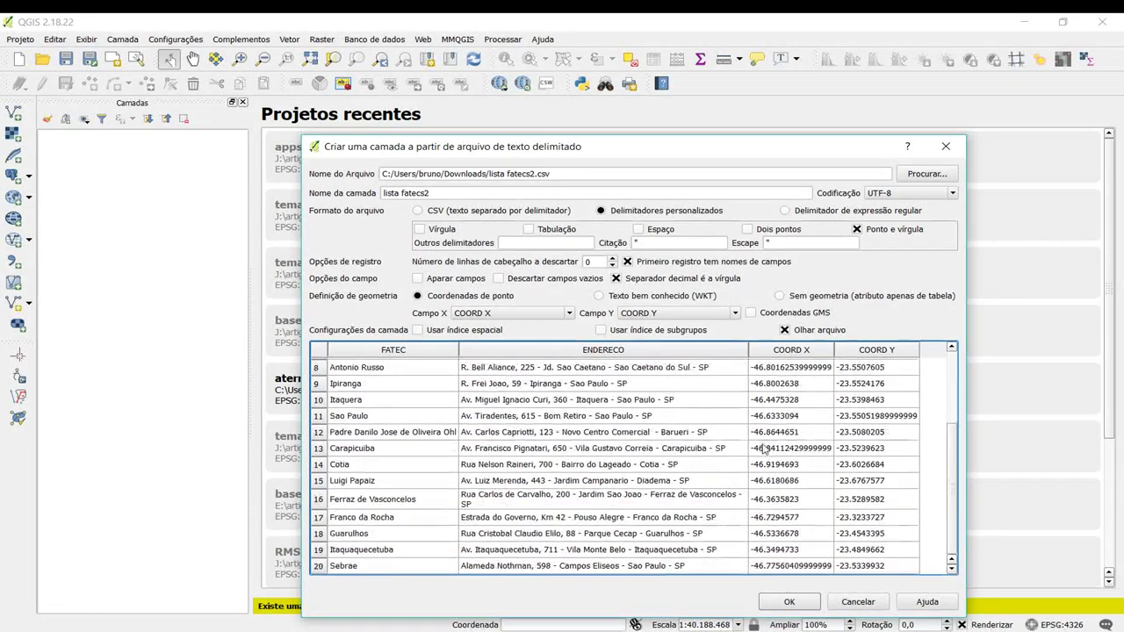
{"action": "left_click", "coordinate": [770, 602]}
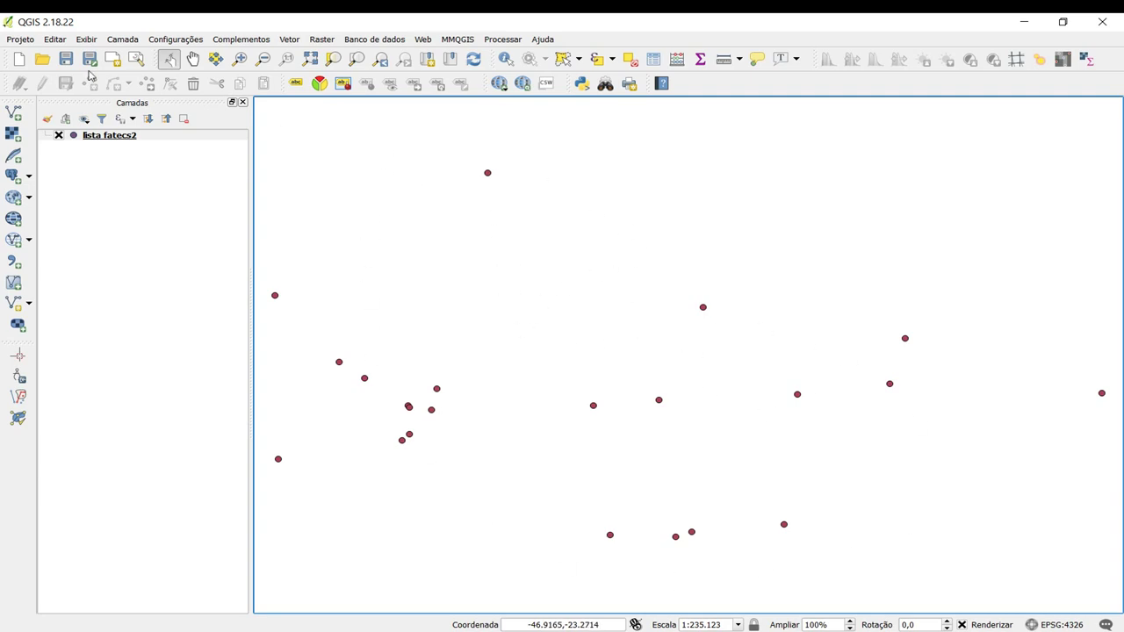
Examine the attribute table of lista fatecs2 with the FATEC and ENDERECO columns widened to fit, and close it
{"action": "right_click", "coordinate": [115, 137]}
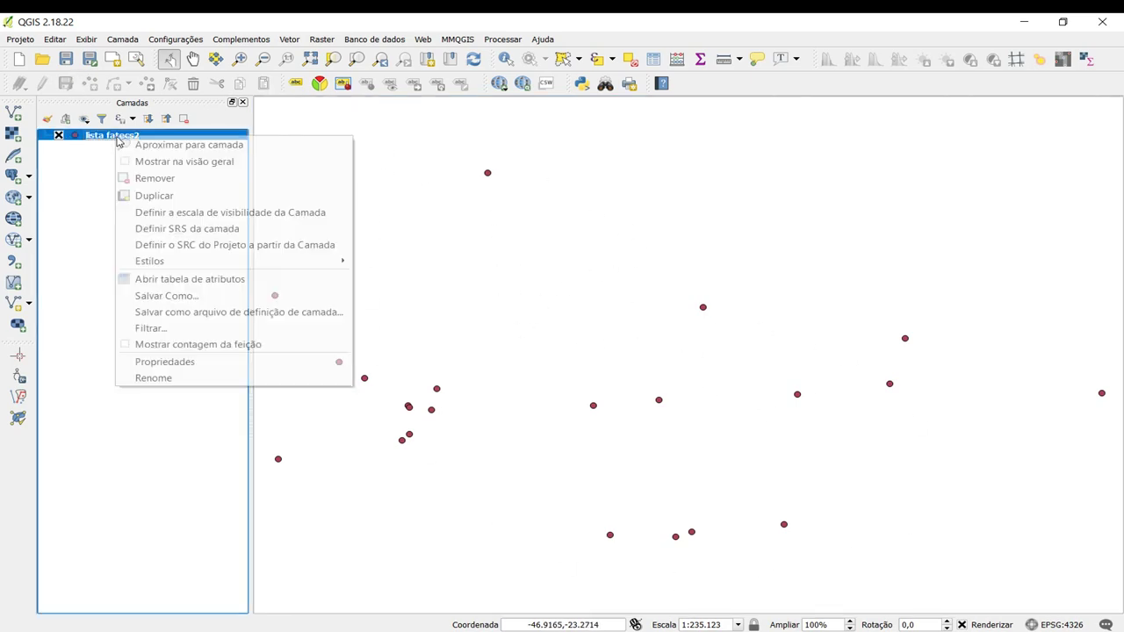
{"action": "left_click", "coordinate": [166, 278]}
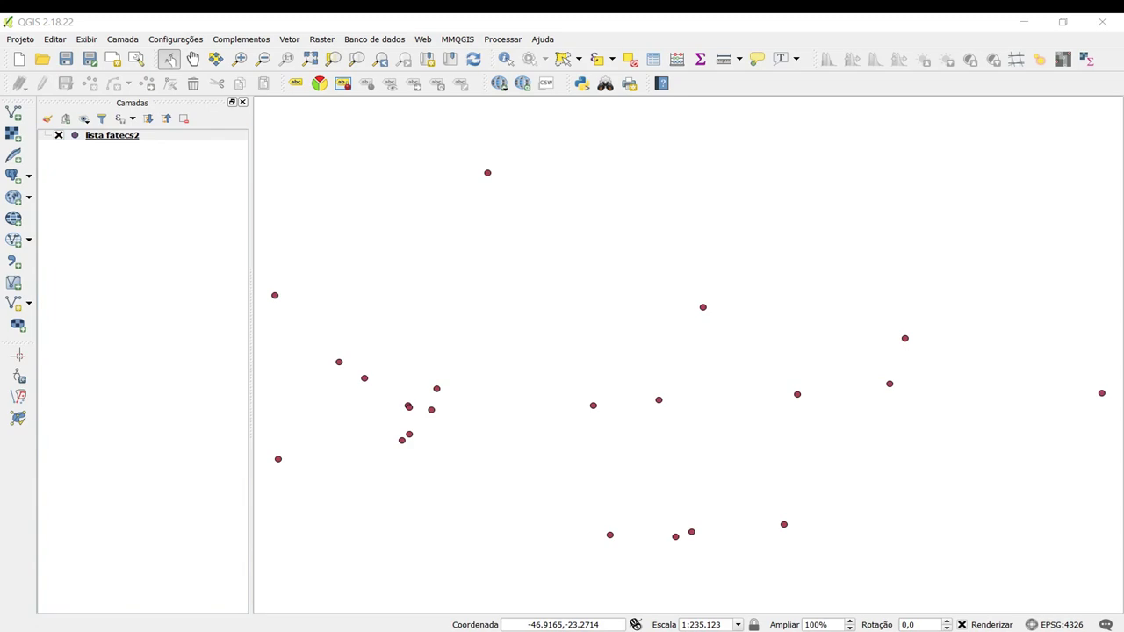
{"action": "left_click_drag", "start_coordinate": [311, 205], "coordinate": [326, 208]}
{"action": "double_click", "coordinate": [326, 208]}
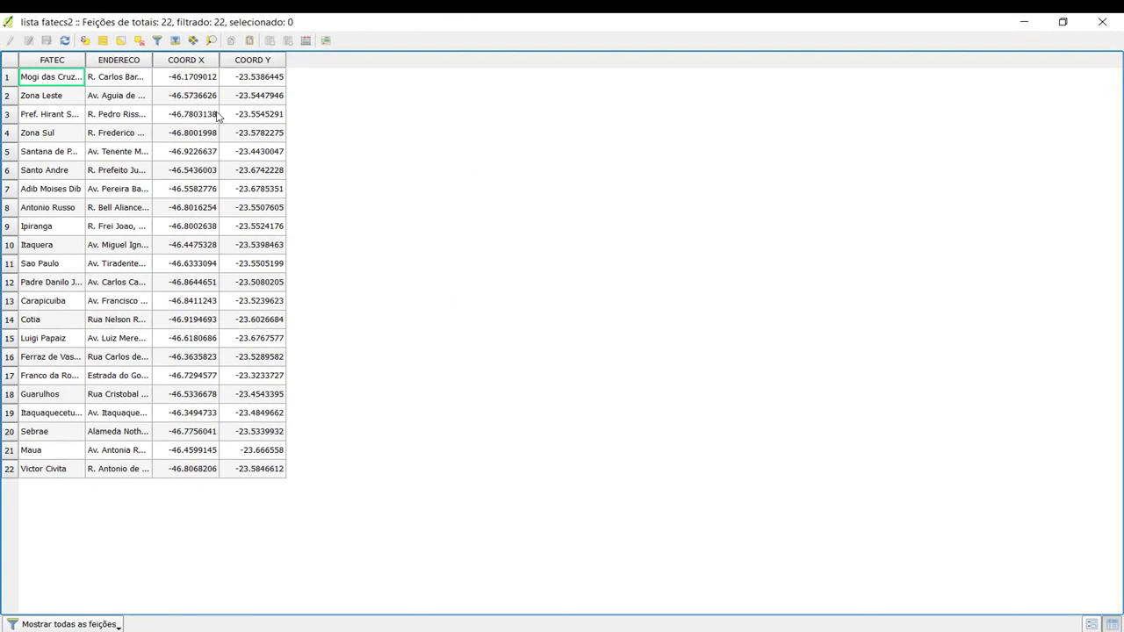
{"action": "double_click", "coordinate": [86, 56]}
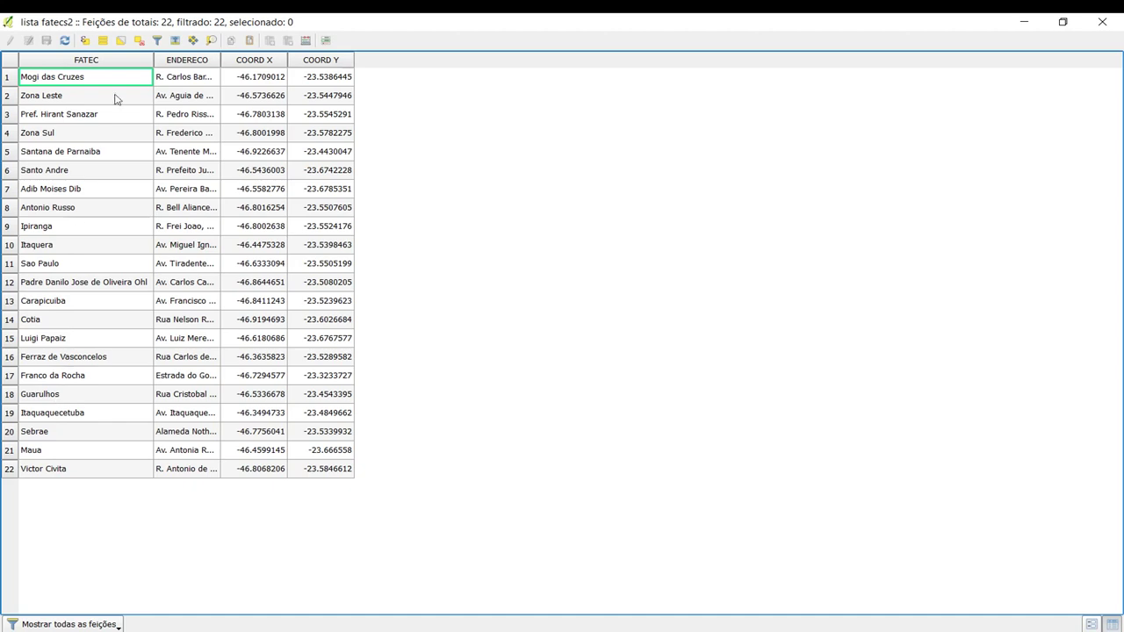
{"action": "double_click", "coordinate": [220, 58]}
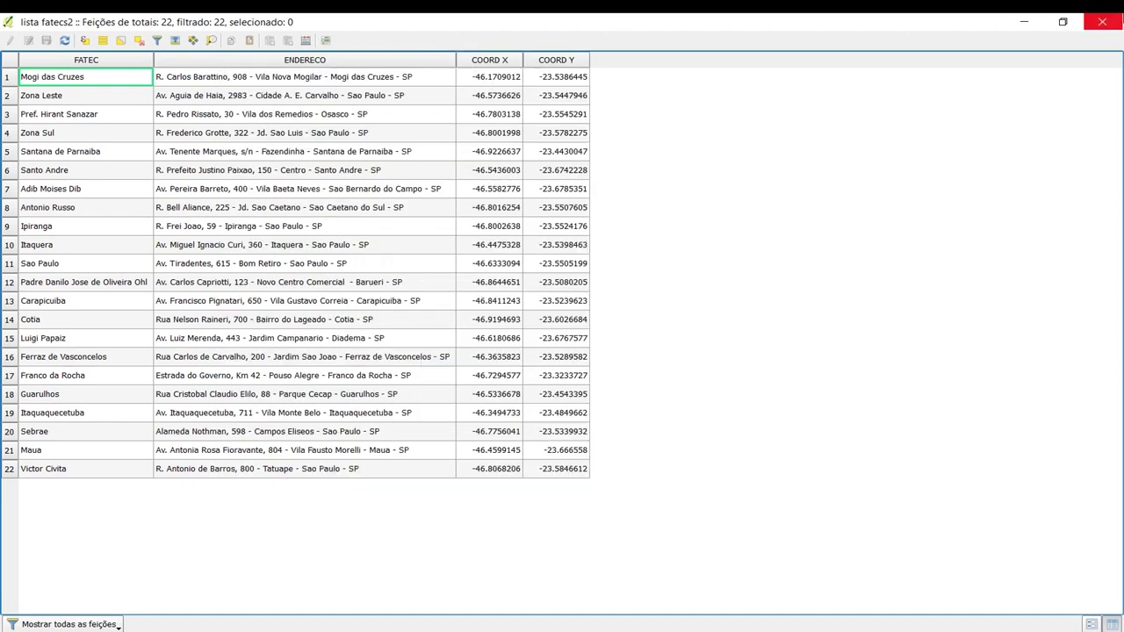
{"action": "left_click", "coordinate": [1102, 21]}
Export lista fatecs2 to Downloads as the Shapefile fatecs.shp, keeping the EPSG:4326, WGS 84 coordinate system
{"action": "right_click", "coordinate": [103, 143]}
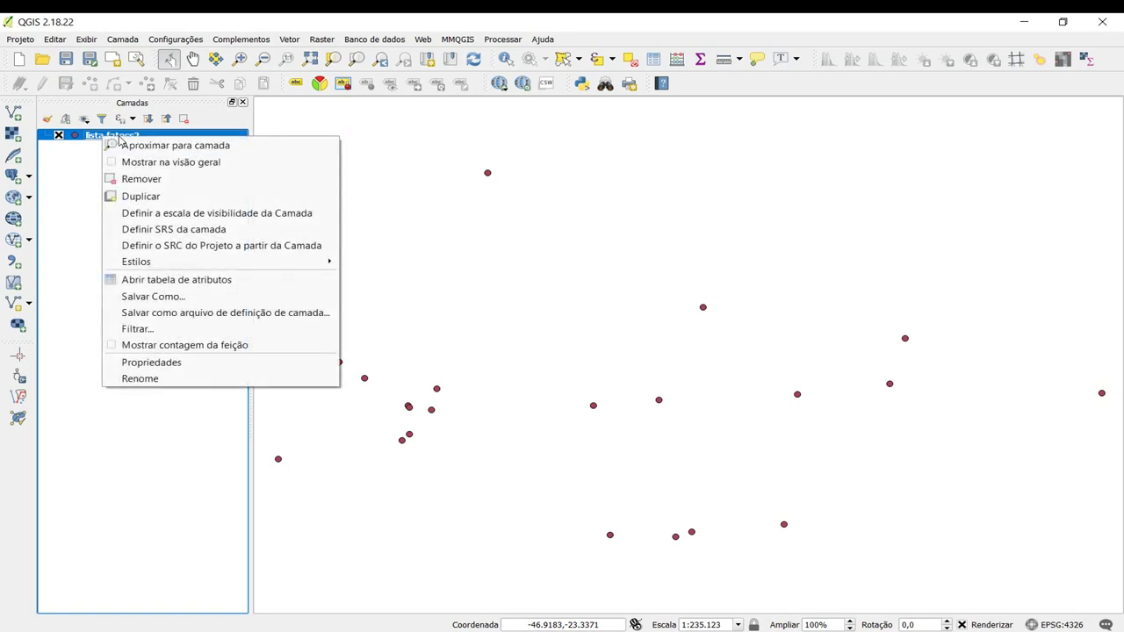
{"action": "left_click", "coordinate": [156, 297]}
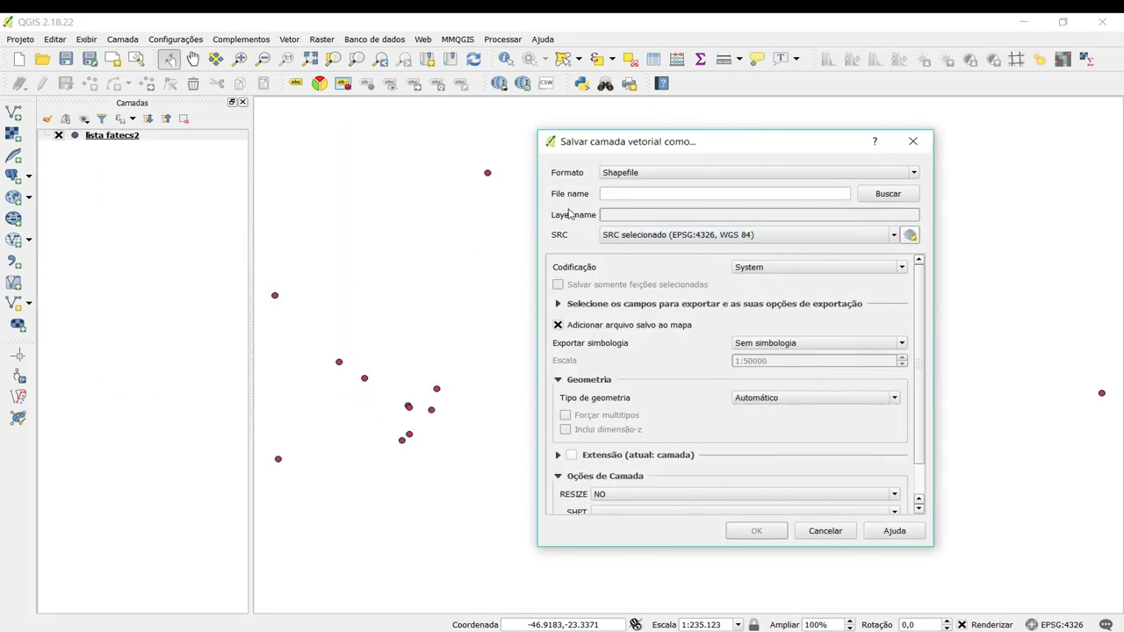
{"action": "left_click", "coordinate": [706, 236]}
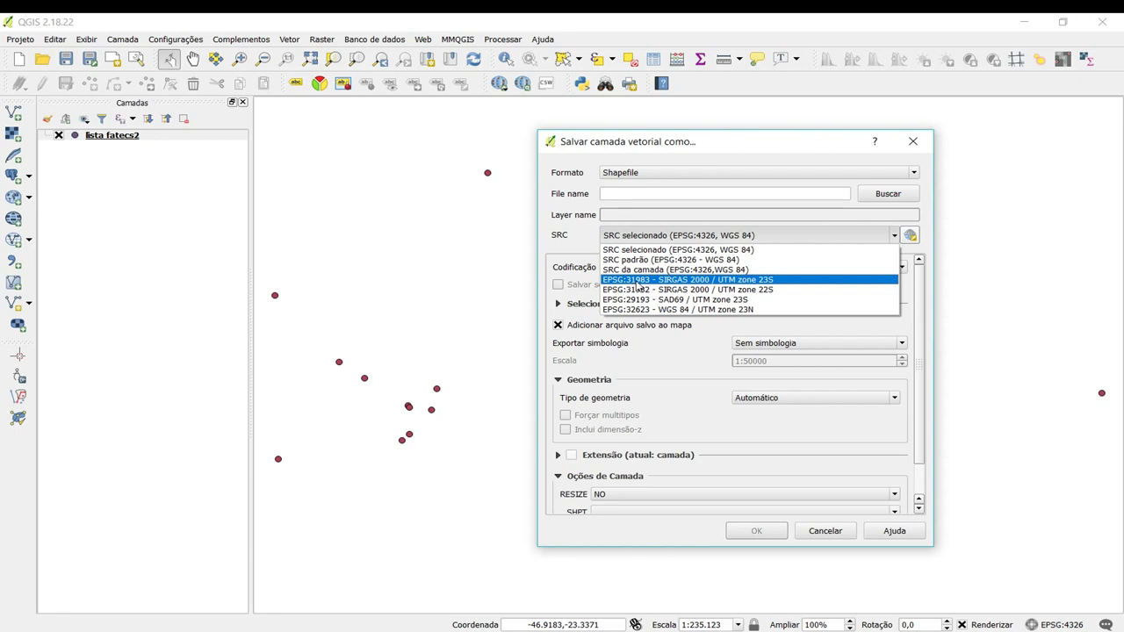
{"action": "left_click", "coordinate": [575, 219]}
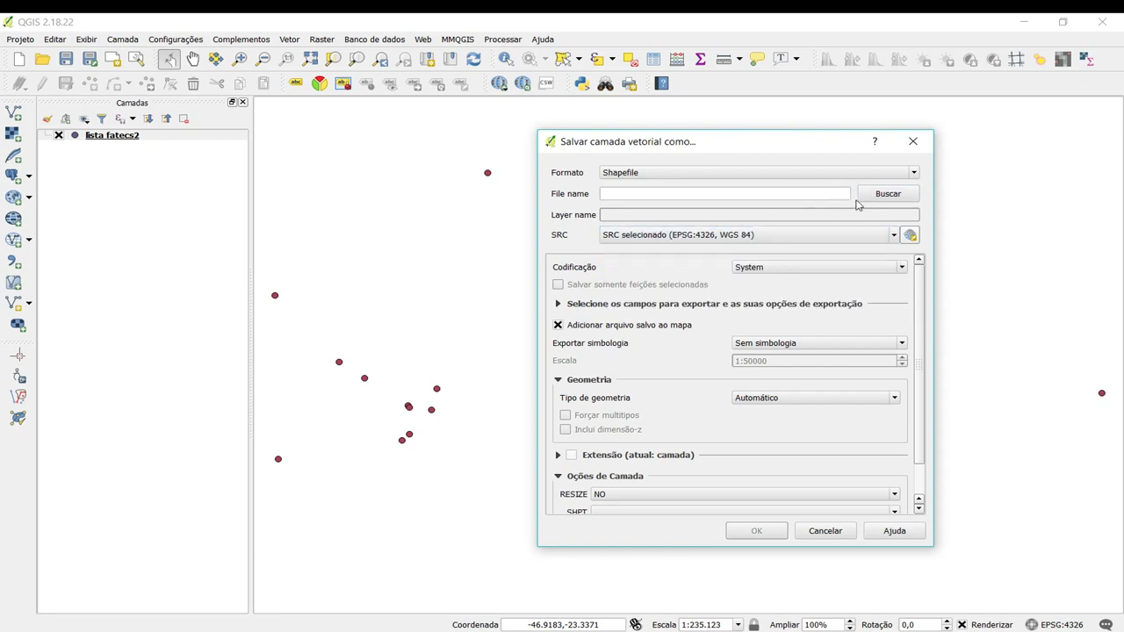
{"action": "left_click", "coordinate": [887, 195]}
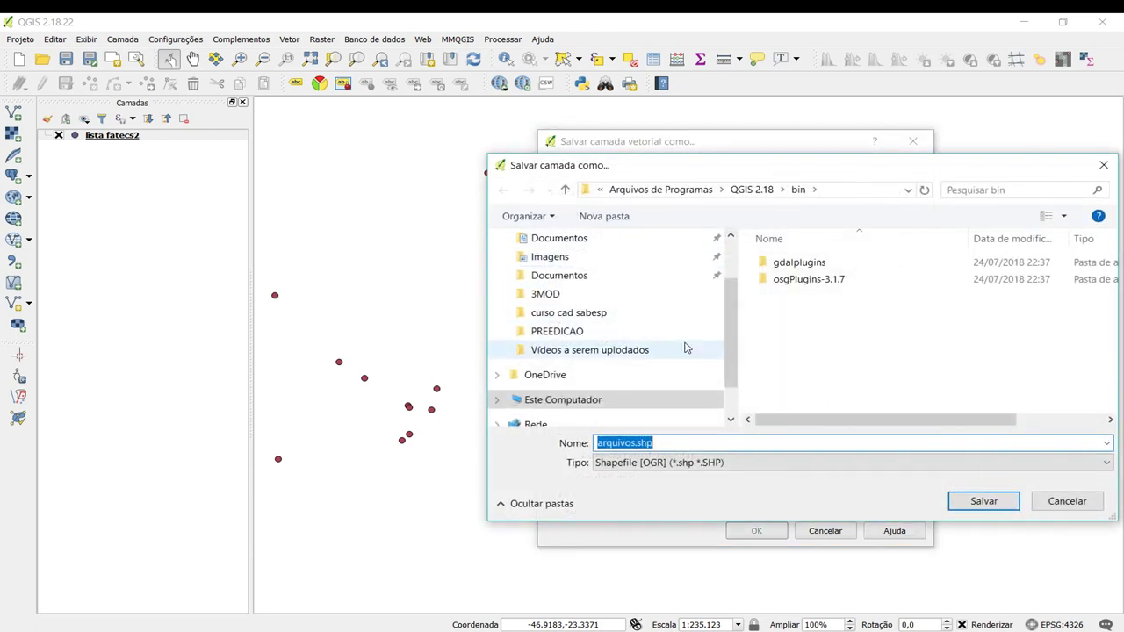
{"action": "scroll", "coordinate": [716, 294], "scroll_direction": "up", "scroll_amount": 2}
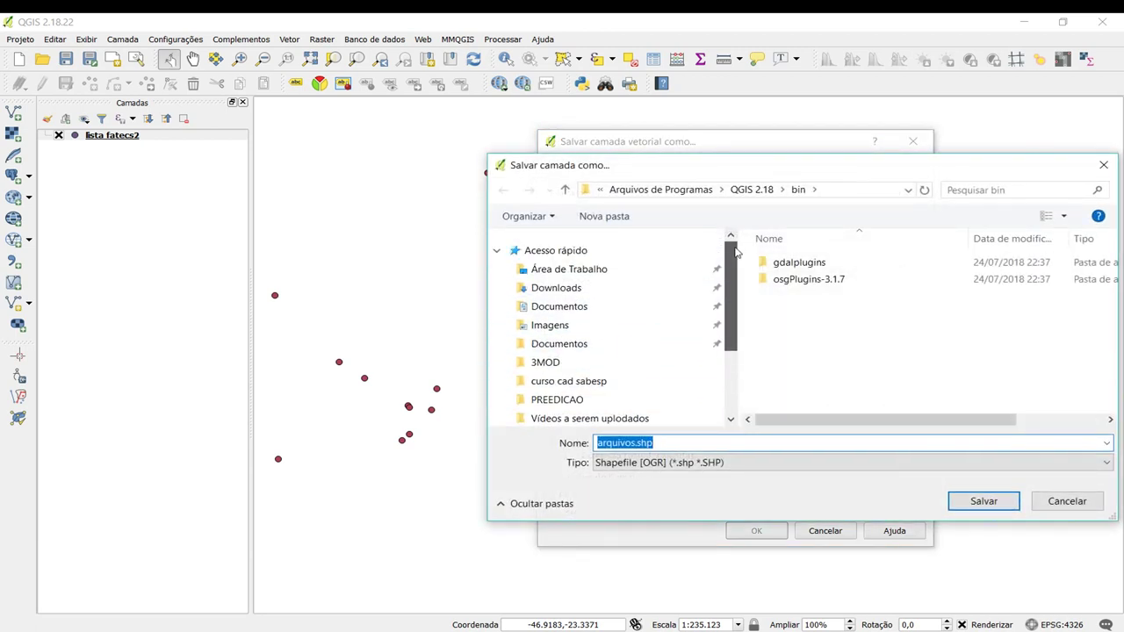
{"action": "left_click", "coordinate": [590, 288]}
{"action": "double_click", "coordinate": [654, 444]}
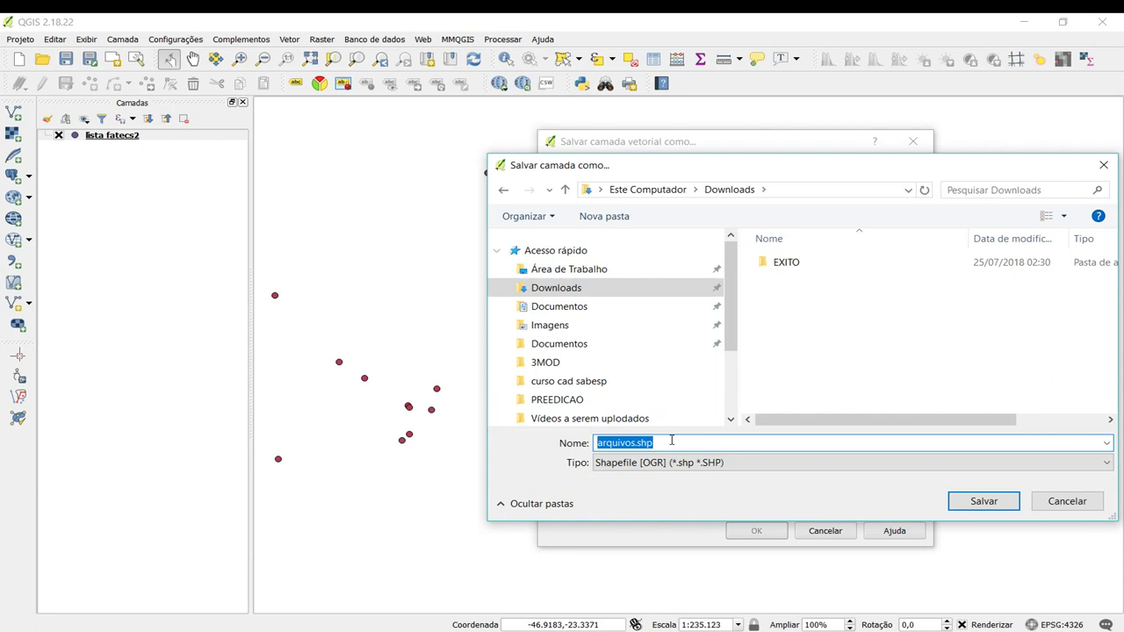
{"action": "type", "text": "FATEC"}
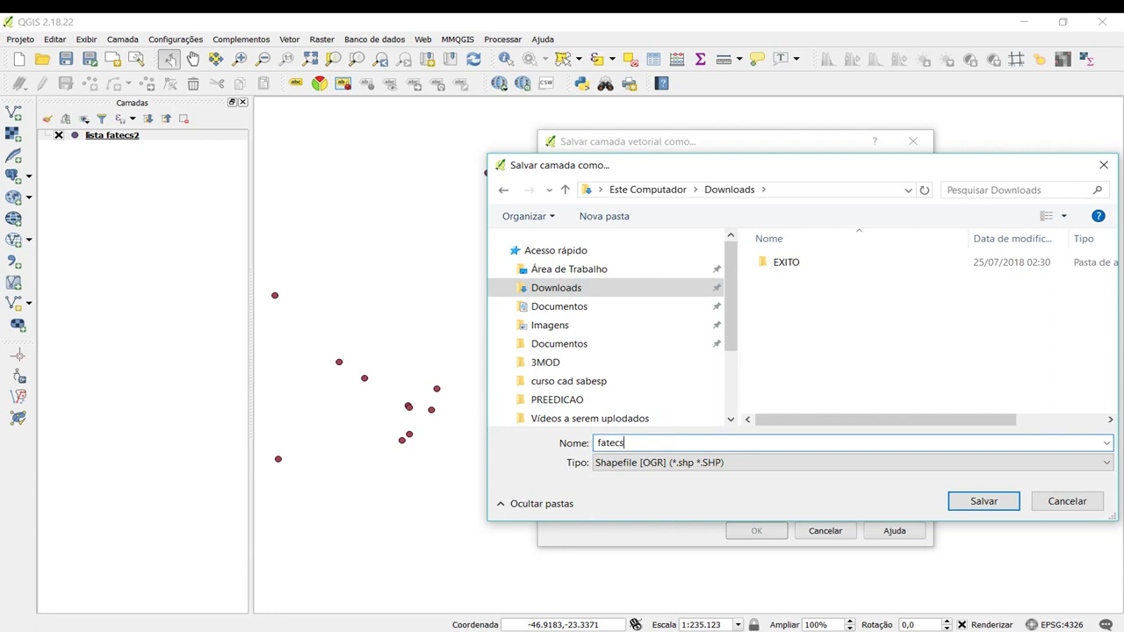
{"action": "key", "text": "Return"}
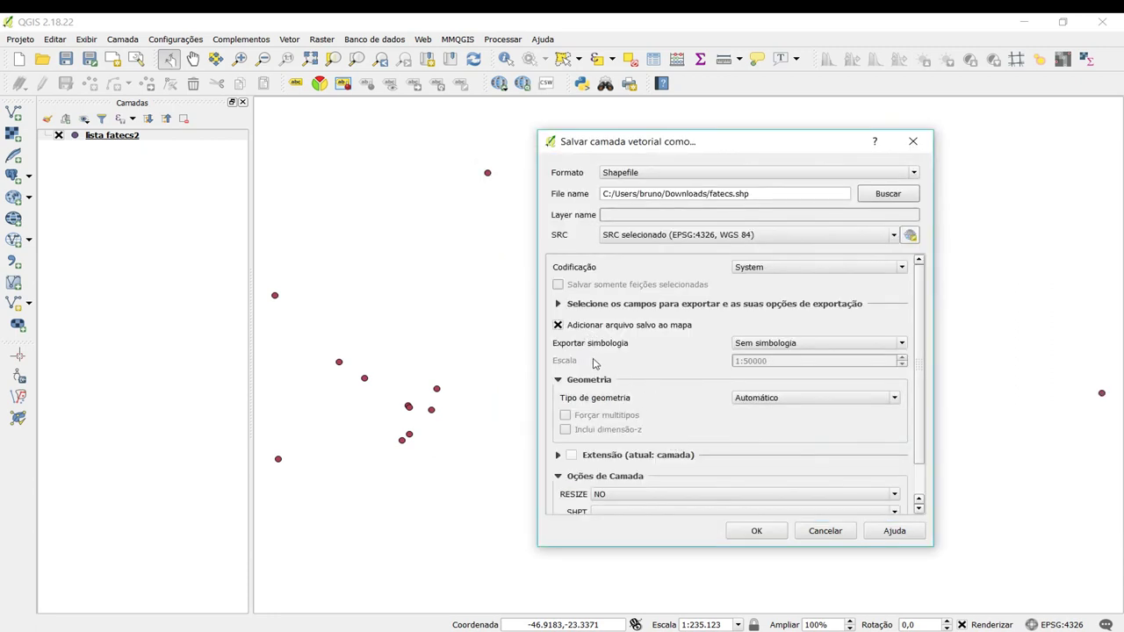
{"action": "left_click", "coordinate": [756, 530]}
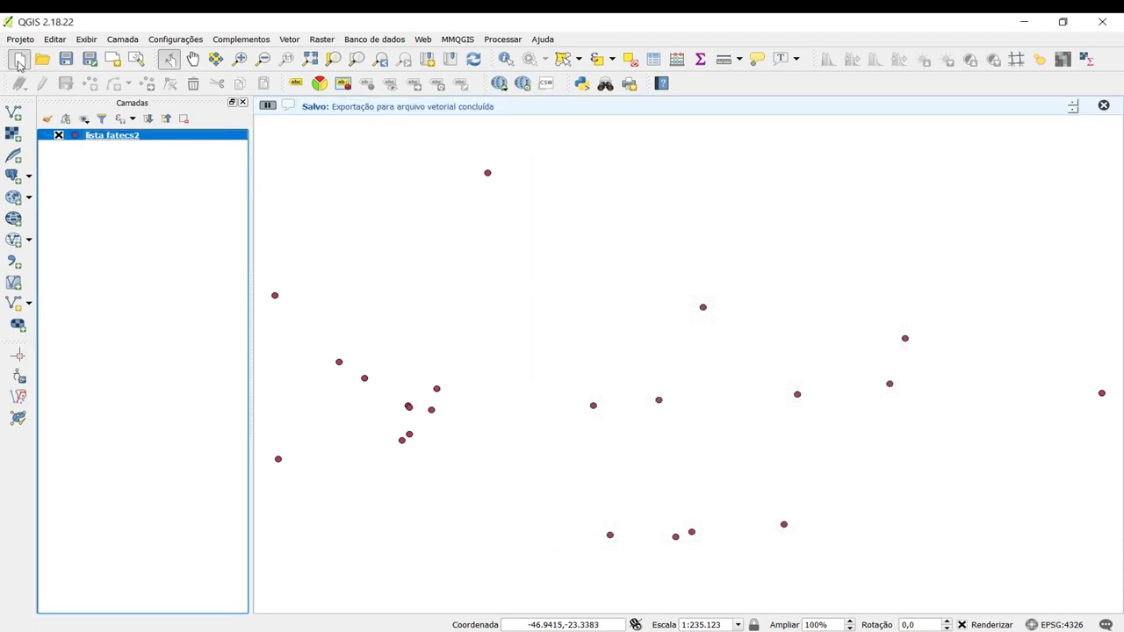
Start a new empty project and add fatecs.shp from Downloads as a vector layer
{"action": "left_click", "coordinate": [19, 58]}
{"action": "left_click", "coordinate": [555, 345]}
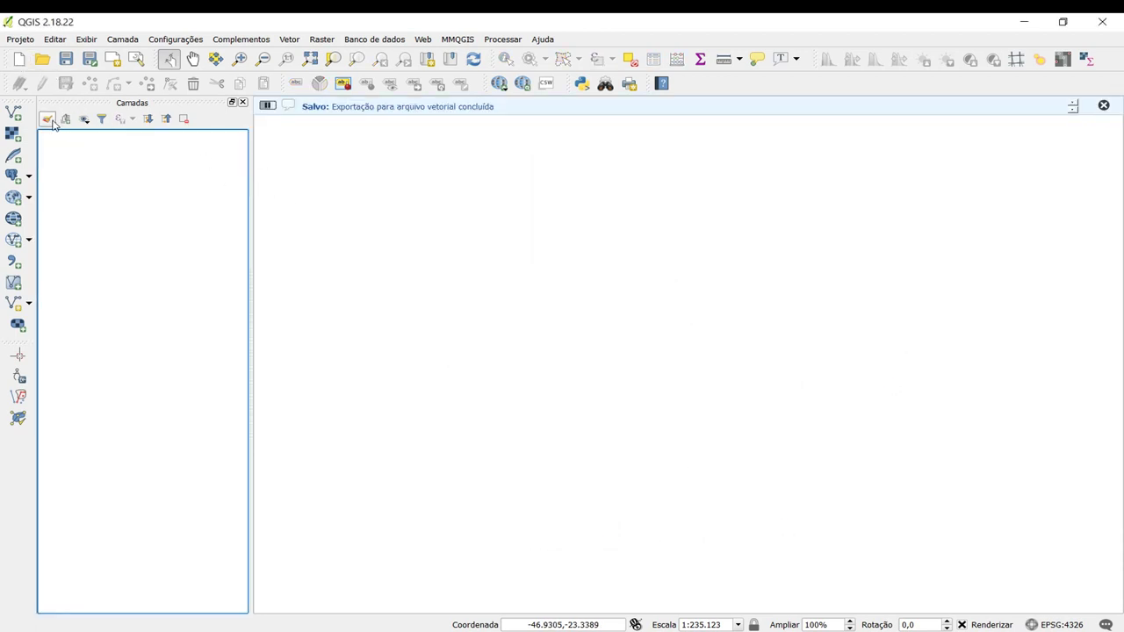
{"action": "key", "text": "ctrl+shift+v"}
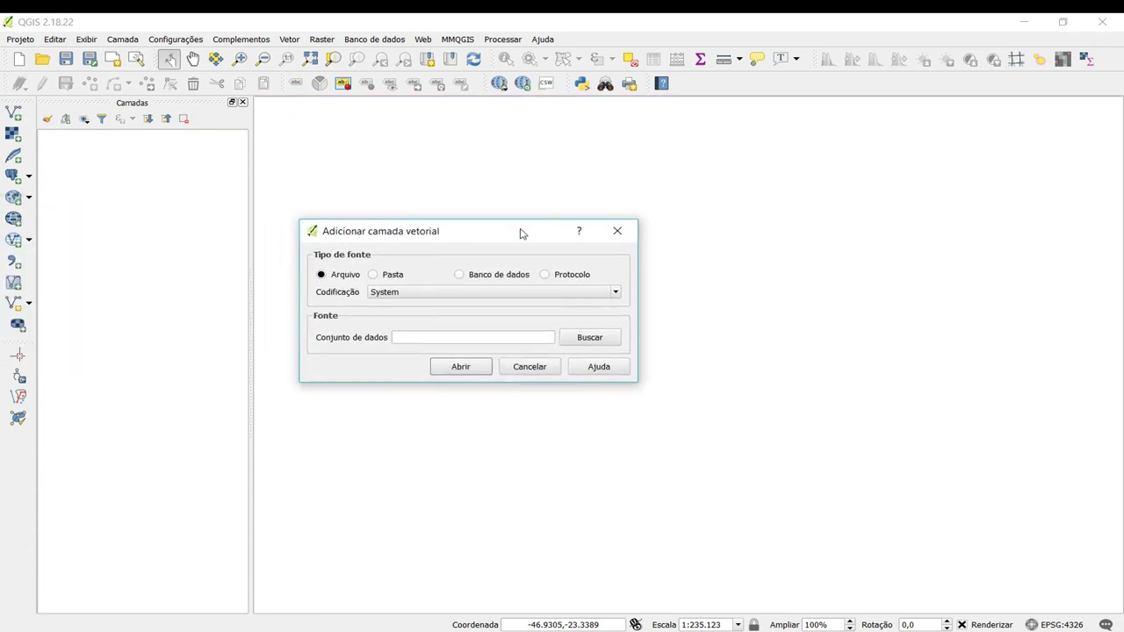
{"action": "left_click", "coordinate": [594, 335]}
{"action": "double_click", "coordinate": [497, 339]}
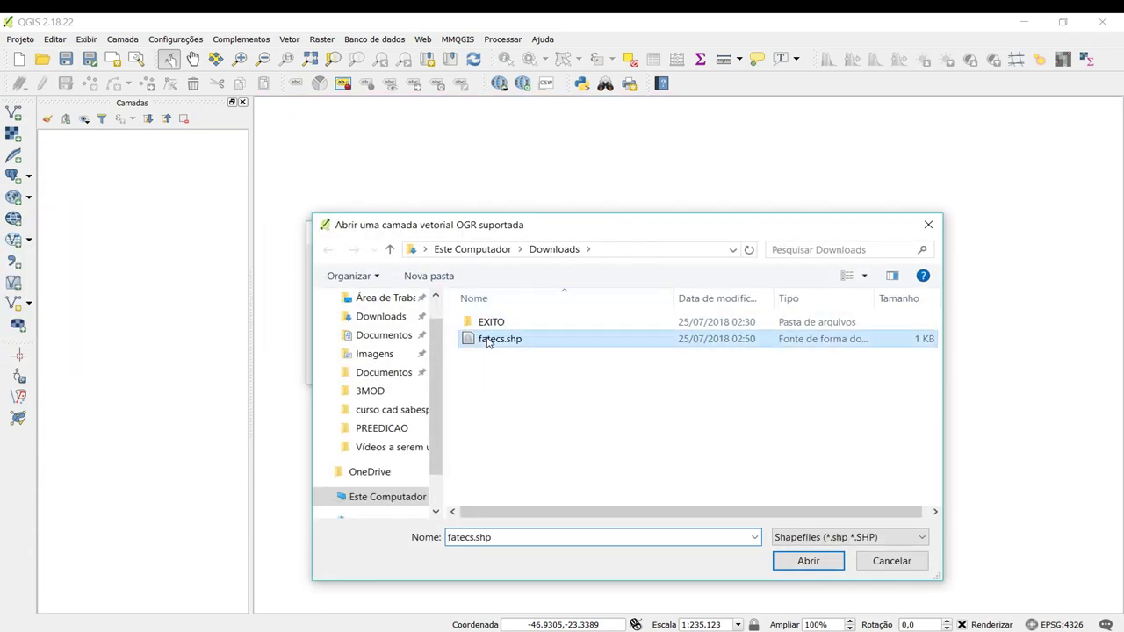
{"action": "left_click", "coordinate": [468, 370]}
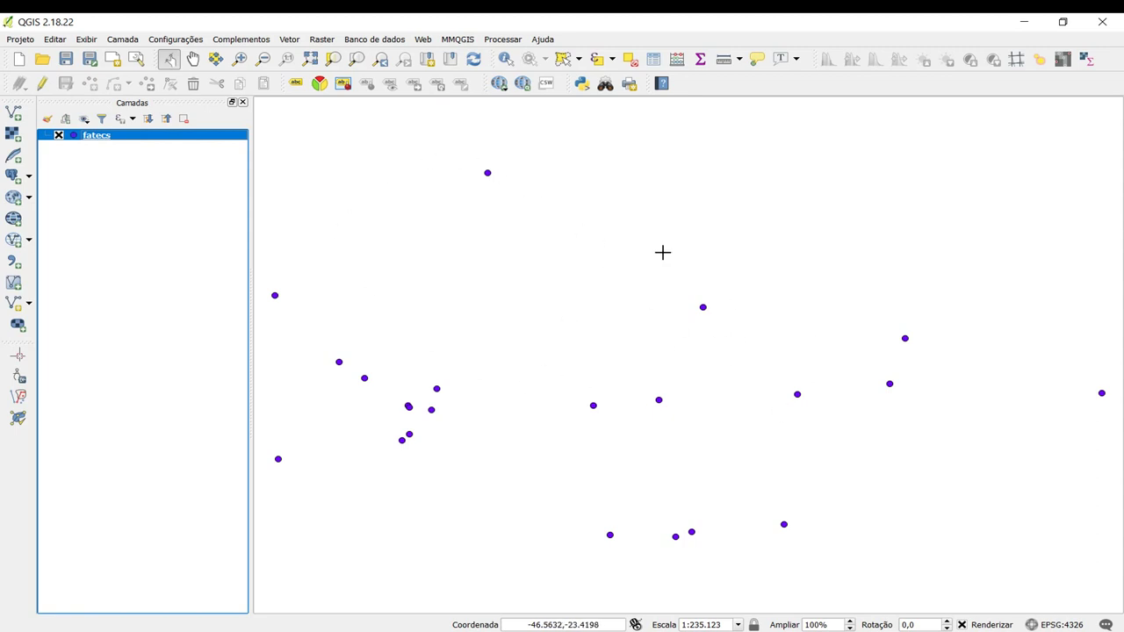
Add the Google Road basemap from QuickMapServices beneath the fatecs points
{"action": "left_click", "coordinate": [423, 41]}
{"action": "mouse_move", "coordinate": [465, 67]}
{"action": "mouse_move", "coordinate": [559, 202]}
{"action": "mouse_move", "coordinate": [562, 174]}
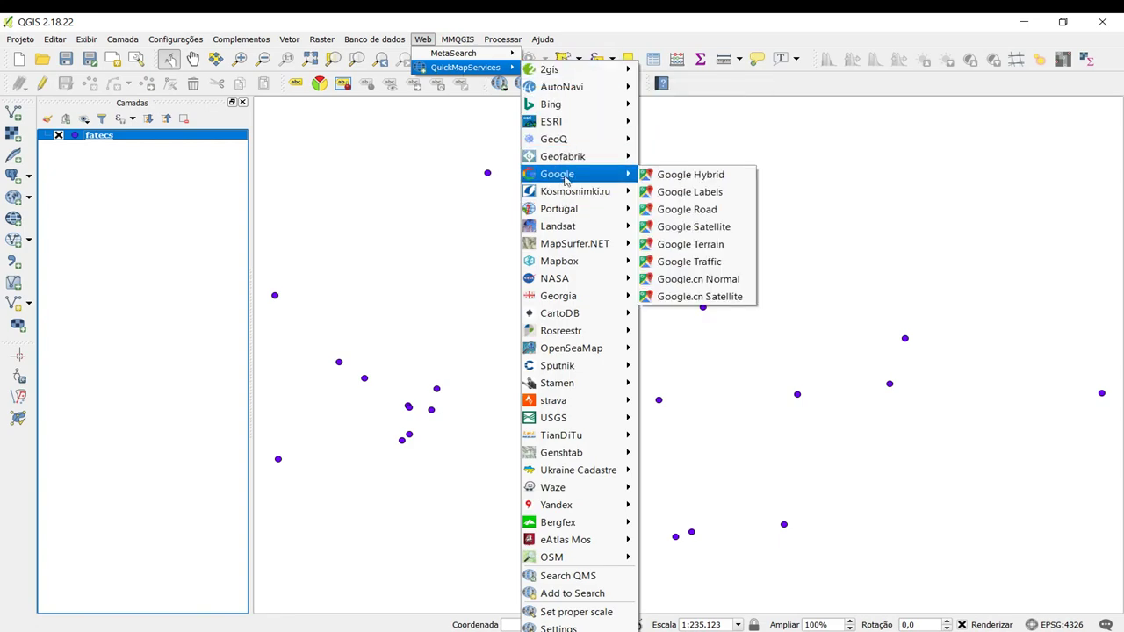
{"action": "left_click", "coordinate": [694, 212]}
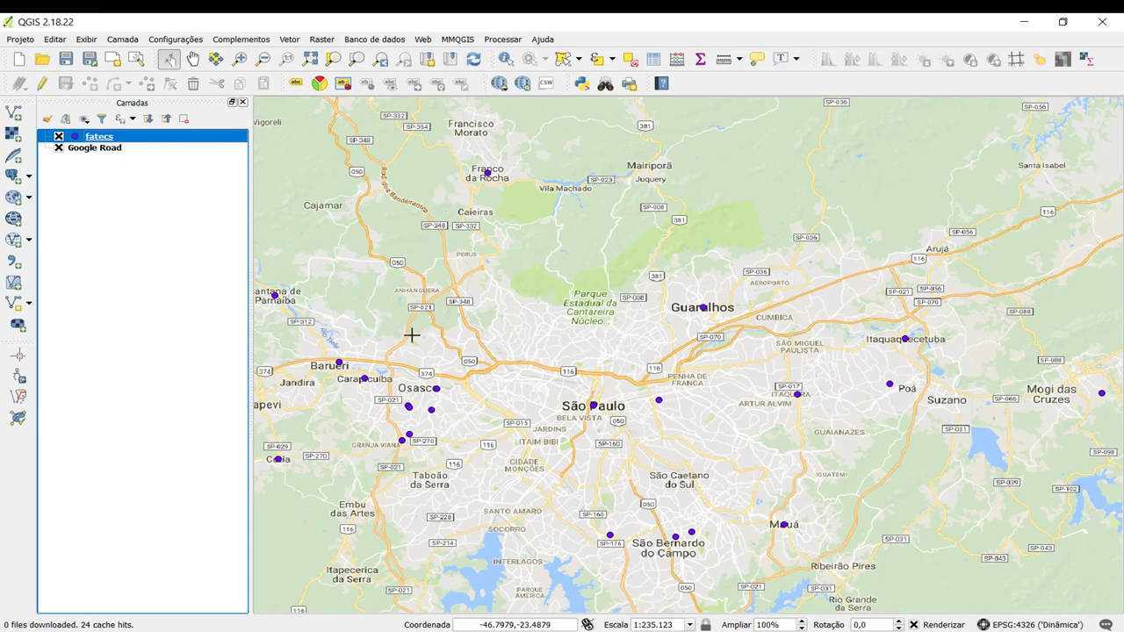
Turn on labels for the fatecs layer using the FATEC field and apply them to the map
{"action": "right_click", "coordinate": [99, 137]}
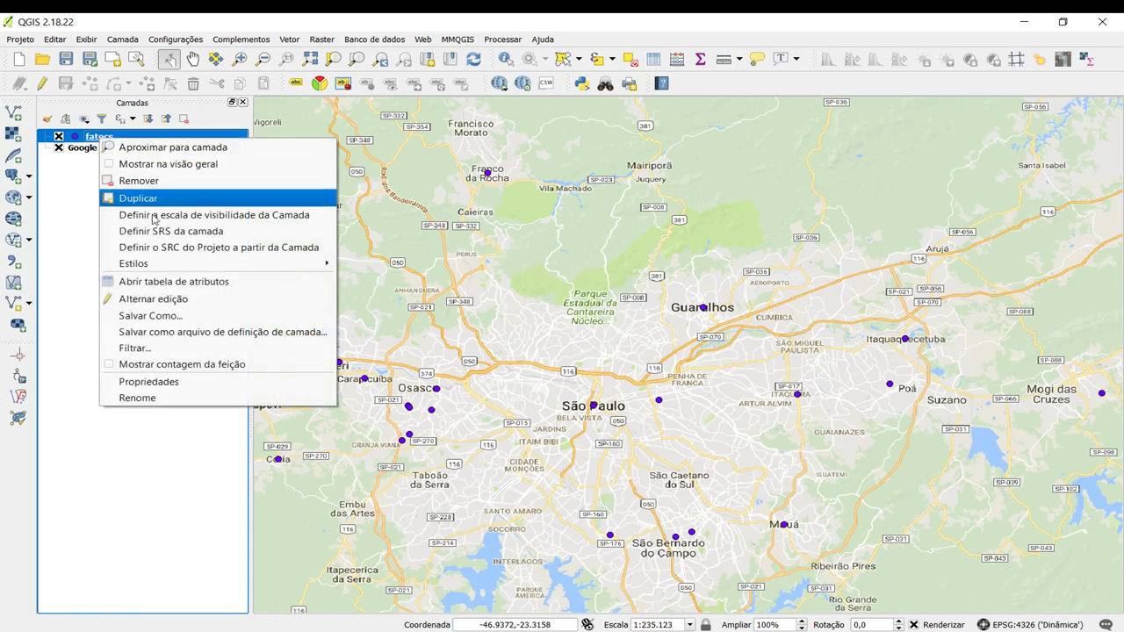
{"action": "left_click", "coordinate": [151, 380]}
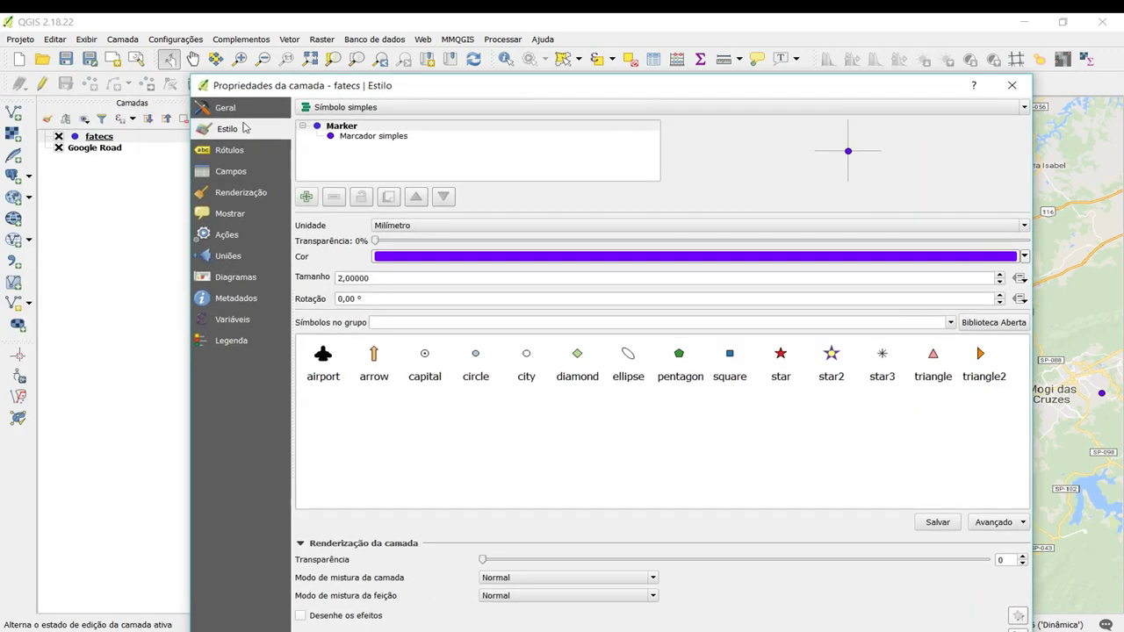
{"action": "left_click", "coordinate": [231, 150]}
{"action": "left_click", "coordinate": [351, 107]}
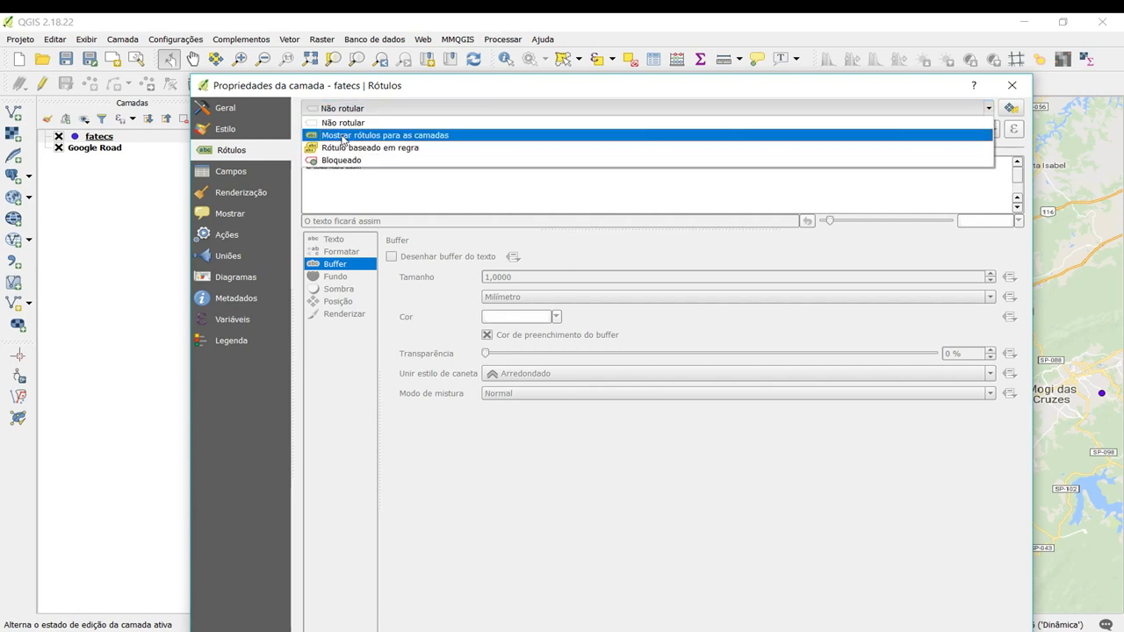
{"action": "left_click", "coordinate": [345, 134]}
{"action": "left_click", "coordinate": [995, 131]}
{"action": "left_click", "coordinate": [450, 141]}
{"action": "left_click_drag", "start_coordinate": [457, 92], "coordinate": [392, 31]}
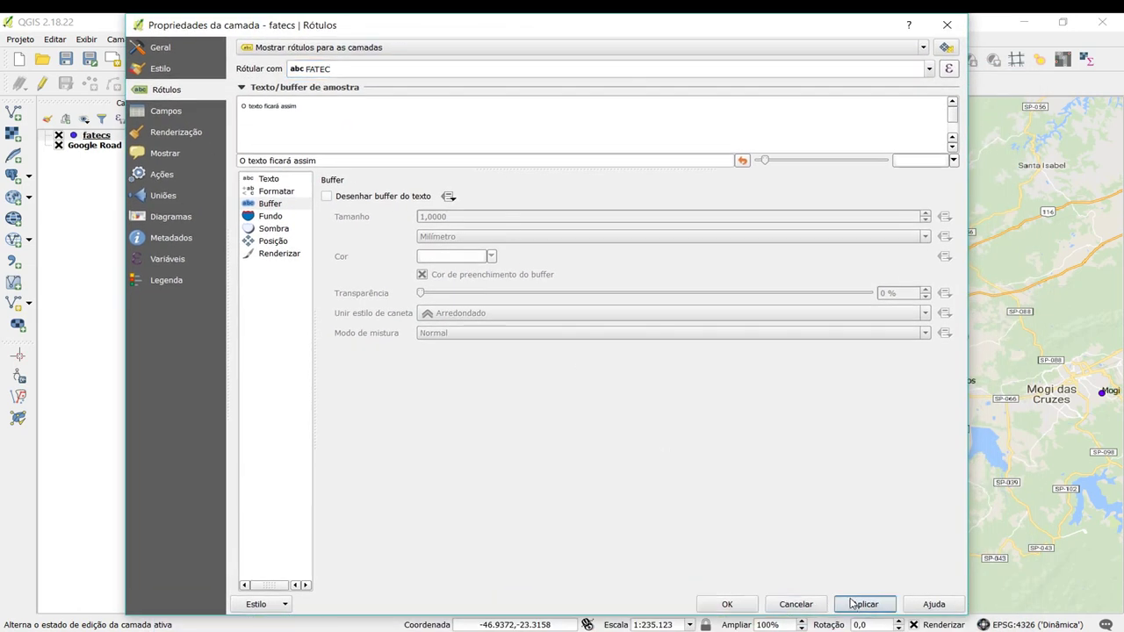
{"action": "left_click", "coordinate": [719, 604]}
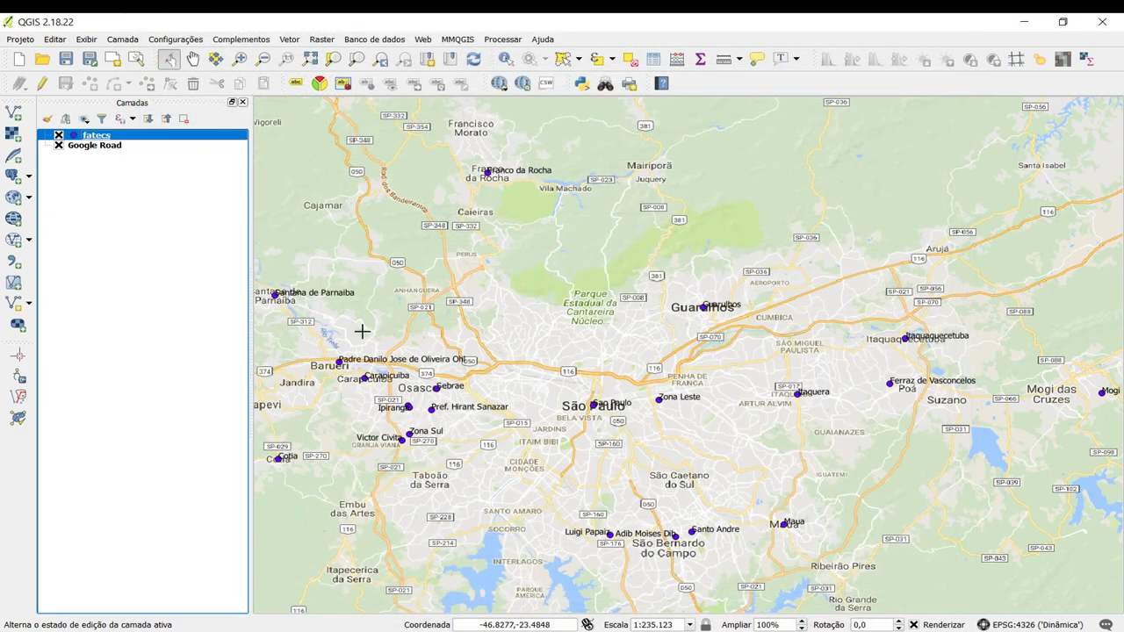
{"action": "right_click", "coordinate": [105, 144]}
{"action": "key", "text": "Escape"}
Open the MMQGIS Geocode CSV with Google / OpenStreetMap tool and start choosing its input CSV file
{"action": "left_click", "coordinate": [461, 40]}
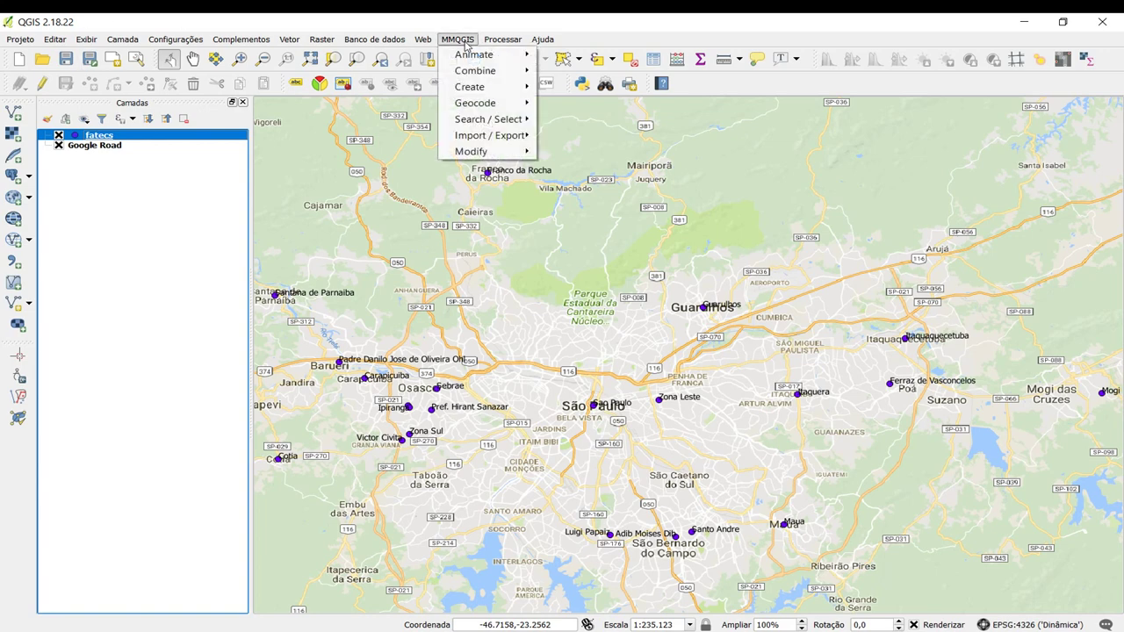
{"action": "mouse_move", "coordinate": [423, 40]}
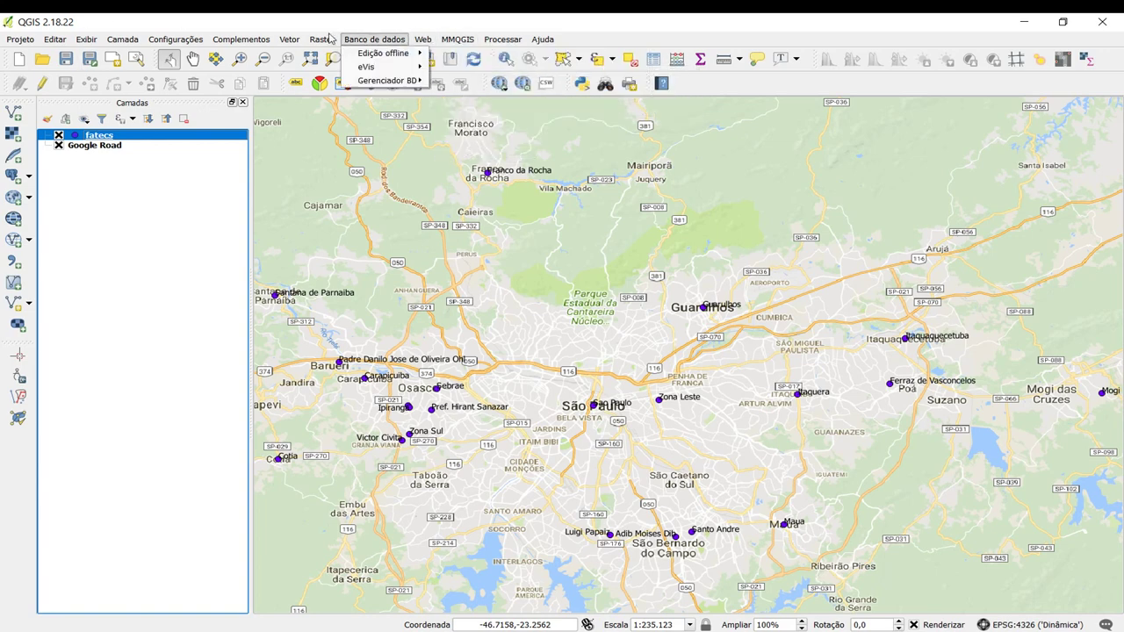
{"action": "mouse_move", "coordinate": [458, 40]}
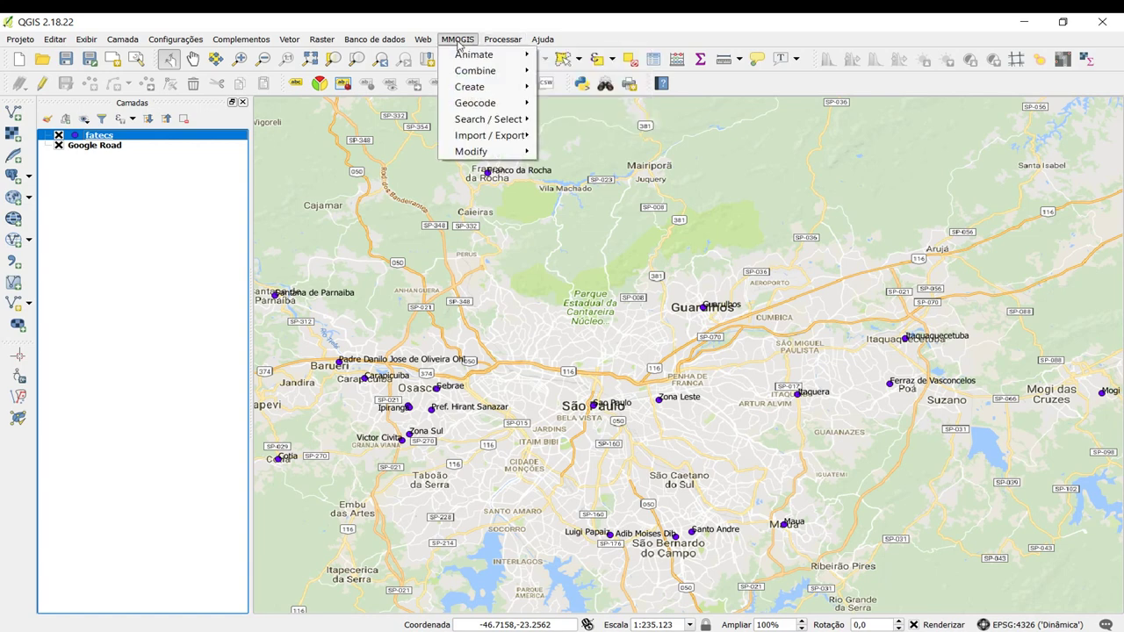
{"action": "mouse_move", "coordinate": [481, 107]}
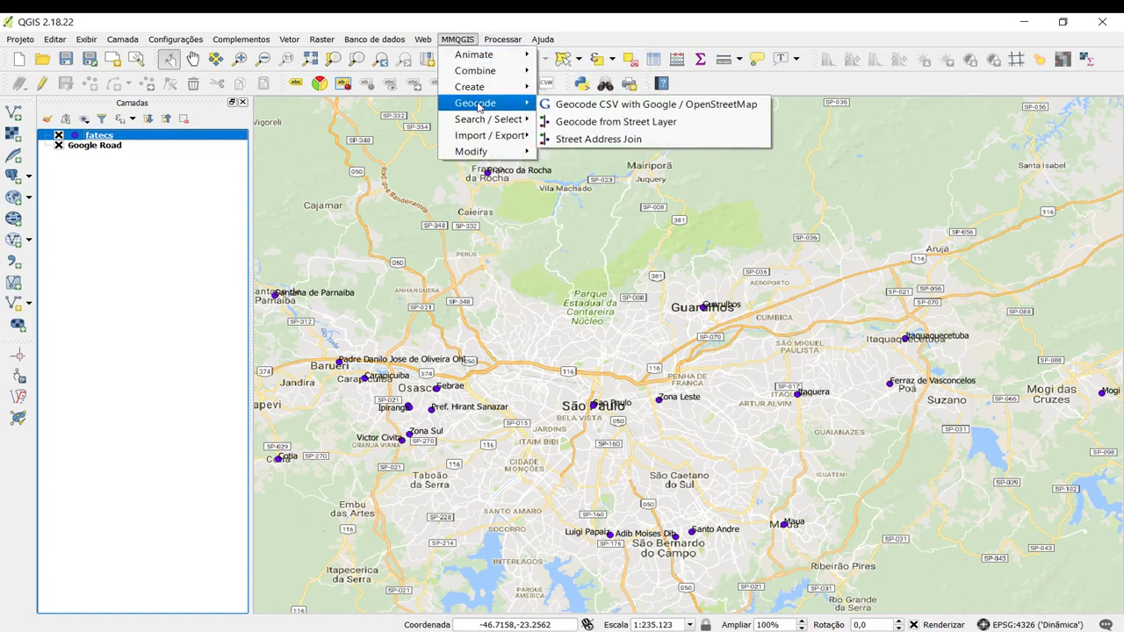
{"action": "left_click", "coordinate": [605, 112]}
{"action": "left_click", "coordinate": [519, 238]}
{"action": "left_click", "coordinate": [660, 240]}
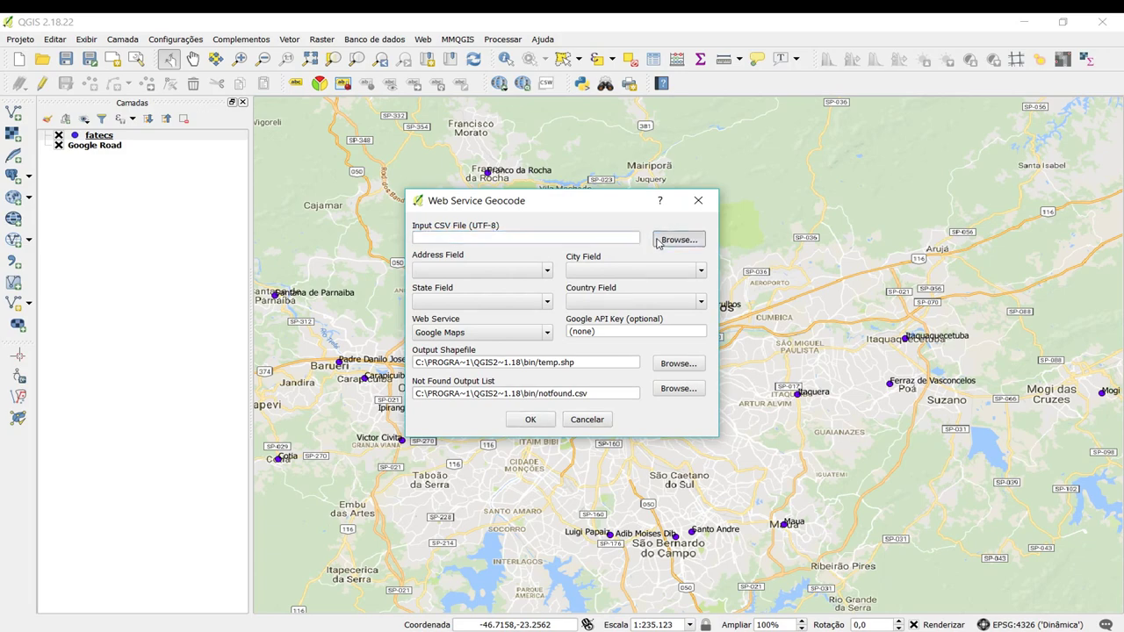